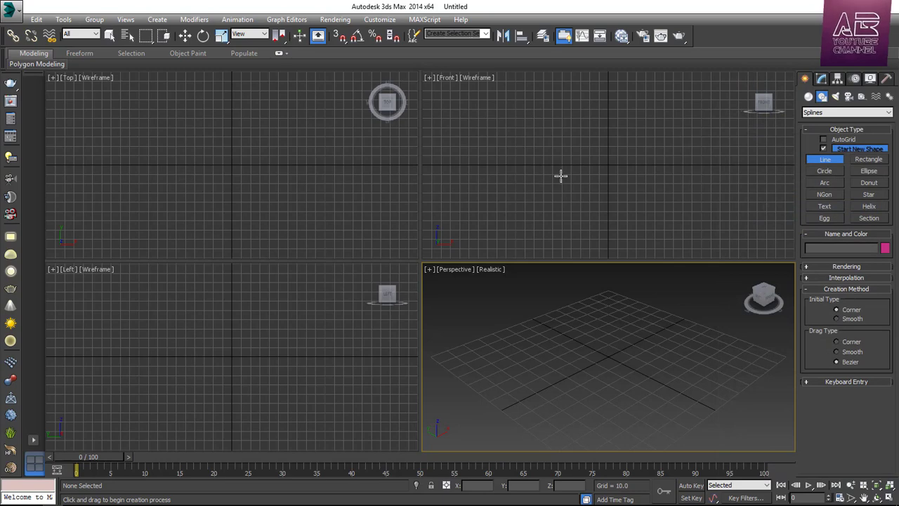
Draw a closed, crown-shaped zigzag spline with straight corners in the Front viewport using the Line tool
{"action": "left_click", "coordinate": [564, 121]}
{"action": "left_click", "coordinate": [521, 181]}
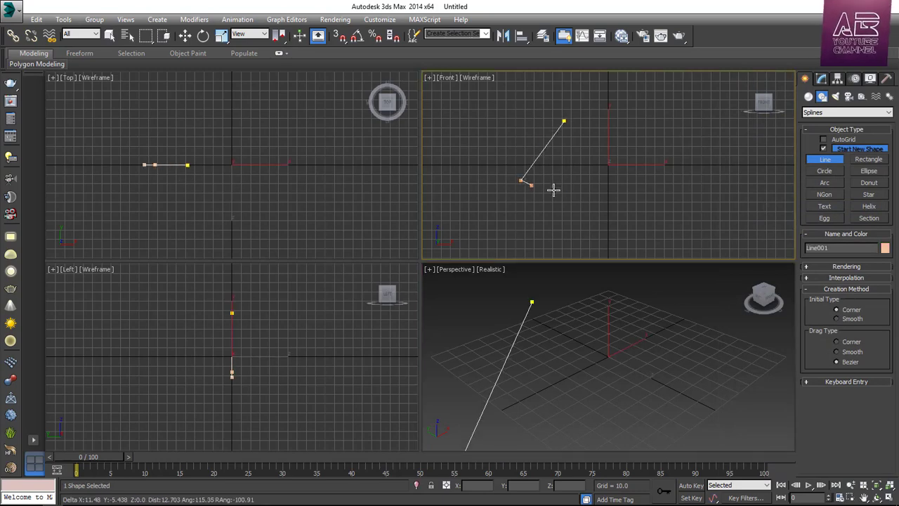
{"action": "left_click", "coordinate": [624, 210]}
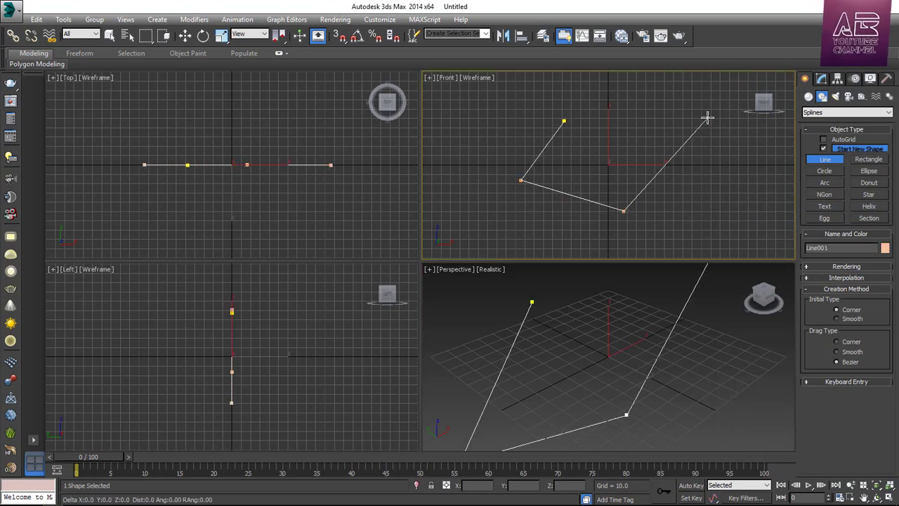
{"action": "left_click", "coordinate": [708, 118]}
{"action": "left_click", "coordinate": [638, 157]}
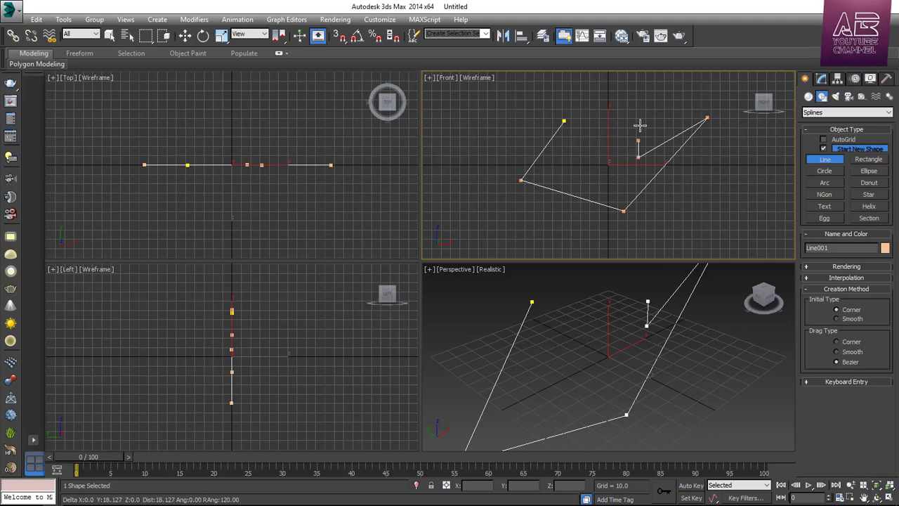
{"action": "left_click", "coordinate": [657, 91]}
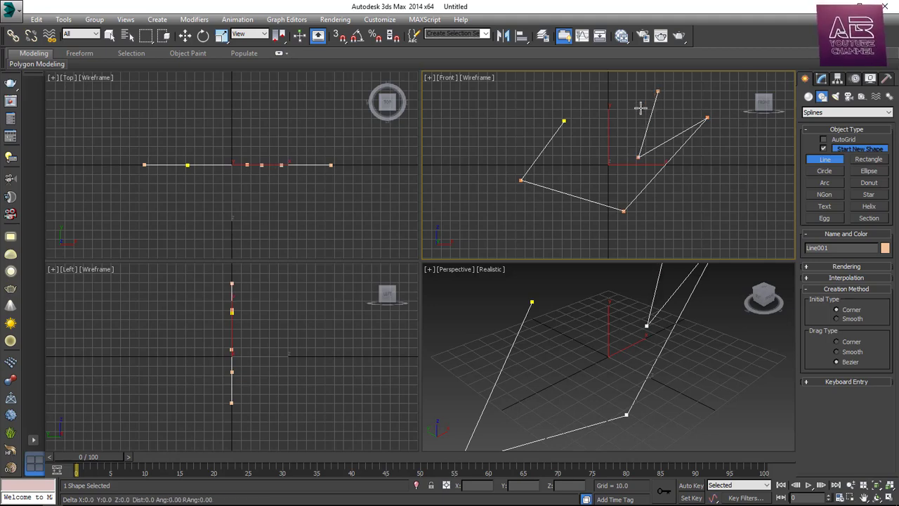
{"action": "left_click", "coordinate": [590, 166]}
{"action": "left_click", "coordinate": [612, 94]}
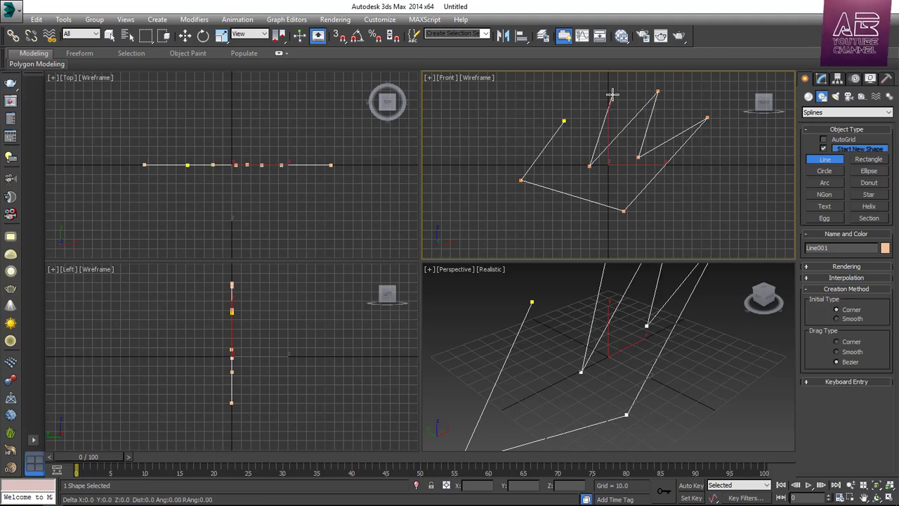
{"action": "left_click", "coordinate": [565, 151]}
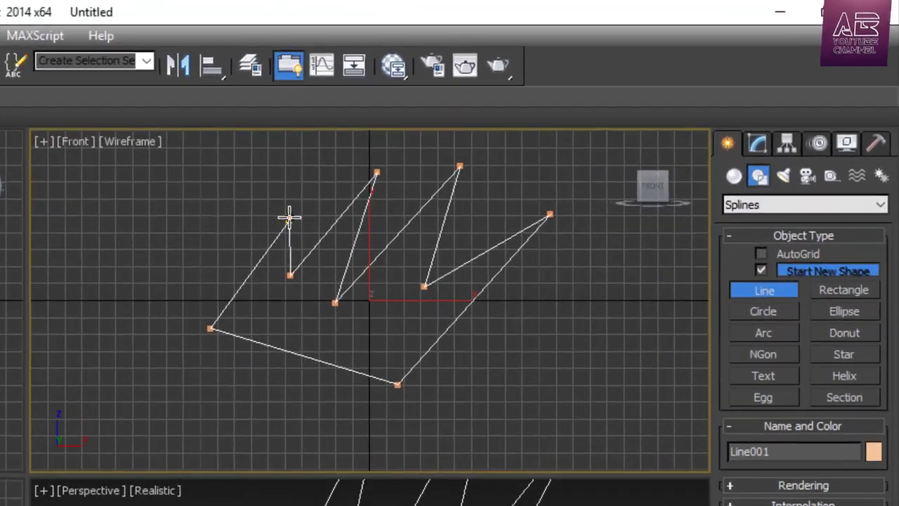
{"action": "left_click", "coordinate": [476, 153]}
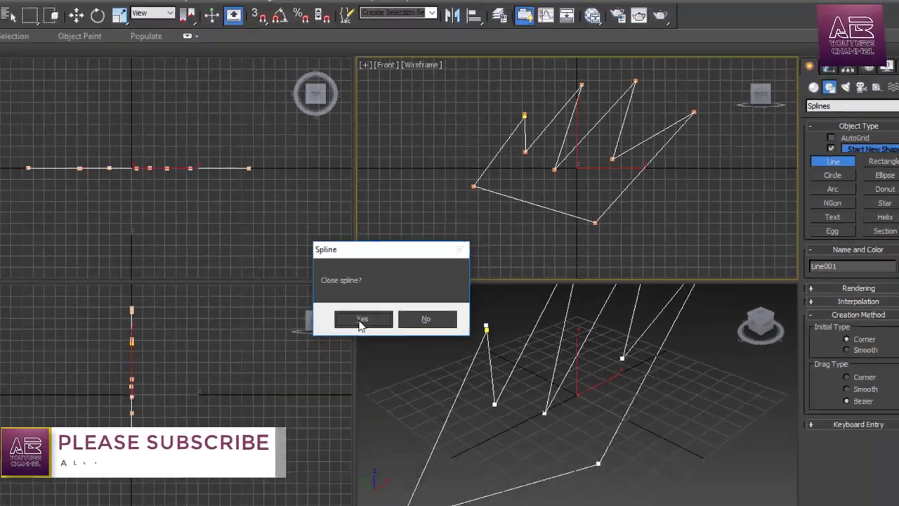
{"action": "left_click", "coordinate": [361, 320]}
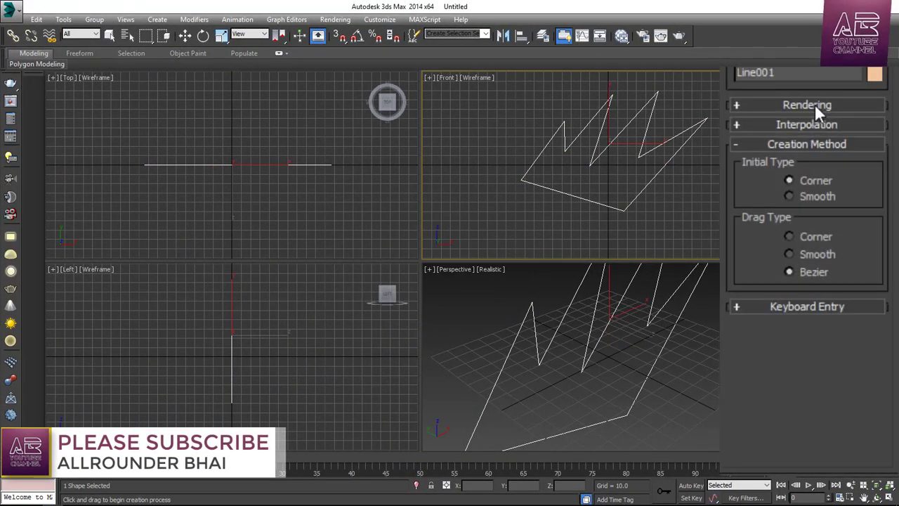
Enable the crown spline in the renderer and test-render the Front view, including with a radial thickness of 5.0
{"action": "left_click", "coordinate": [815, 104]}
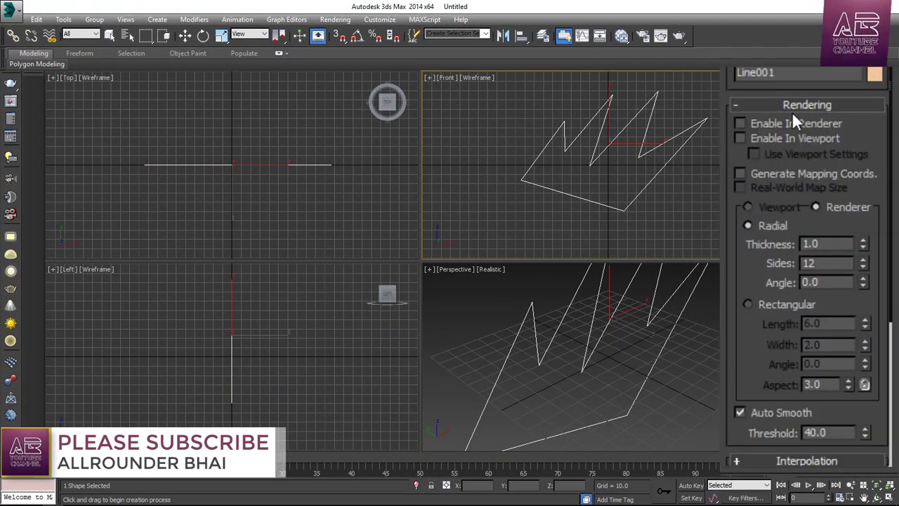
{"action": "left_click", "coordinate": [775, 123]}
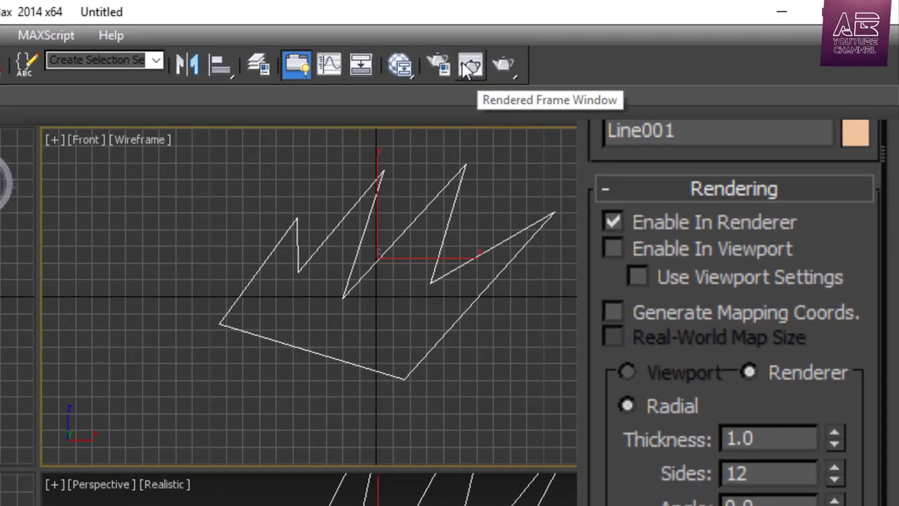
{"action": "left_click", "coordinate": [510, 74]}
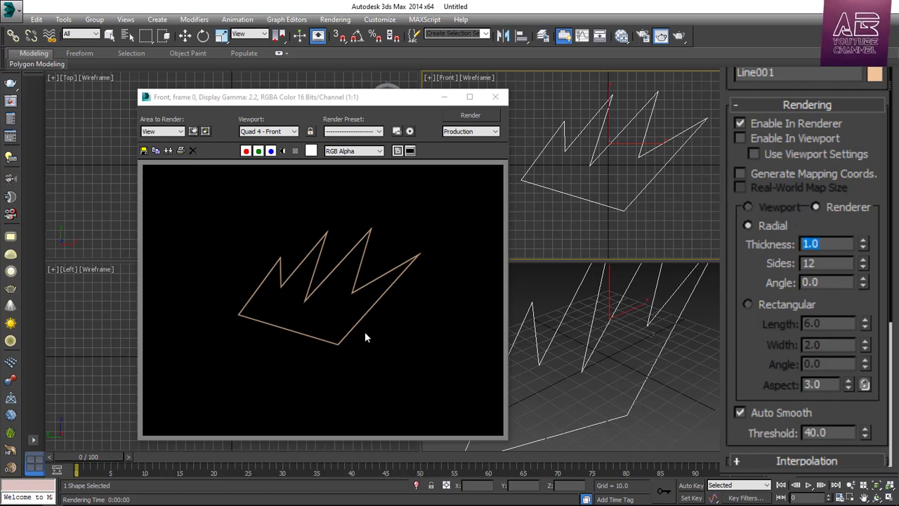
{"action": "left_click", "coordinate": [468, 117]}
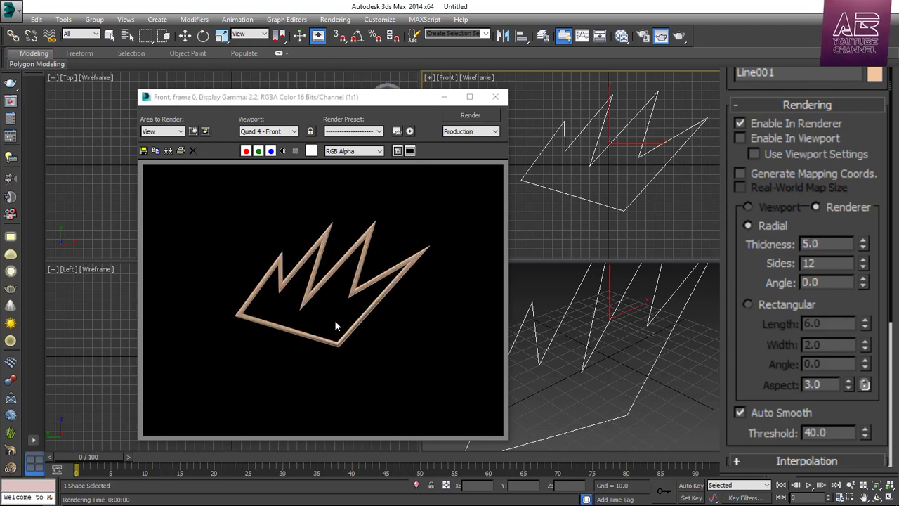
{"action": "left_click", "coordinate": [495, 97]}
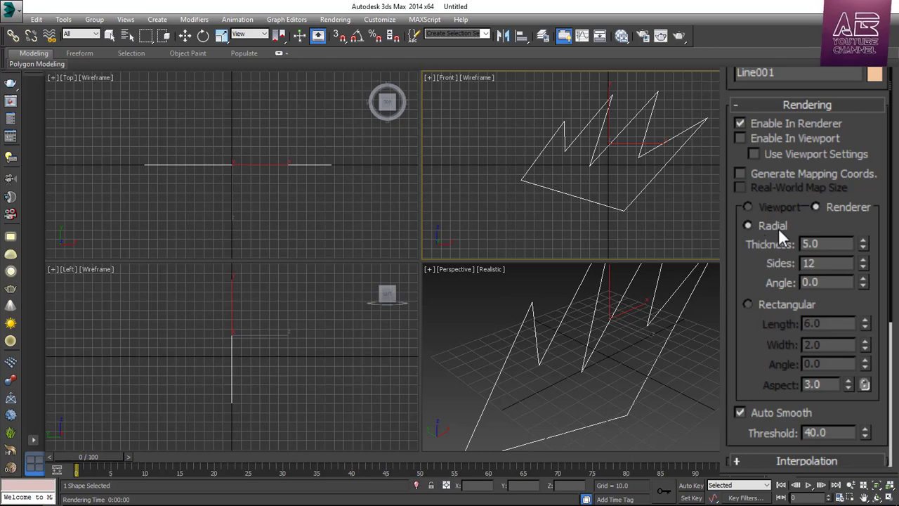
Try rendering the Front view with the spline's Enable In Renderer option turned off
{"action": "left_click", "coordinate": [740, 123]}
{"action": "left_click", "coordinate": [678, 38]}
{"action": "left_click", "coordinate": [495, 96]}
Enable the spline's thickness in the viewport and increase its radial thickness to 10.1
{"action": "left_click", "coordinate": [742, 138]}
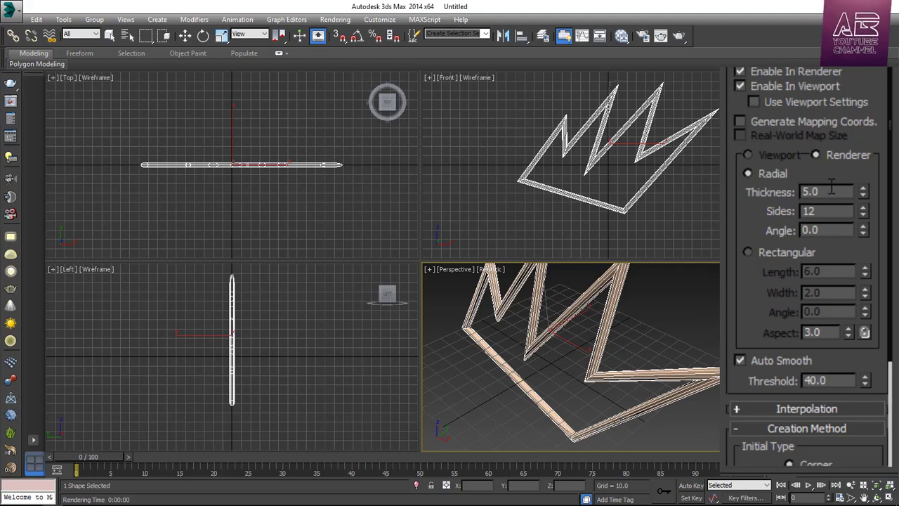
{"action": "left_click_drag", "start_coordinate": [841, 191], "coordinate": [738, 196]}
{"action": "left_click_drag", "start_coordinate": [864, 191], "coordinate": [871, 135]}
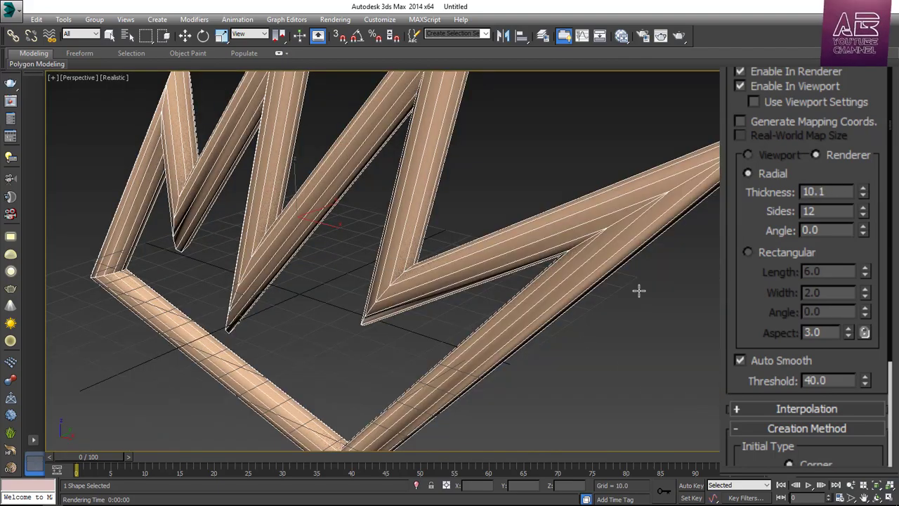
Set the radial cross-section of the crown spline to 22 sides and inspect it in the Perspective view
{"action": "middle_click_drag", "start_coordinate": [639, 290], "coordinate": [641, 325]}
{"action": "scroll", "coordinate": [614, 317], "scroll_direction": "down", "scroll_amount": 2}
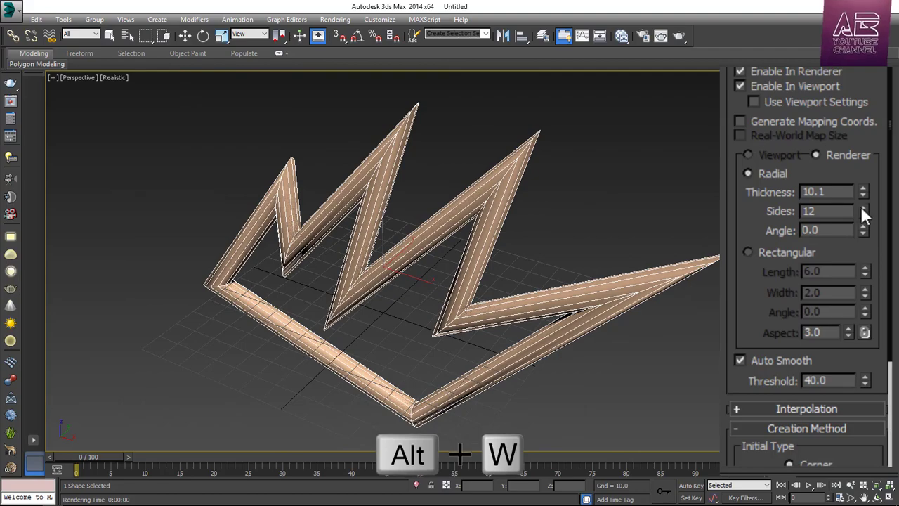
{"action": "left_click_drag", "start_coordinate": [861, 207], "coordinate": [838, 302]}
{"action": "middle_click_drag", "start_coordinate": [689, 281], "coordinate": [627, 290], "text": "alt"}
{"action": "left_click_drag", "start_coordinate": [863, 210], "coordinate": [845, 467]}
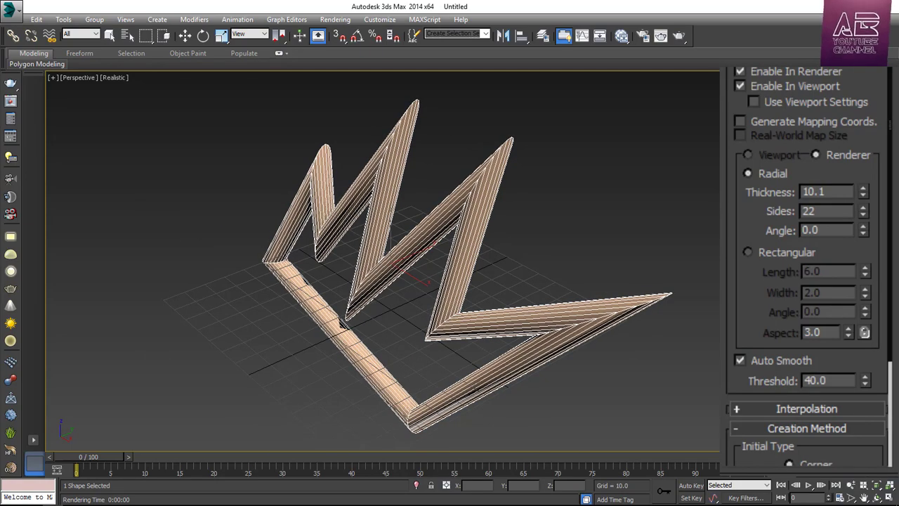
{"action": "mouse_move", "coordinate": [661, 314]}
{"action": "middle_mouse_down", "text": "alt"}
{"action": "mouse_move", "coordinate": [594, 327]}
{"action": "mouse_move", "coordinate": [668, 314]}
{"action": "middle_mouse_up", "text": "alt"}
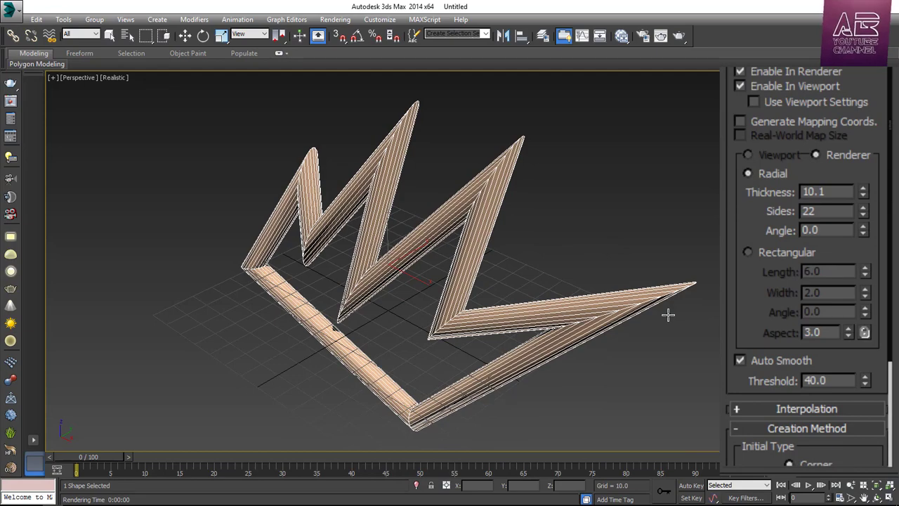
Rotate the spline's radial cross-section to an angle of -23.83
{"action": "scroll", "coordinate": [808, 197], "scroll_direction": "down", "scroll_amount": 2}
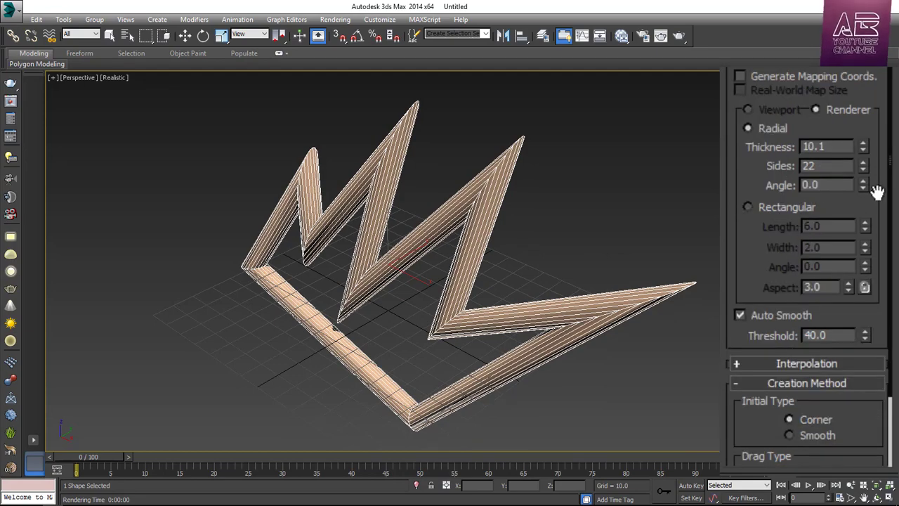
{"action": "left_click_drag", "start_coordinate": [863, 185], "coordinate": [878, 250]}
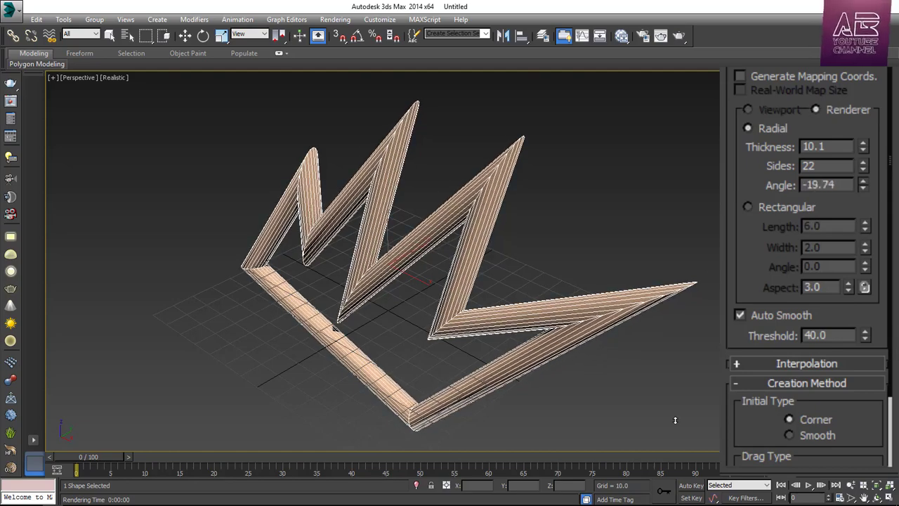
{"action": "left_click_drag", "start_coordinate": [675, 420], "coordinate": [558, 151]}
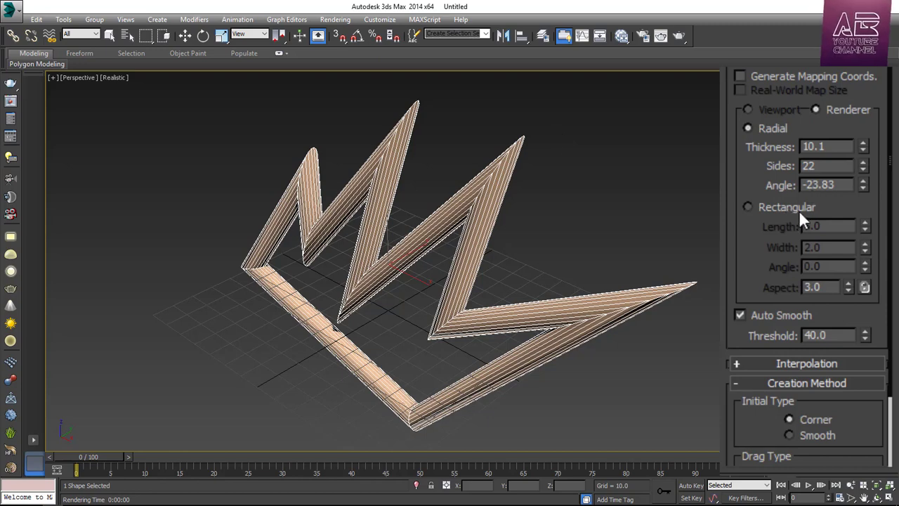
Switch the spline to a rectangular cross-section with length 40.92 and width 3.1
{"action": "left_click", "coordinate": [801, 206]}
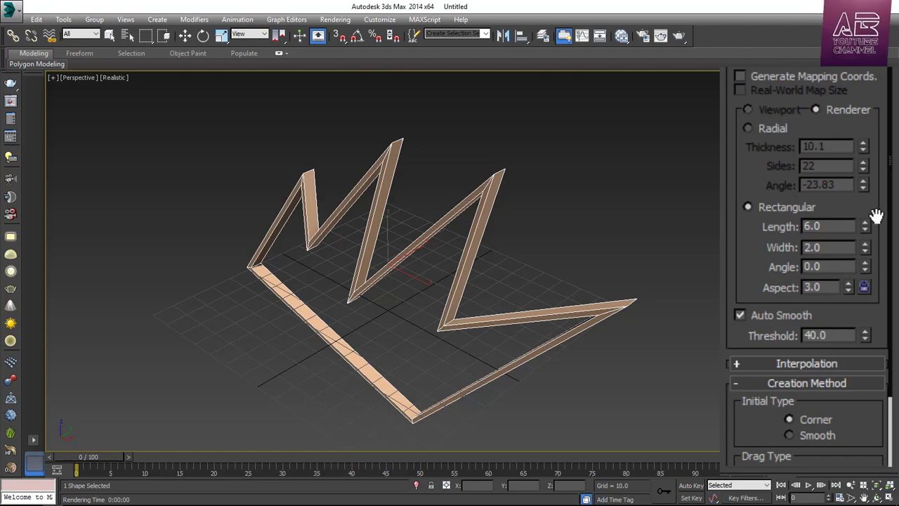
{"action": "left_click_drag", "start_coordinate": [865, 224], "coordinate": [866, 181]}
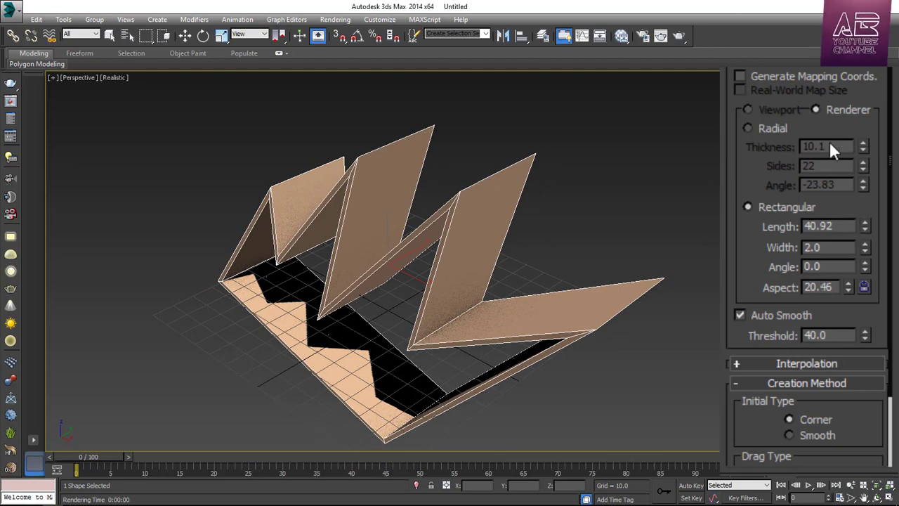
{"action": "left_click_drag", "start_coordinate": [866, 250], "coordinate": [766, 415]}
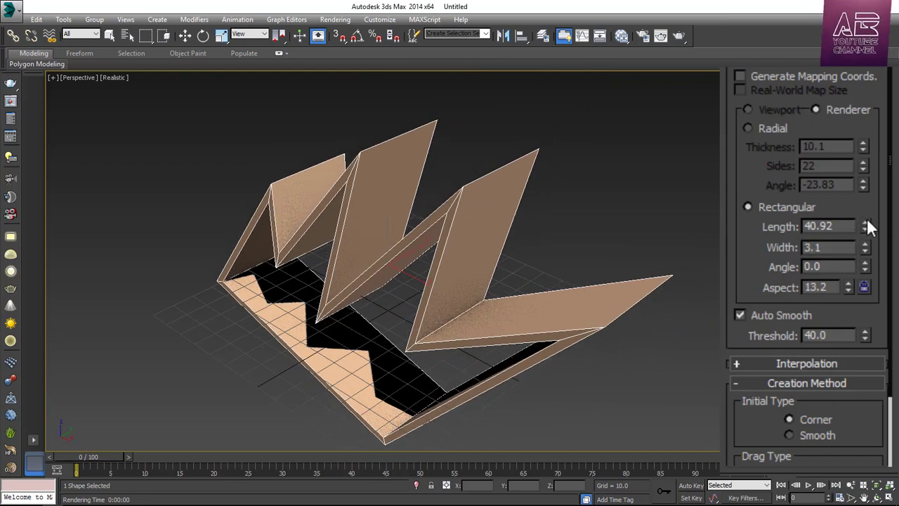
Adjust the rectangular cross-section to length 16.411, width 2.945 and angle -19.09, with an aspect of 5.573
{"action": "left_click_drag", "start_coordinate": [866, 226], "coordinate": [469, 276]}
{"action": "middle_click_drag", "start_coordinate": [470, 276], "coordinate": [841, 282], "text": "alt"}
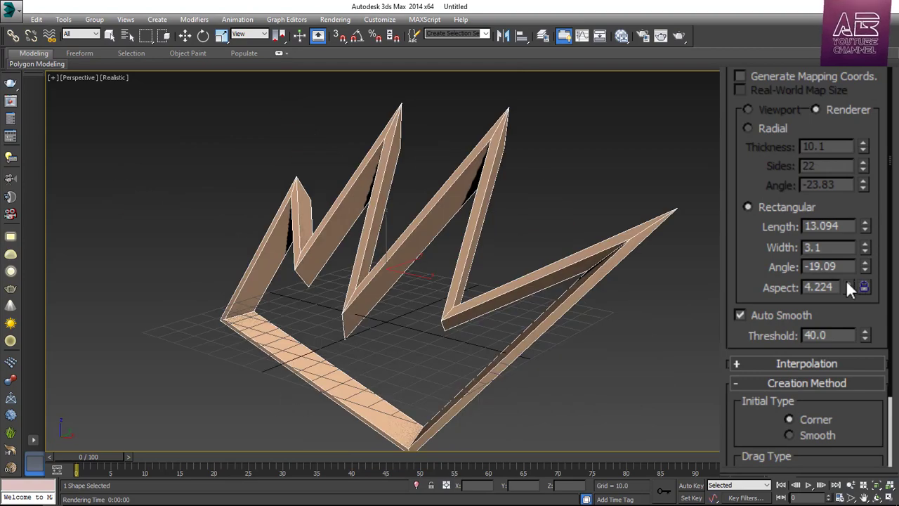
{"action": "left_click_drag", "start_coordinate": [848, 283], "coordinate": [848, 258]}
{"action": "left_click", "coordinate": [865, 251]}
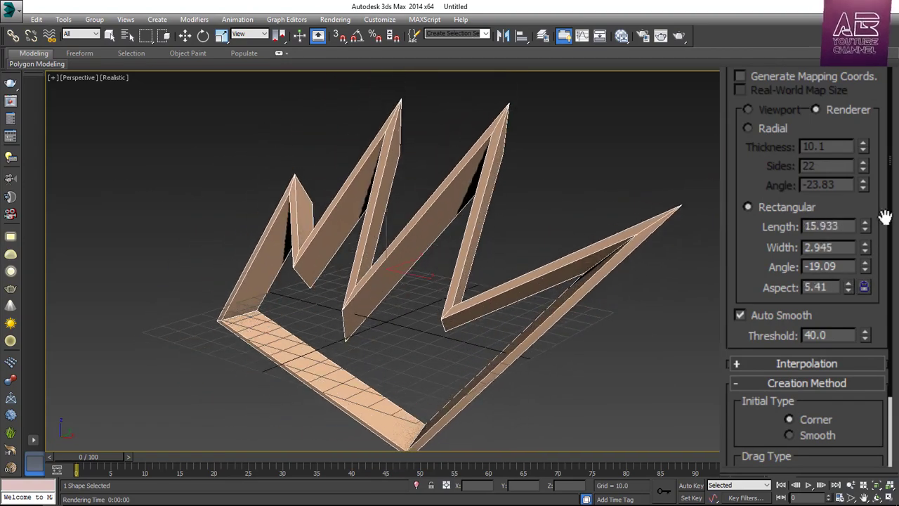
{"action": "left_click_drag", "start_coordinate": [865, 226], "coordinate": [865, 197]}
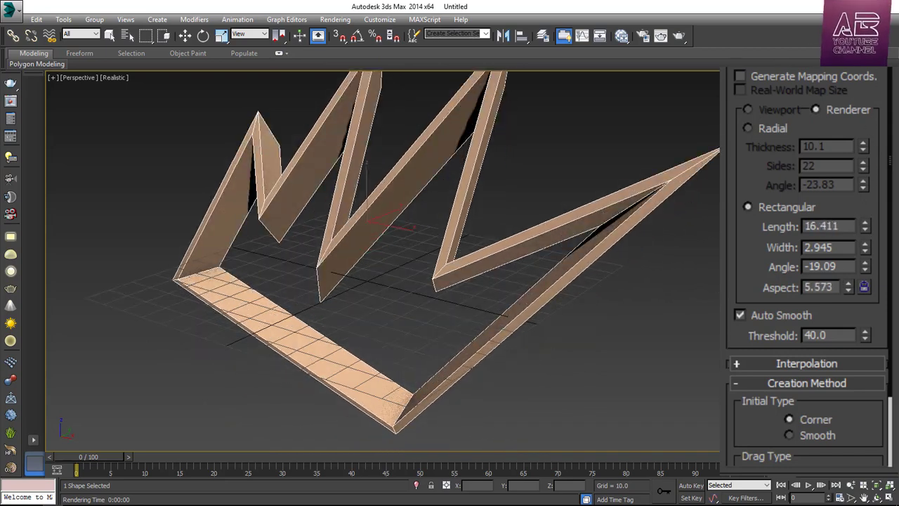
Compare the crown's shading with Auto Smooth off, then turn it back on with a threshold of 32.91
{"action": "left_click", "coordinate": [748, 318]}
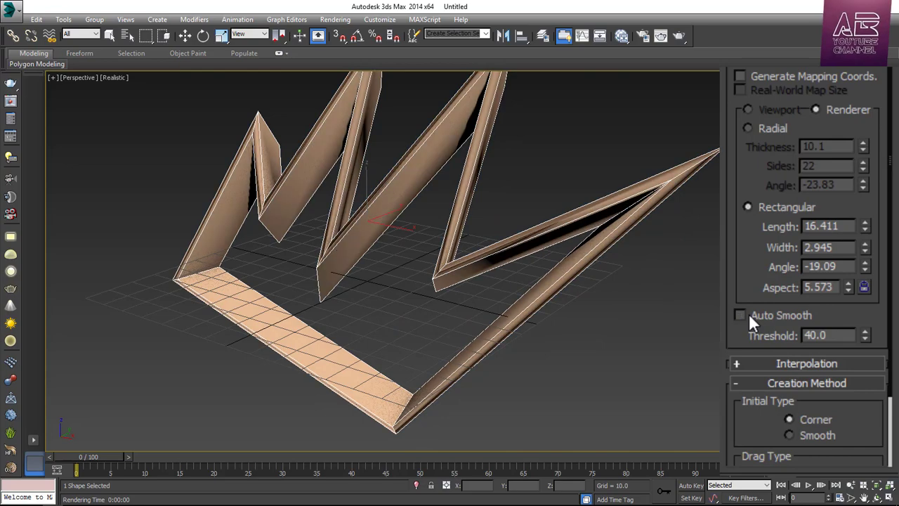
{"action": "mouse_move", "coordinate": [663, 187]}
{"action": "middle_mouse_down", "text": "alt"}
{"action": "mouse_move", "coordinate": [621, 198]}
{"action": "mouse_move", "coordinate": [667, 185]}
{"action": "middle_mouse_up", "text": "alt"}
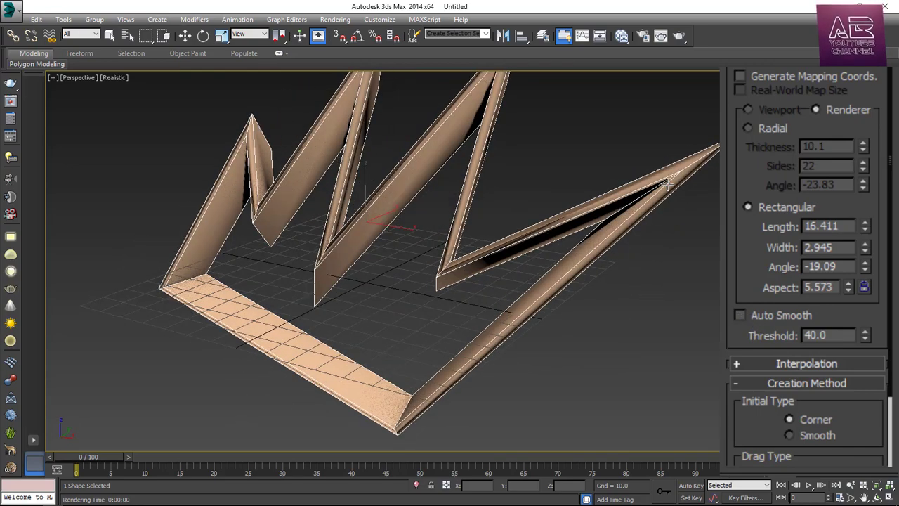
{"action": "left_click", "coordinate": [741, 315]}
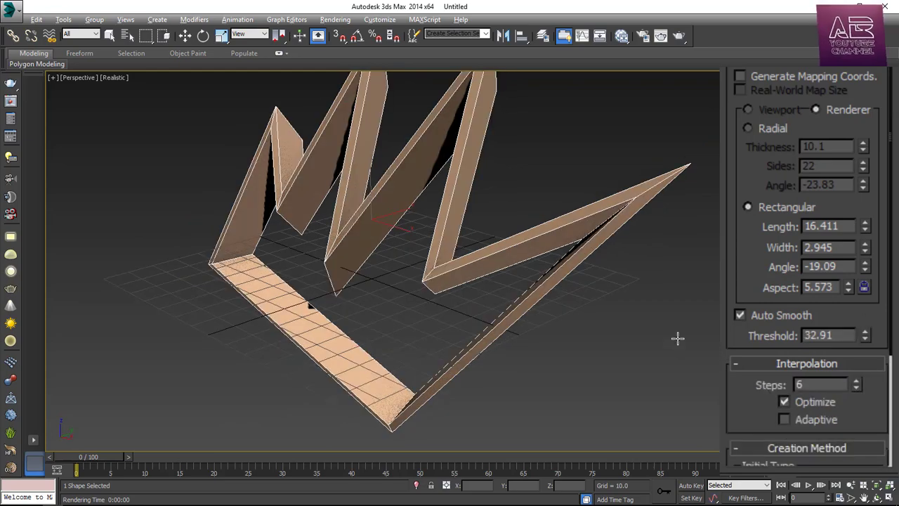
Set the spline's interpolation steps to 10
{"action": "middle_click_drag", "start_coordinate": [679, 340], "coordinate": [719, 329], "text": "alt"}
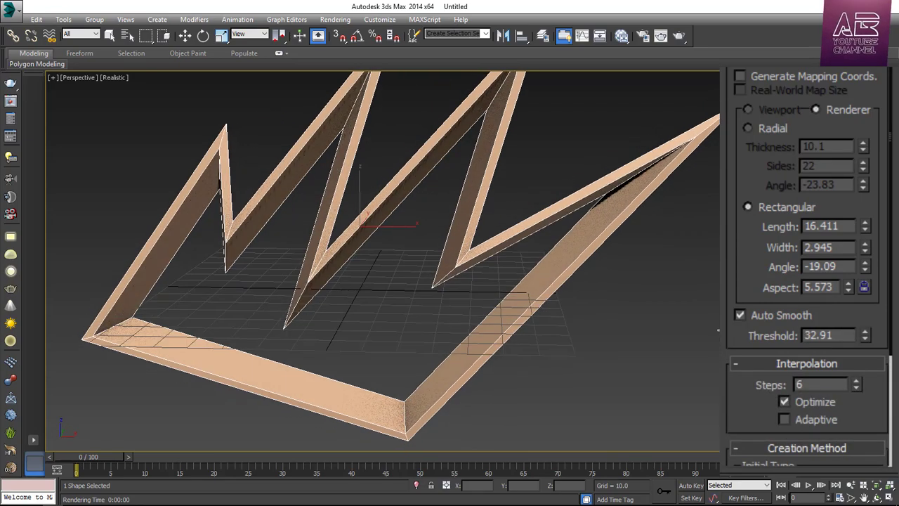
{"action": "scroll", "coordinate": [606, 317], "scroll_direction": "down", "scroll_amount": 3}
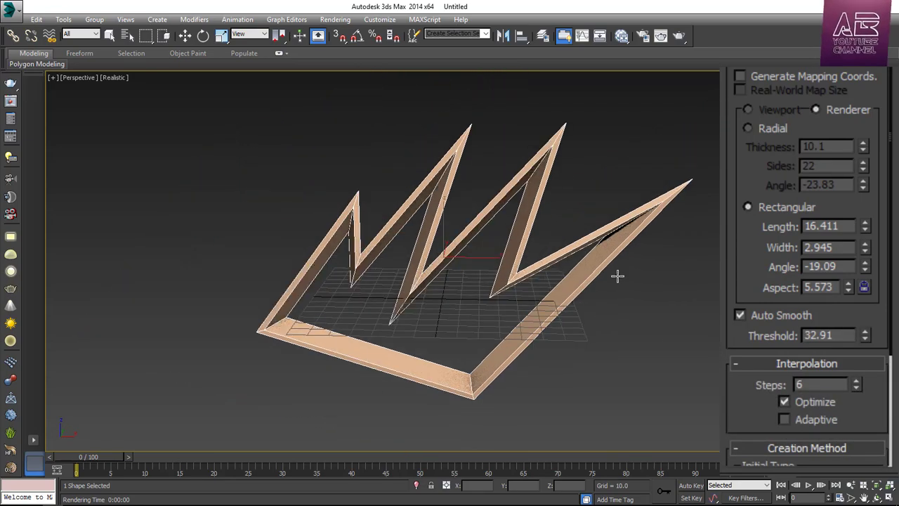
{"action": "mouse_move", "coordinate": [617, 276]}
{"action": "middle_mouse_down", "text": "alt"}
{"action": "mouse_move", "coordinate": [594, 267]}
{"action": "mouse_move", "coordinate": [612, 263]}
{"action": "mouse_move", "coordinate": [619, 275]}
{"action": "middle_mouse_up", "text": "alt"}
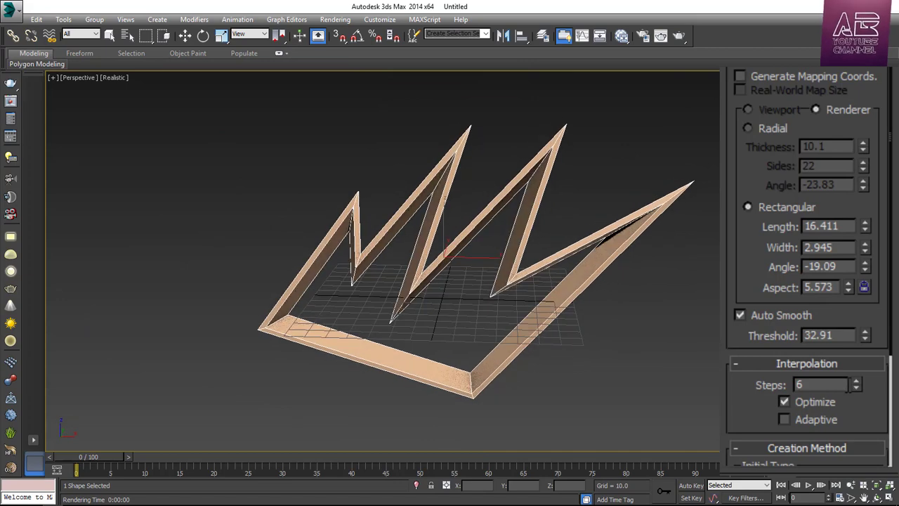
{"action": "left_click_drag", "start_coordinate": [857, 386], "coordinate": [752, 473]}
{"action": "left_click_drag", "start_coordinate": [760, 421], "coordinate": [745, 376]}
In the maximized Front view, start a new line beside the crown with a smooth S-shaped curve rising to a sharp peak
{"action": "key", "text": "alt+w"}
{"action": "right_click", "coordinate": [648, 196]}
{"action": "key", "text": "alt+w"}
{"action": "scroll", "coordinate": [558, 218], "scroll_direction": "up", "scroll_amount": 5}
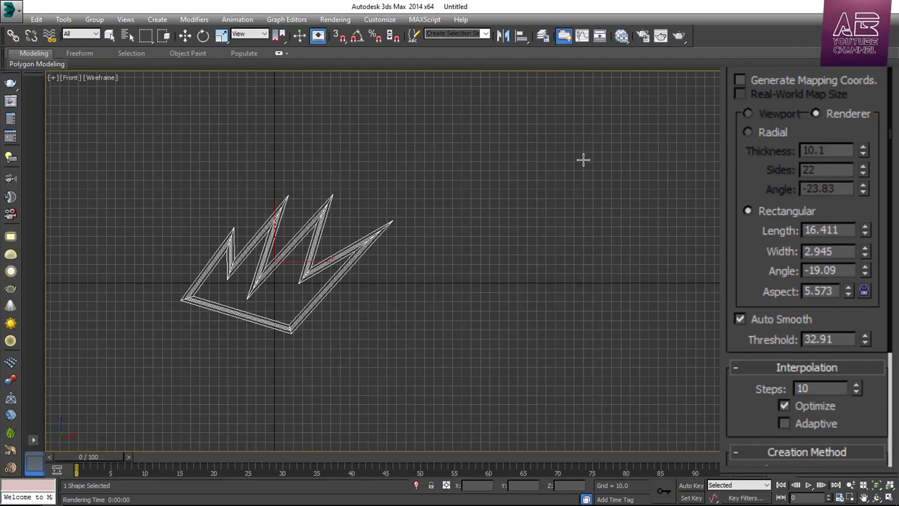
{"action": "scroll", "coordinate": [743, 221], "scroll_direction": "up", "scroll_amount": 8}
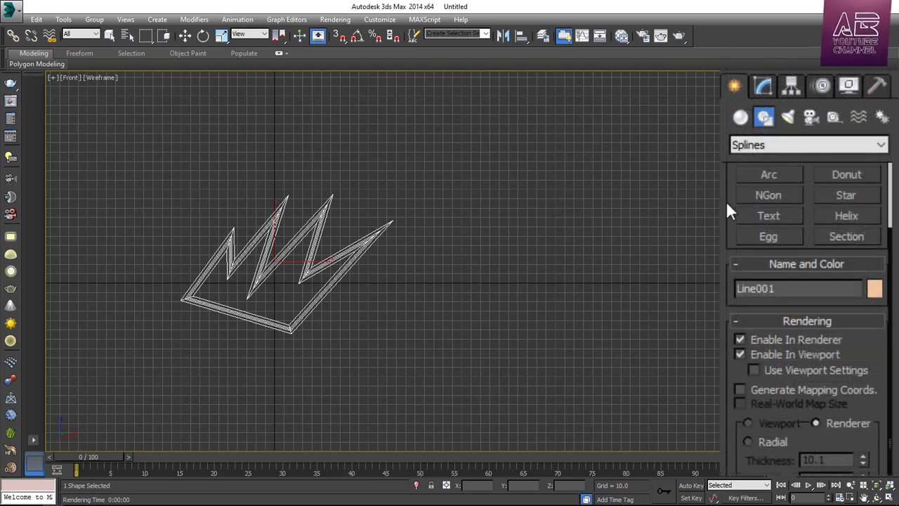
{"action": "scroll", "coordinate": [731, 205], "scroll_direction": "up", "scroll_amount": 3}
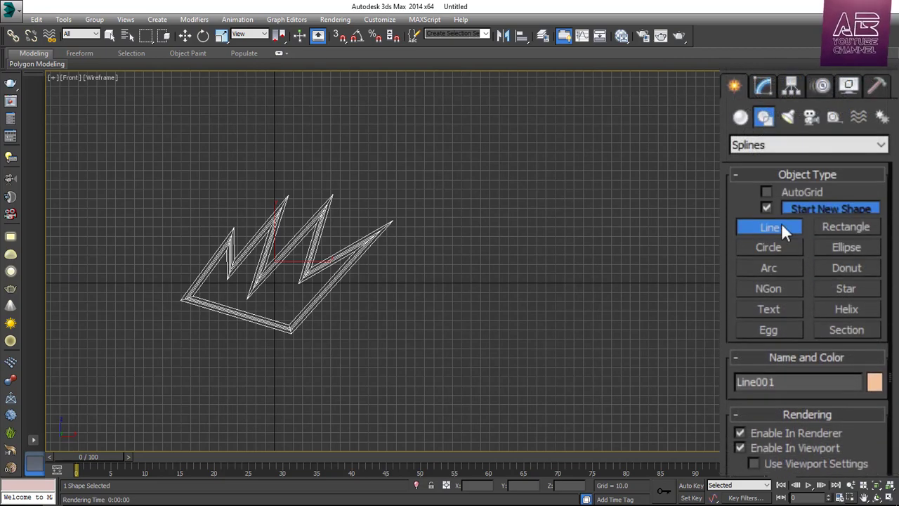
{"action": "middle_click_drag", "start_coordinate": [574, 213], "coordinate": [539, 228]}
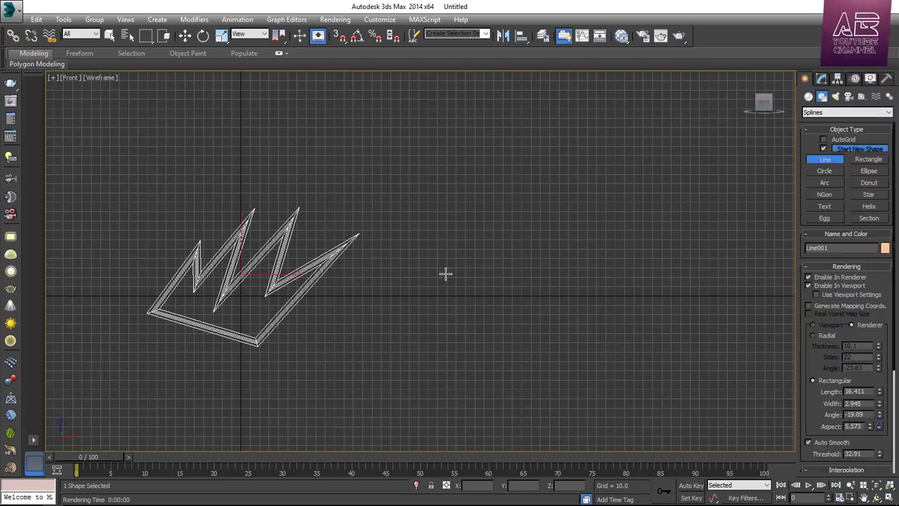
{"action": "left_click", "coordinate": [446, 273]}
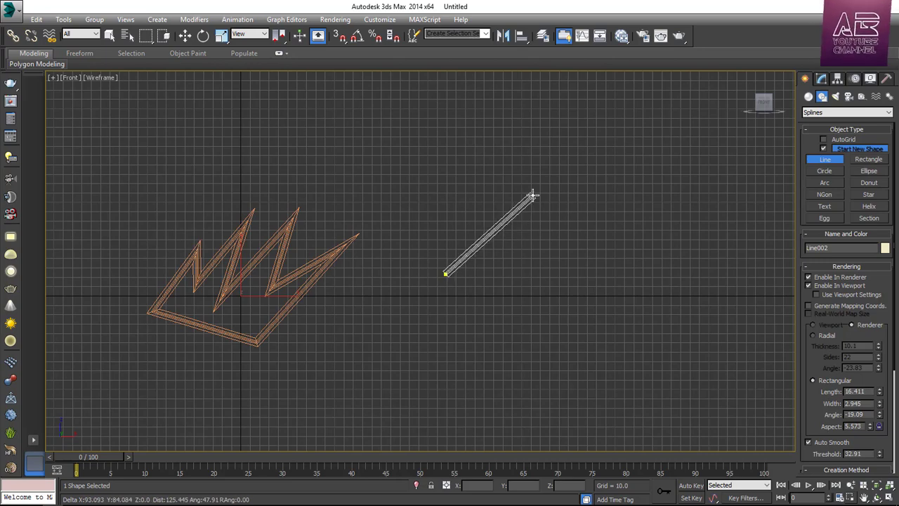
{"action": "left_click_drag", "start_coordinate": [533, 195], "coordinate": [606, 191]}
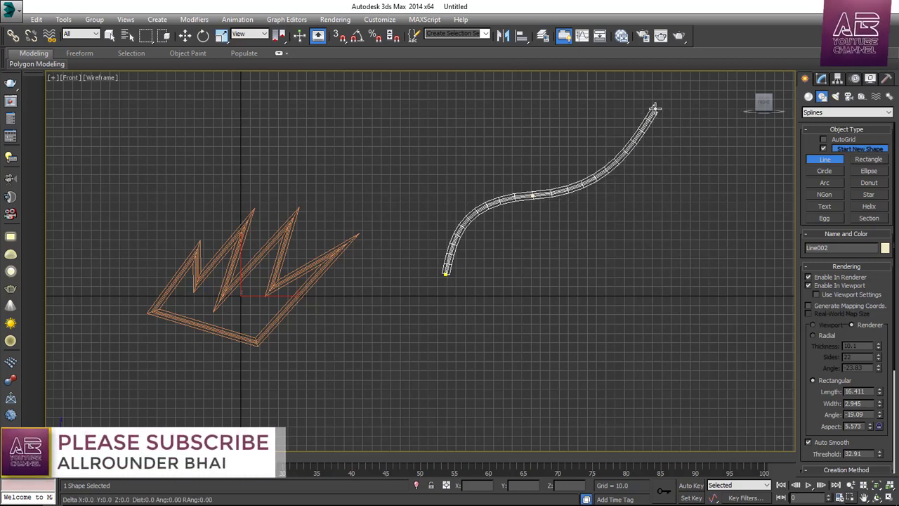
{"action": "left_click", "coordinate": [654, 108]}
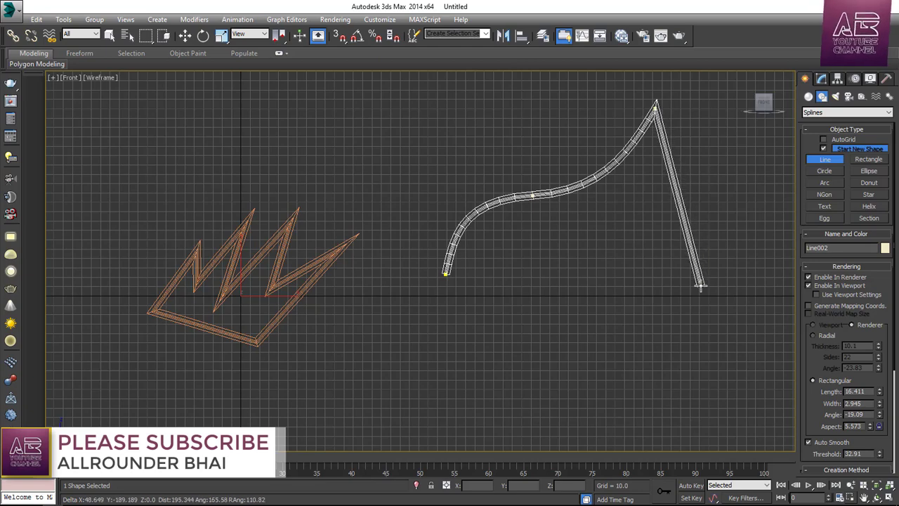
Continue the line with a rounded lower lobe and an inner corner, and close the spline at its first point
{"action": "left_click_drag", "start_coordinate": [700, 287], "coordinate": [643, 381]}
{"action": "left_click_drag", "start_coordinate": [574, 327], "coordinate": [564, 311]}
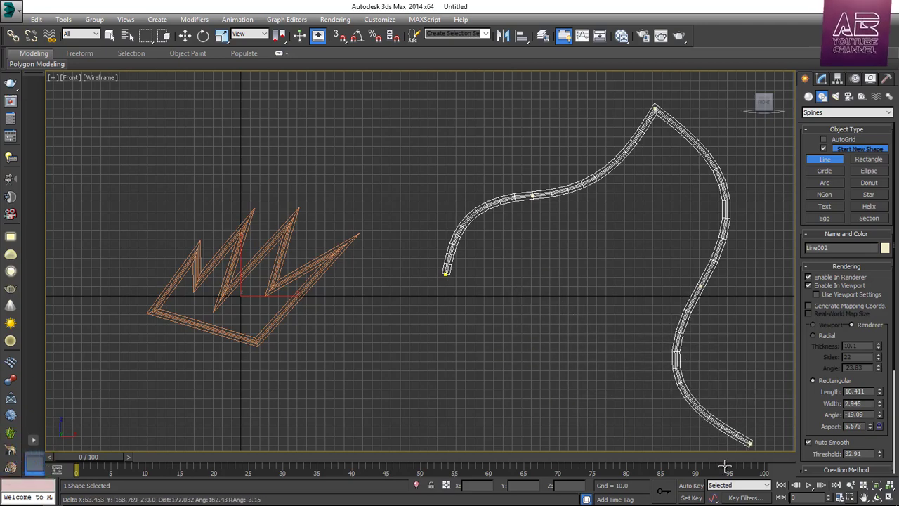
{"action": "left_click", "coordinate": [553, 252]}
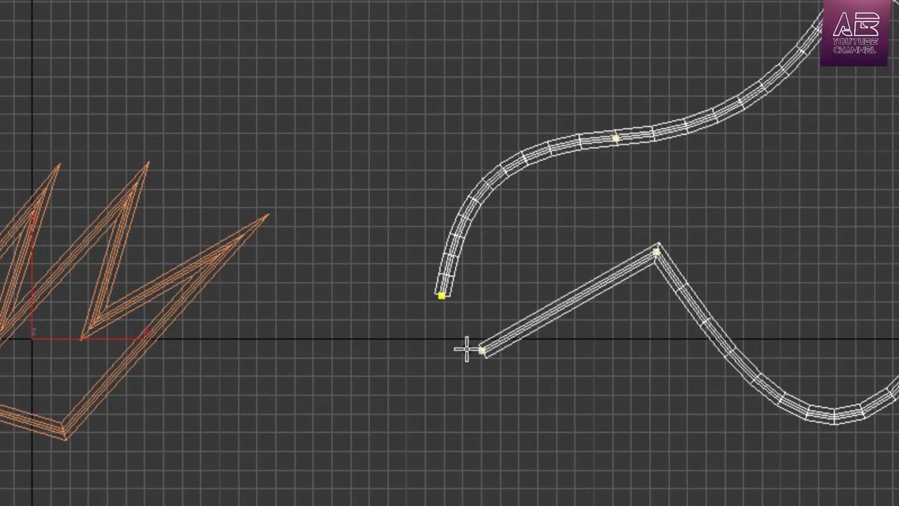
{"action": "left_click", "coordinate": [442, 296]}
{"action": "left_click", "coordinate": [426, 336]}
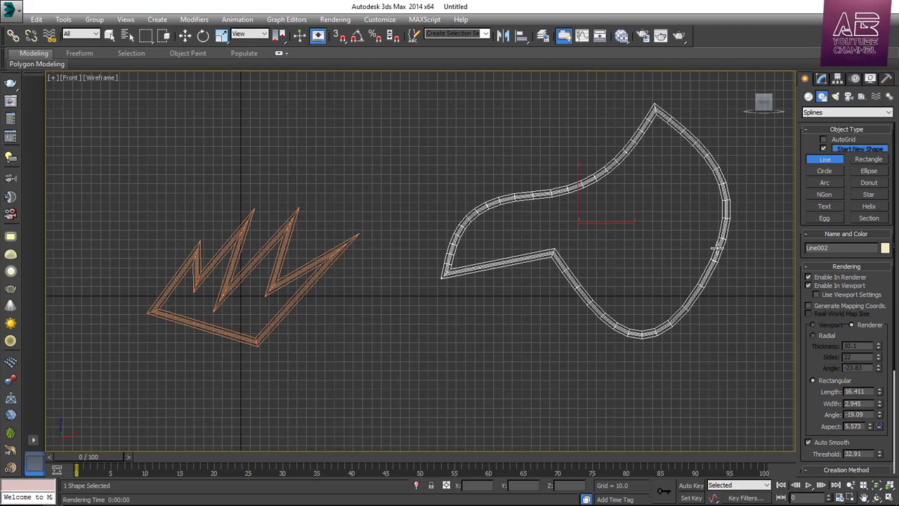
Open the new closed spline for editing at vertex level
{"action": "middle_click_drag", "start_coordinate": [717, 248], "coordinate": [630, 250]}
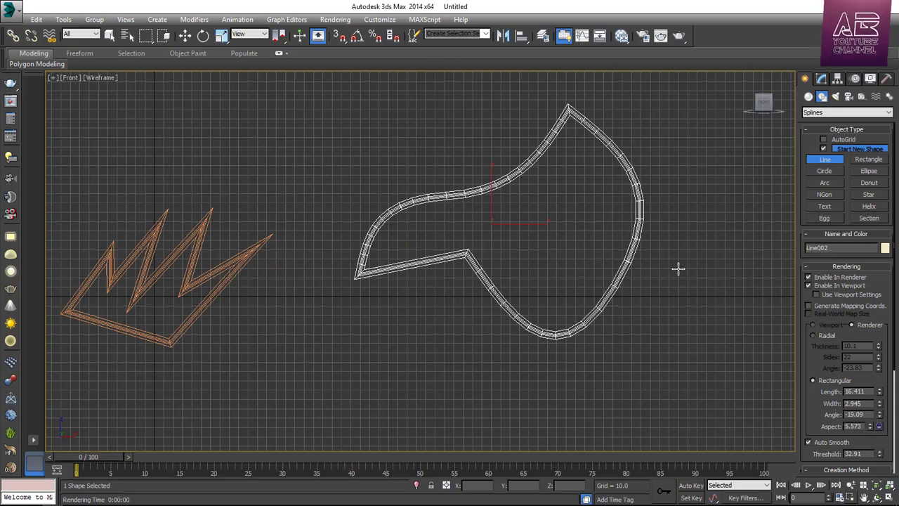
{"action": "left_click", "coordinate": [821, 78]}
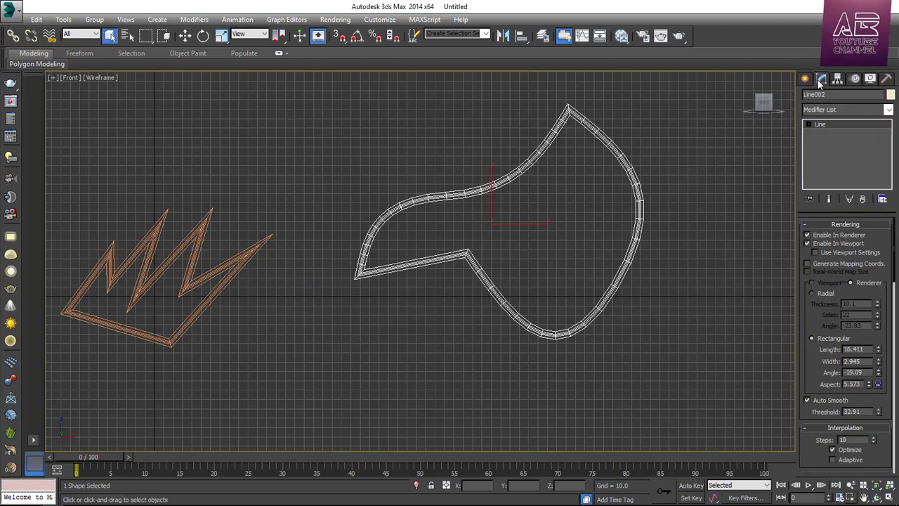
{"action": "left_click", "coordinate": [808, 125]}
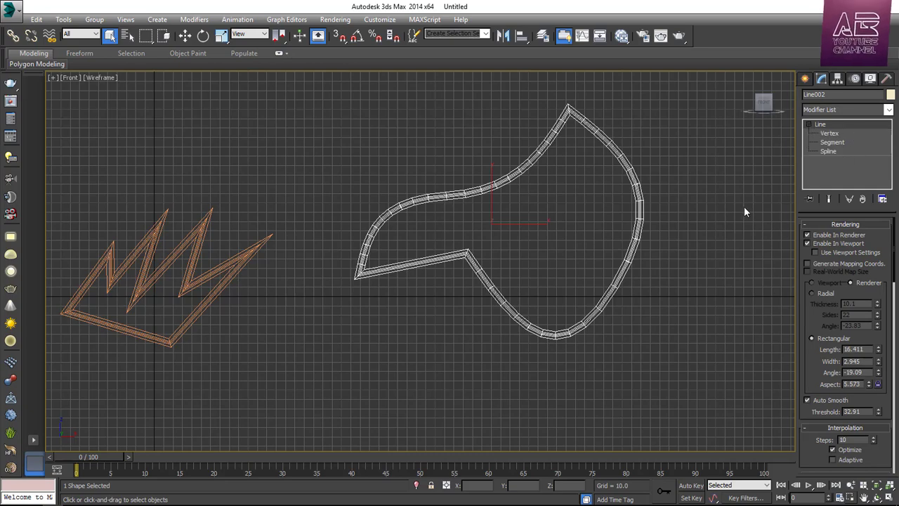
{"action": "left_click", "coordinate": [830, 134]}
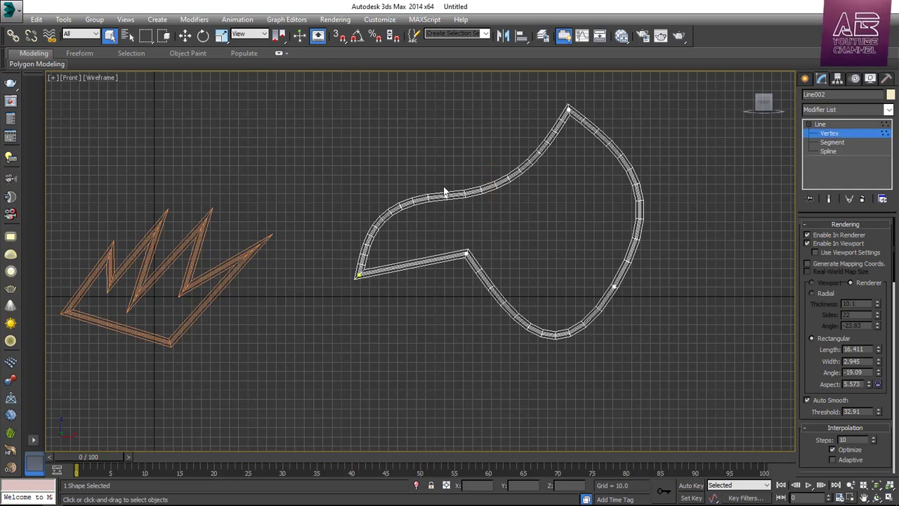
Move the upper curve's middle vertex up to about X 319, Z 139 and tilt its Bezier handle downward
{"action": "left_click_drag", "start_coordinate": [432, 158], "coordinate": [454, 200]}
{"action": "scroll", "coordinate": [454, 200], "scroll_direction": "up", "scroll_amount": 5}
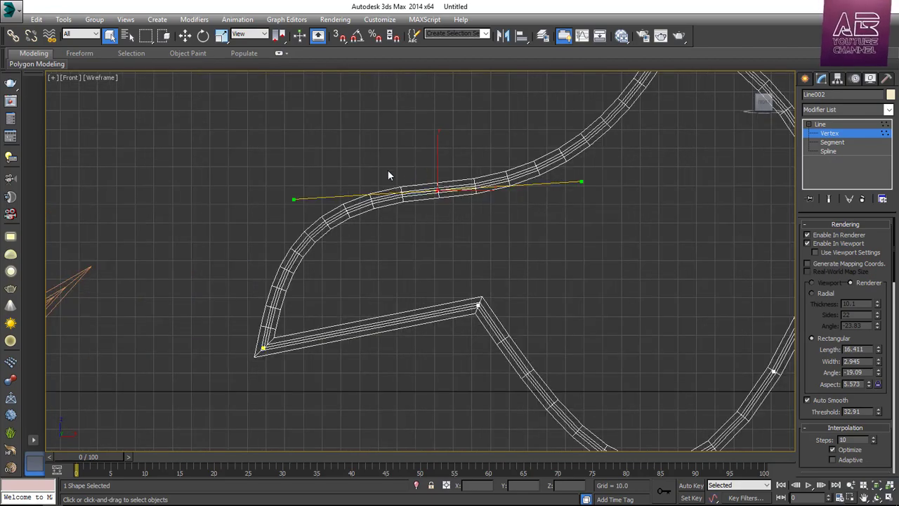
{"action": "key", "text": "w"}
{"action": "left_click_drag", "start_coordinate": [437, 186], "coordinate": [452, 131]}
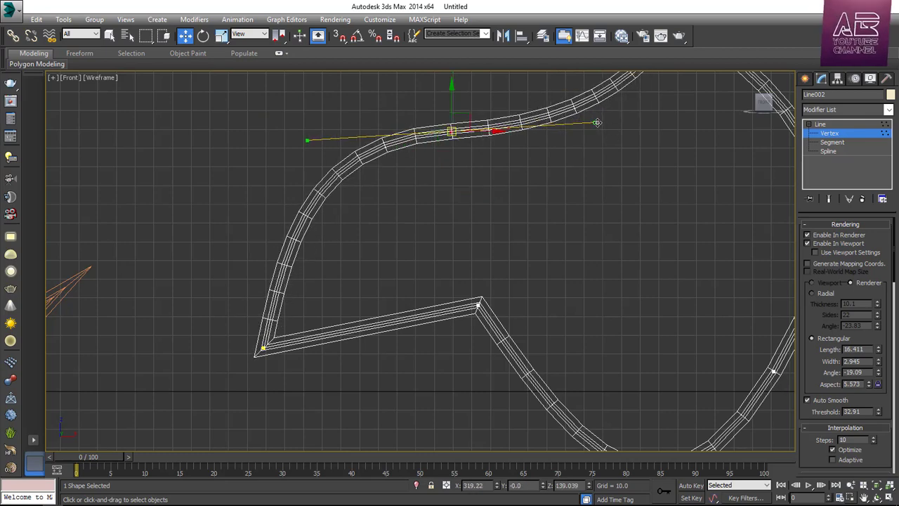
{"action": "left_click_drag", "start_coordinate": [595, 124], "coordinate": [638, 152]}
{"action": "scroll", "coordinate": [534, 207], "scroll_direction": "down", "scroll_amount": 2}
Move the first vertex at the shape's lower pointed corner outward to about X 203, Z 18
{"action": "left_click", "coordinate": [340, 307]}
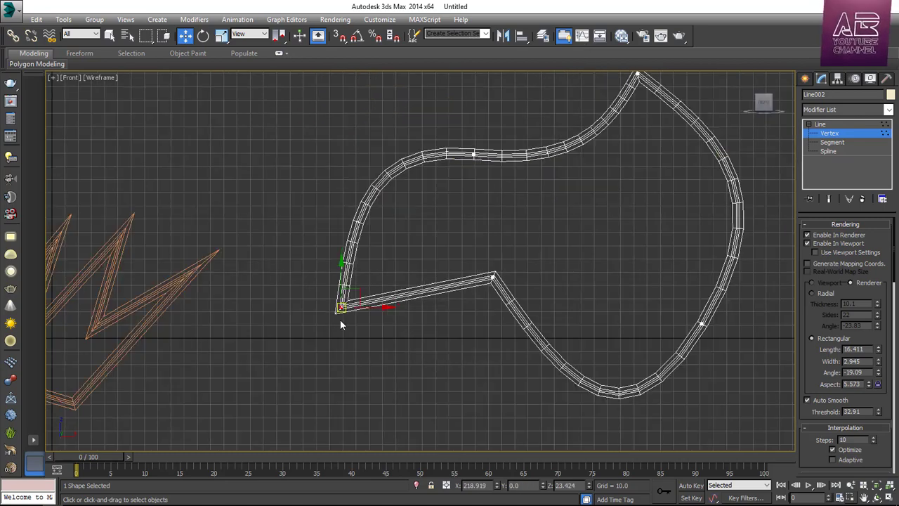
{"action": "left_click_drag", "start_coordinate": [341, 308], "coordinate": [320, 314]}
{"action": "scroll", "coordinate": [385, 301], "scroll_direction": "down", "scroll_amount": 2}
{"action": "scroll", "coordinate": [556, 109], "scroll_direction": "up", "scroll_amount": 2}
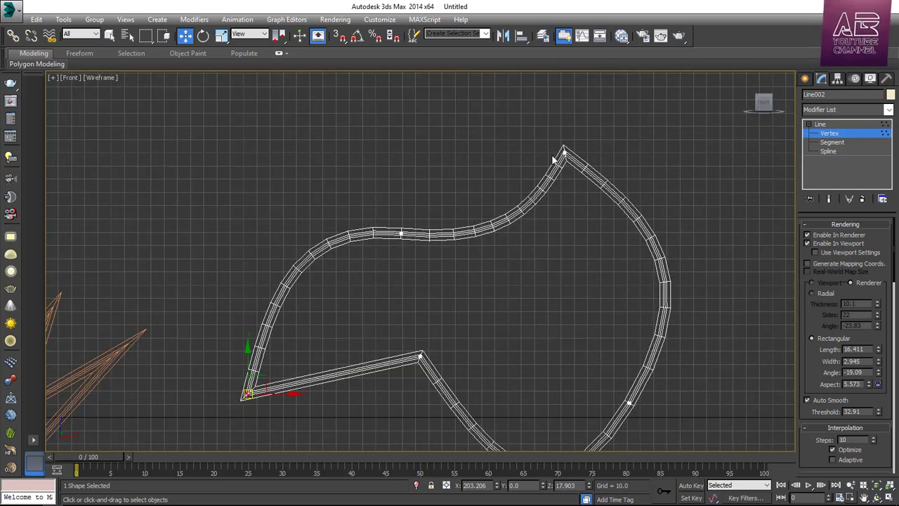
Select the upper curve's middle vertex, try swinging its Bezier handle upward, and undo the change
{"action": "scroll", "coordinate": [520, 157], "scroll_direction": "up", "scroll_amount": 2}
{"action": "left_click_drag", "start_coordinate": [454, 199], "coordinate": [309, 313]}
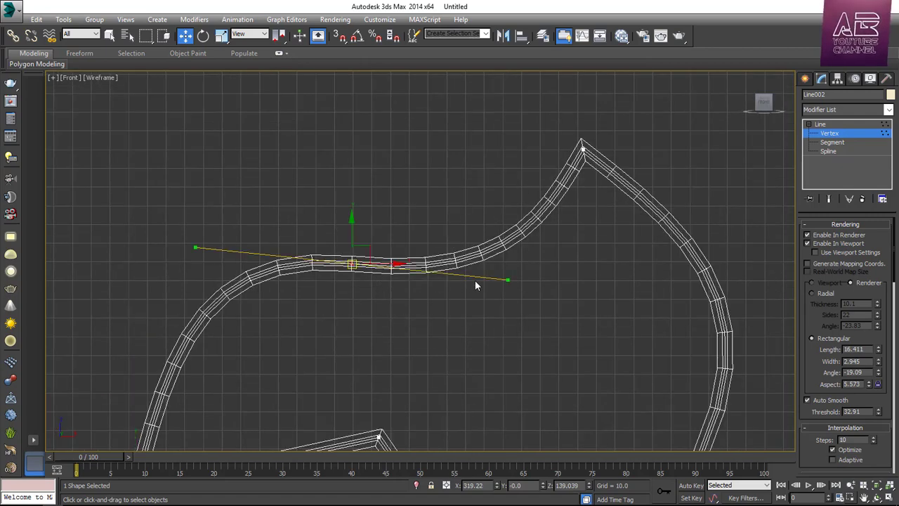
{"action": "left_click_drag", "start_coordinate": [508, 279], "coordinate": [485, 230]}
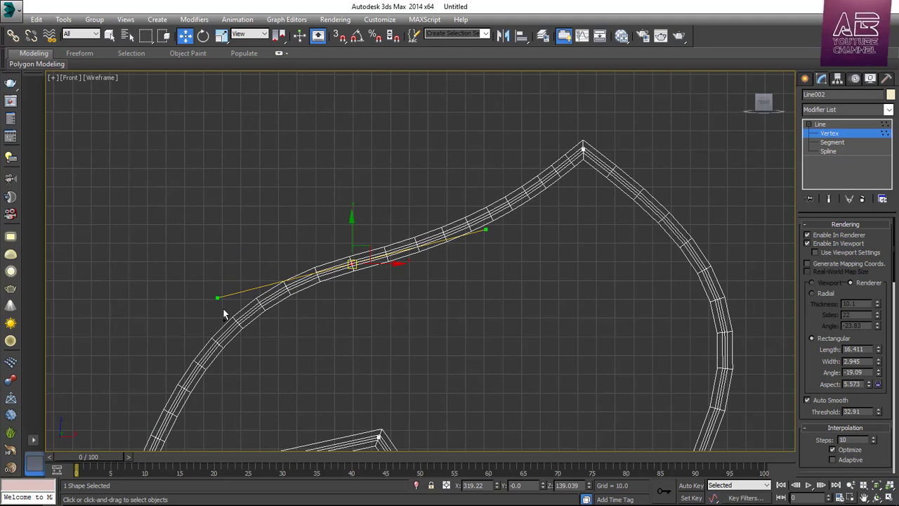
{"action": "key", "text": "ctrl+z"}
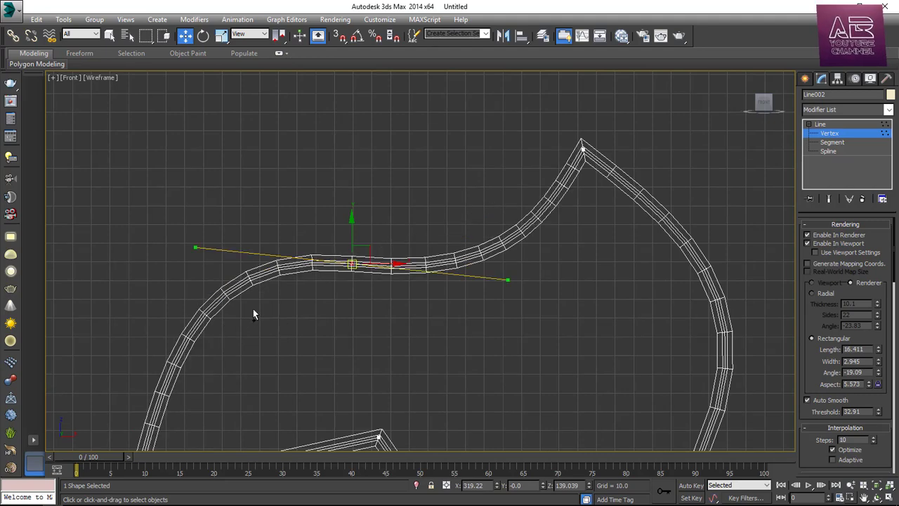
Lengthen the upper curve vertex's Bezier handles to exaggerate the bend on both sides
{"action": "right_click", "coordinate": [352, 263]}
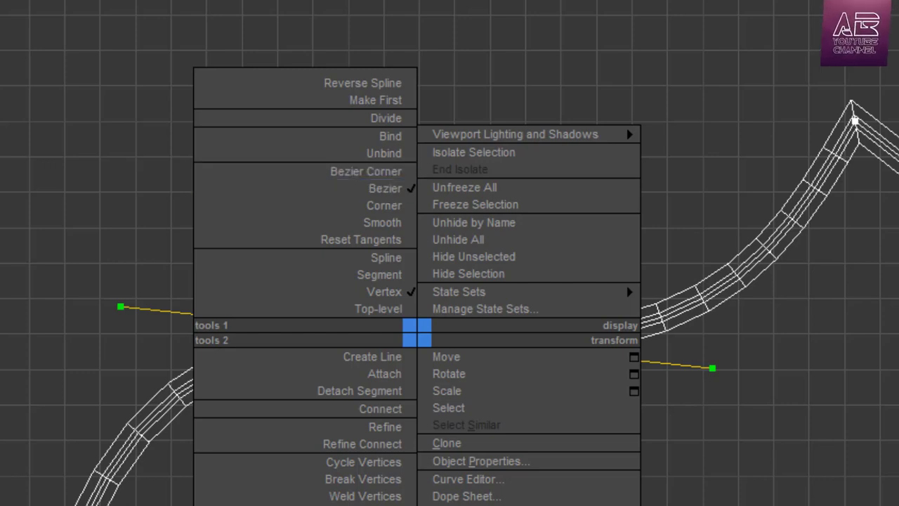
{"action": "left_click", "coordinate": [795, 224]}
{"action": "left_click_drag", "start_coordinate": [712, 368], "coordinate": [417, 344]}
Try converting the upper curve's middle vertex to a Corner vertex, and undo the conversion
{"action": "right_click", "coordinate": [417, 341]}
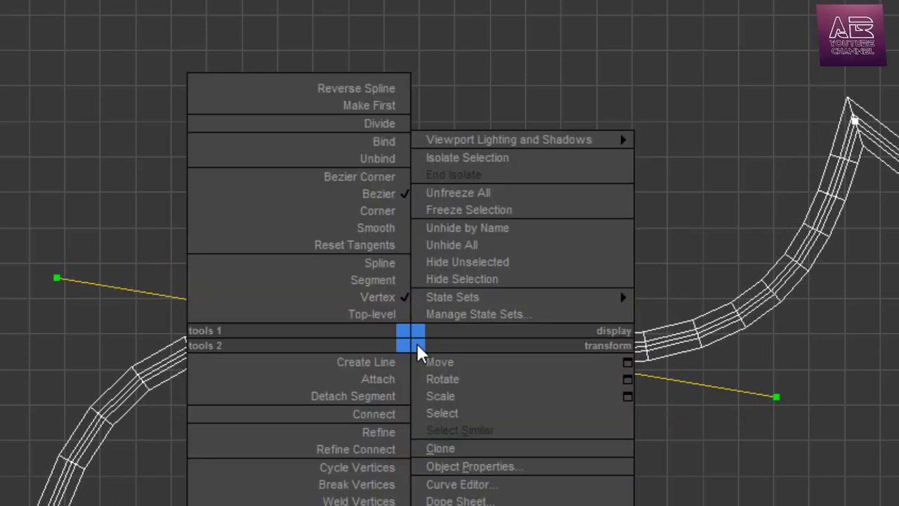
{"action": "left_click", "coordinate": [378, 211]}
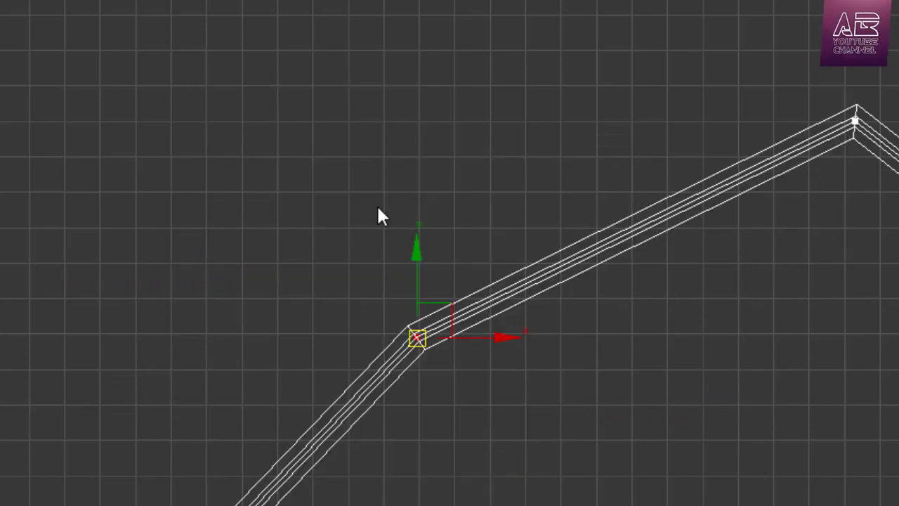
{"action": "scroll", "coordinate": [552, 232], "scroll_direction": "down", "scroll_amount": 2}
{"action": "scroll", "coordinate": [562, 246], "scroll_direction": "down", "scroll_amount": 2}
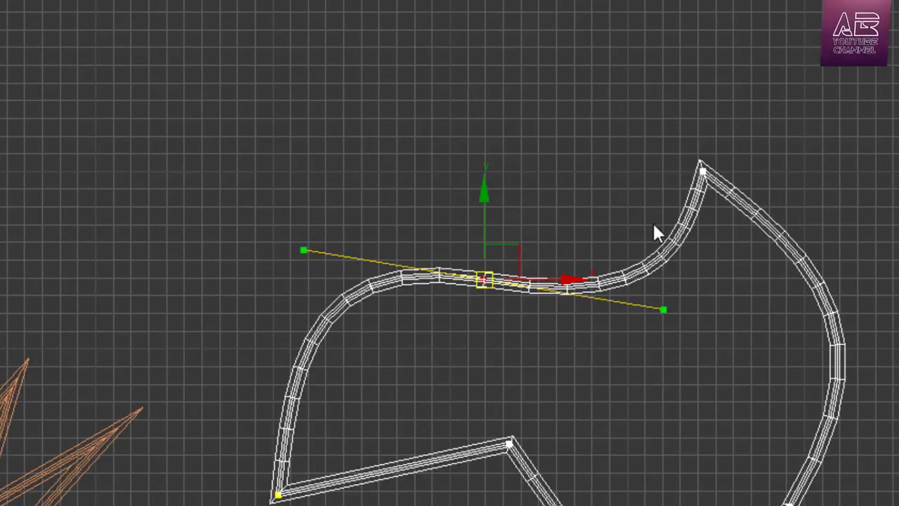
Convert the upper curve's middle vertex to Bezier Corner and raise only the peak-side handle to straighten that segment
{"action": "scroll", "coordinate": [484, 276], "scroll_direction": "up", "scroll_amount": 3}
{"action": "right_click", "coordinate": [496, 282]}
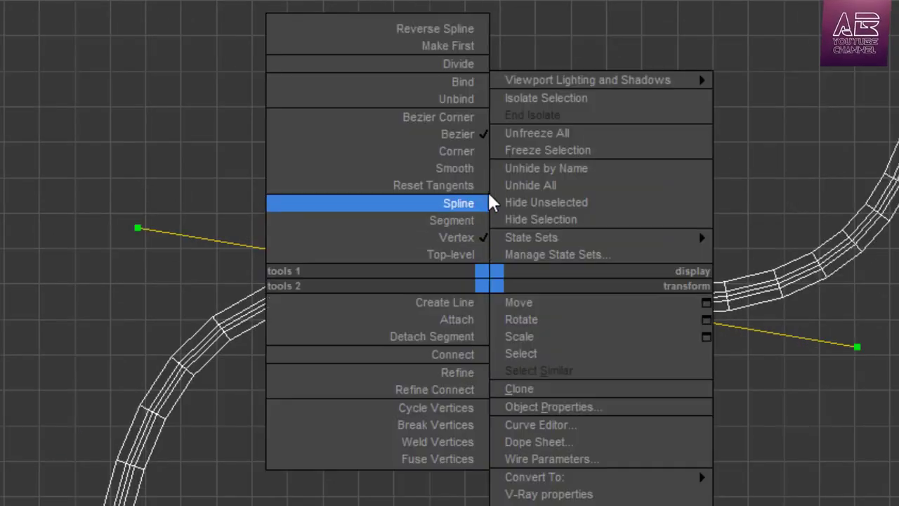
{"action": "left_click", "coordinate": [457, 119]}
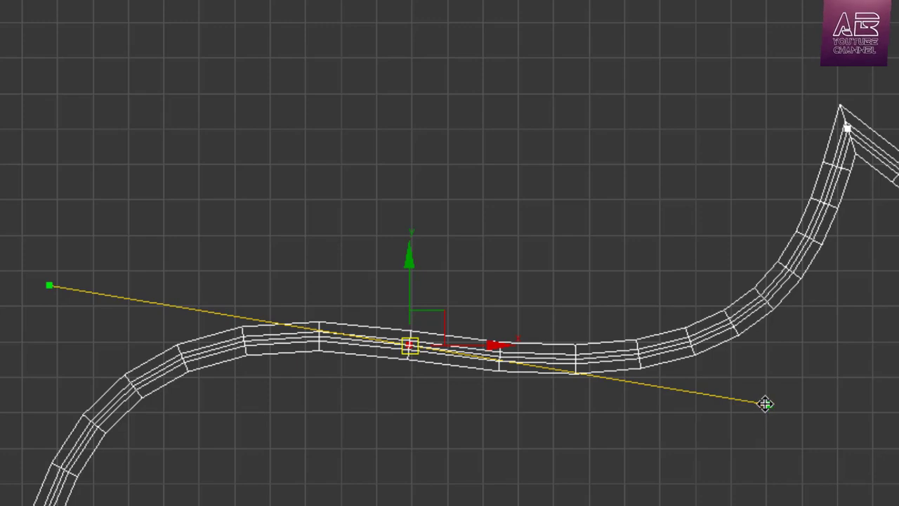
{"action": "left_click_drag", "start_coordinate": [766, 404], "coordinate": [687, 203]}
{"action": "scroll", "coordinate": [836, 237], "scroll_direction": "down", "scroll_amount": 2}
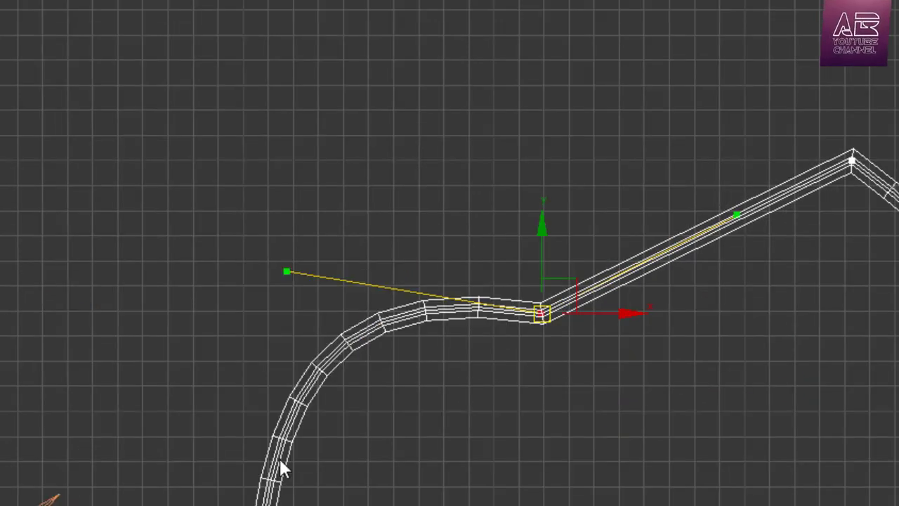
{"action": "mouse_move", "coordinate": [733, 213]}
{"action": "left_mouse_down"}
{"action": "mouse_move", "coordinate": [668, 120]}
{"action": "mouse_move", "coordinate": [516, 61]}
{"action": "mouse_move", "coordinate": [743, 203]}
{"action": "mouse_move", "coordinate": [740, 220]}
{"action": "left_mouse_up"}
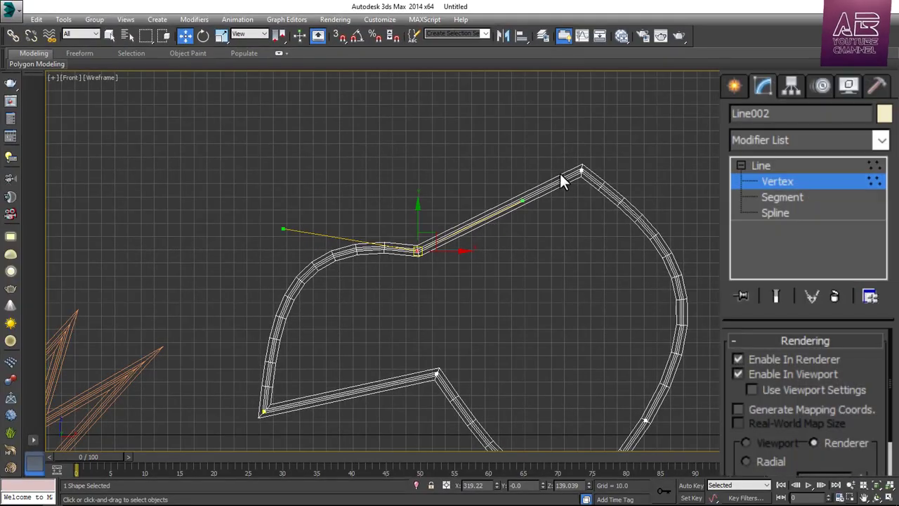
At segment level, delete the rounded lower segment between the inner corner and the outer side vertex
{"action": "left_click", "coordinate": [795, 201]}
{"action": "scroll", "coordinate": [422, 151], "scroll_direction": "down", "scroll_amount": 2}
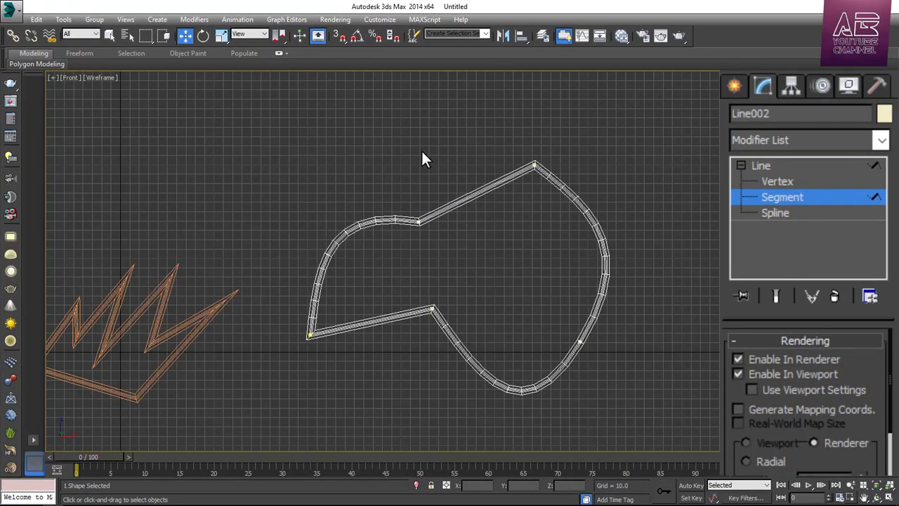
{"action": "scroll", "coordinate": [559, 381], "scroll_direction": "up", "scroll_amount": 3}
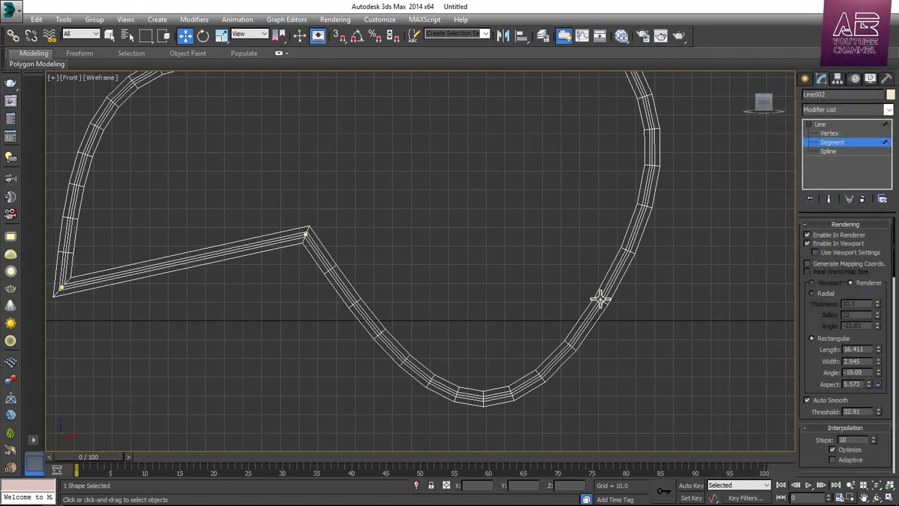
{"action": "left_click", "coordinate": [409, 362]}
{"action": "scroll", "coordinate": [517, 283], "scroll_direction": "down", "scroll_amount": 2}
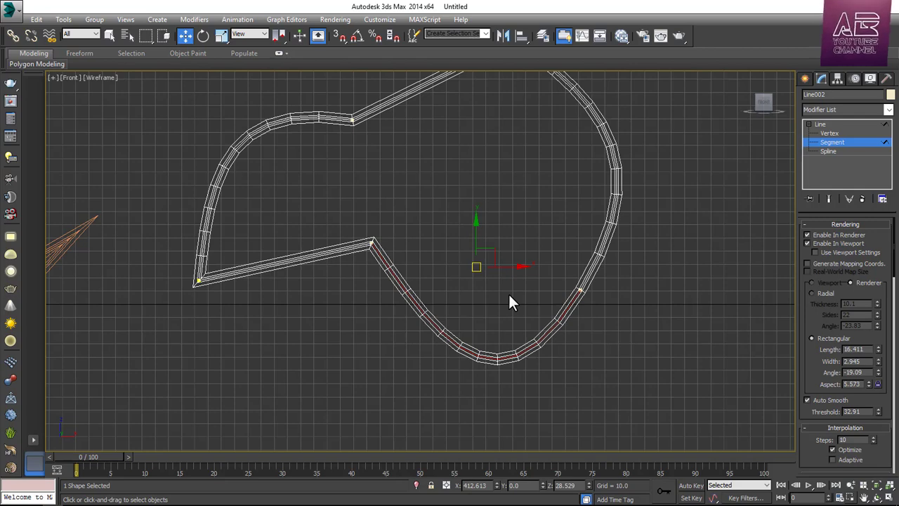
{"action": "key", "text": "Delete"}
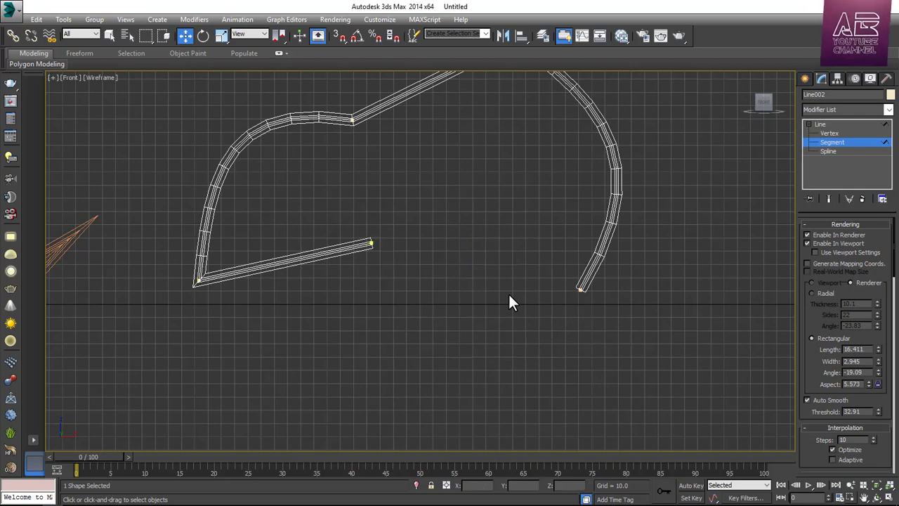
{"action": "scroll", "coordinate": [509, 296], "scroll_direction": "down", "scroll_amount": 2}
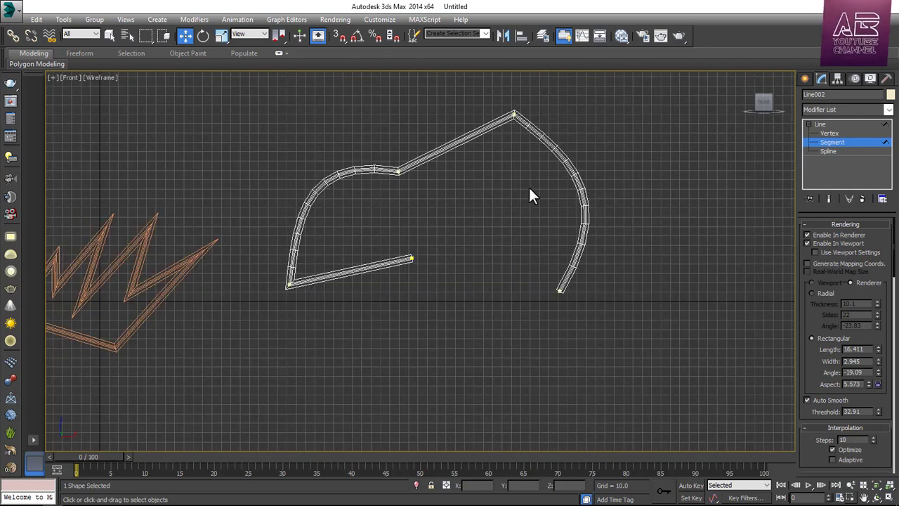
{"action": "scroll", "coordinate": [529, 190], "scroll_direction": "up", "scroll_amount": 2}
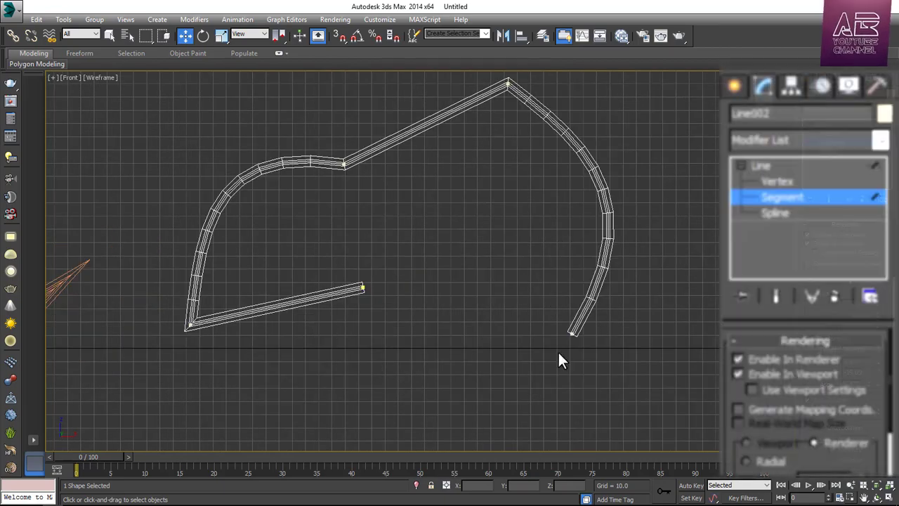
At spline level, select the open curve's entire spline, and return to whole-object level
{"action": "left_click", "coordinate": [796, 212]}
{"action": "scroll", "coordinate": [550, 215], "scroll_direction": "down", "scroll_amount": 2}
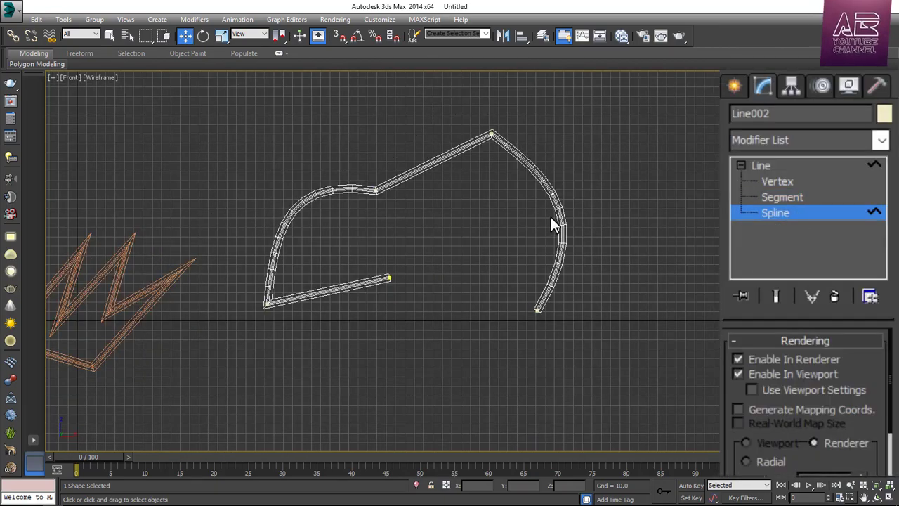
{"action": "left_click", "coordinate": [560, 208]}
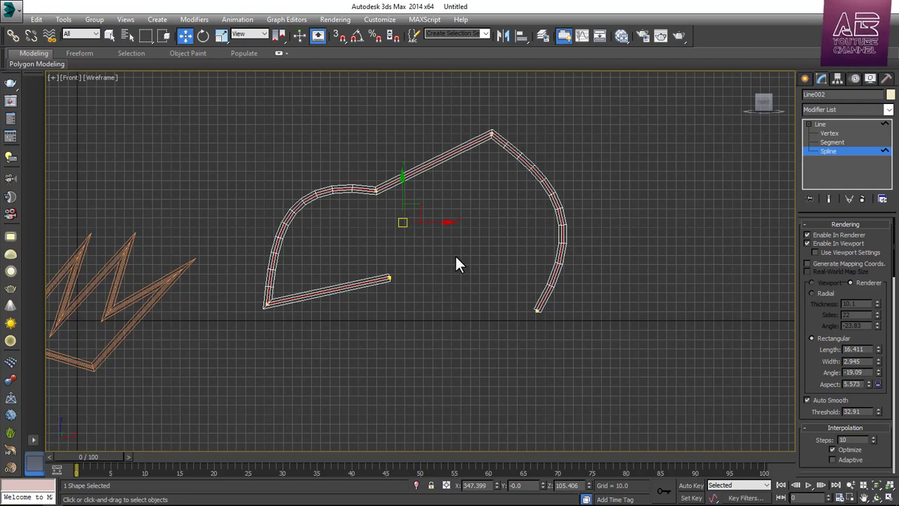
{"action": "scroll", "coordinate": [458, 254], "scroll_direction": "down", "scroll_amount": 2}
{"action": "scroll", "coordinate": [458, 255], "scroll_direction": "up", "scroll_amount": 2}
{"action": "scroll", "coordinate": [458, 256], "scroll_direction": "down", "scroll_amount": 2}
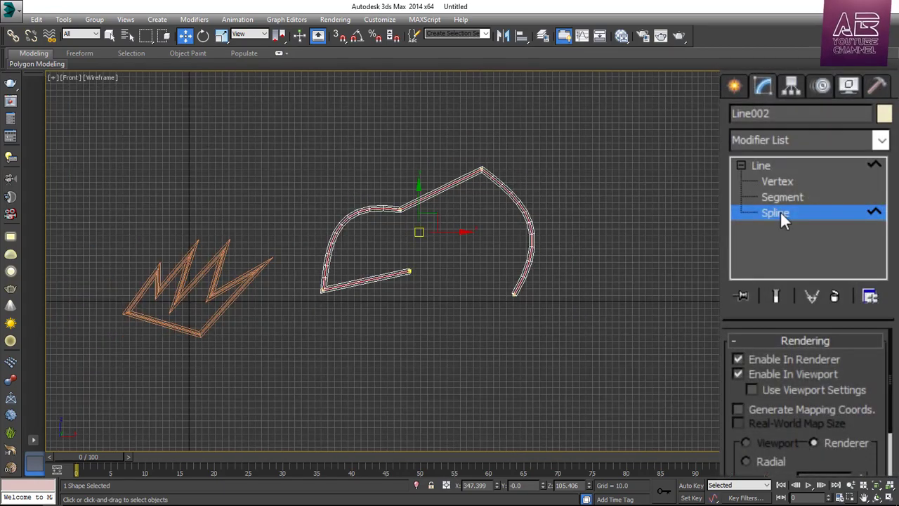
{"action": "left_click", "coordinate": [780, 212]}
Examine the open curve's rendered 3D form from several angles in the maximized Perspective view
{"action": "key", "text": "alt+w"}
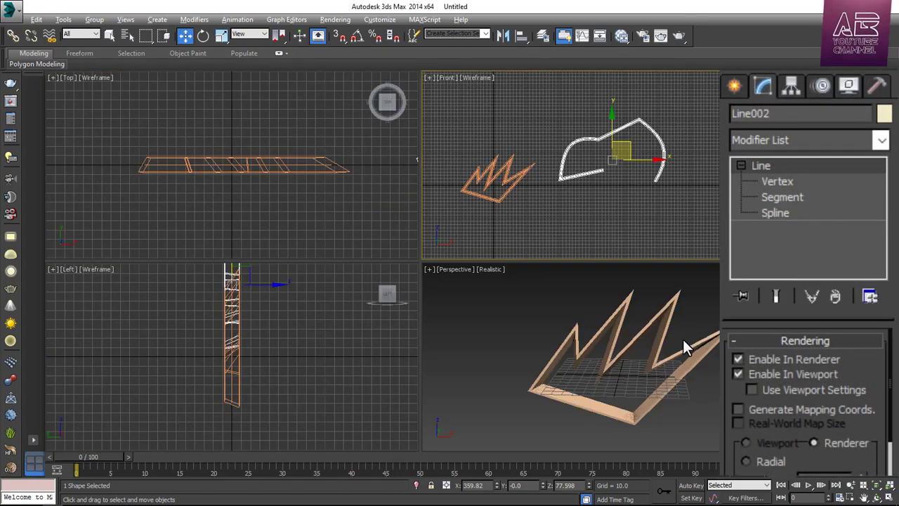
{"action": "right_click", "coordinate": [682, 338]}
{"action": "key", "text": "alt+w"}
{"action": "scroll", "coordinate": [497, 260], "scroll_direction": "down", "scroll_amount": 4}
{"action": "middle_click_drag", "start_coordinate": [660, 237], "coordinate": [528, 274]}
{"action": "middle_click_drag", "start_coordinate": [529, 274], "coordinate": [427, 325], "text": "alt"}
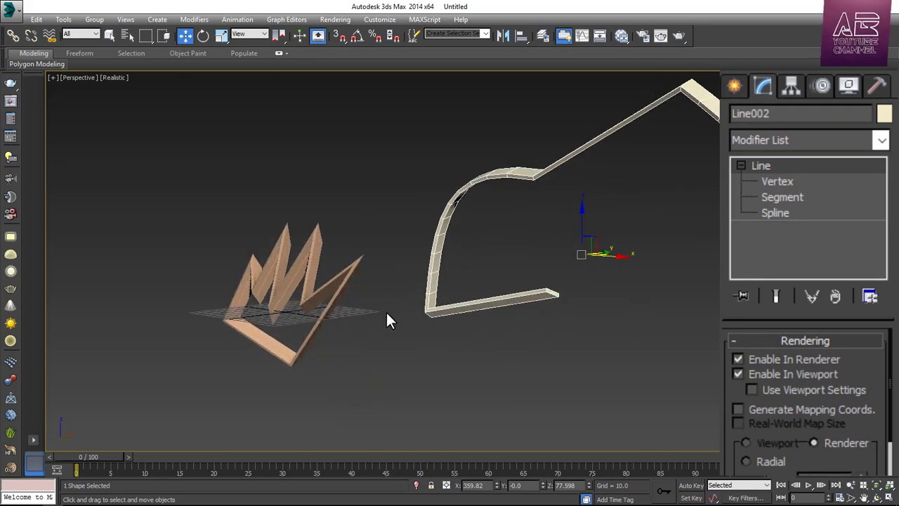
{"action": "middle_click_drag", "start_coordinate": [615, 211], "coordinate": [667, 243], "text": "alt"}
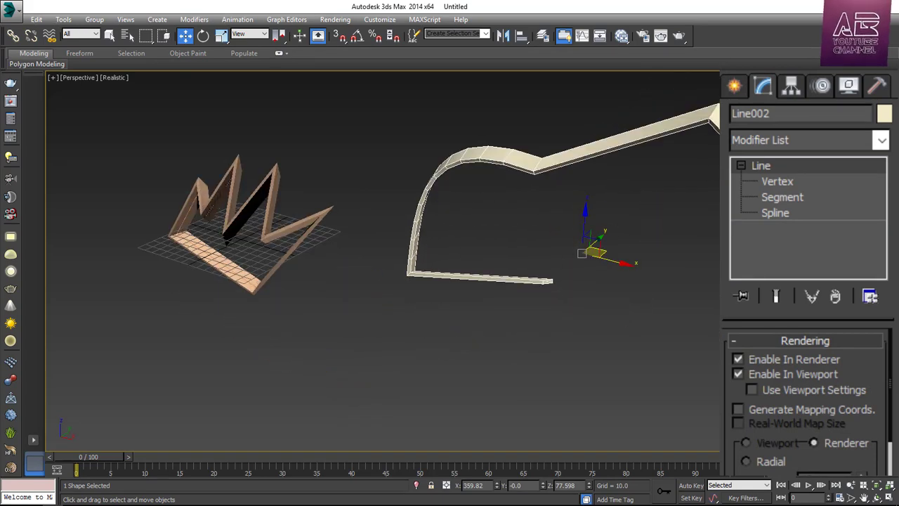
{"action": "middle_click_drag", "start_coordinate": [707, 190], "coordinate": [633, 204]}
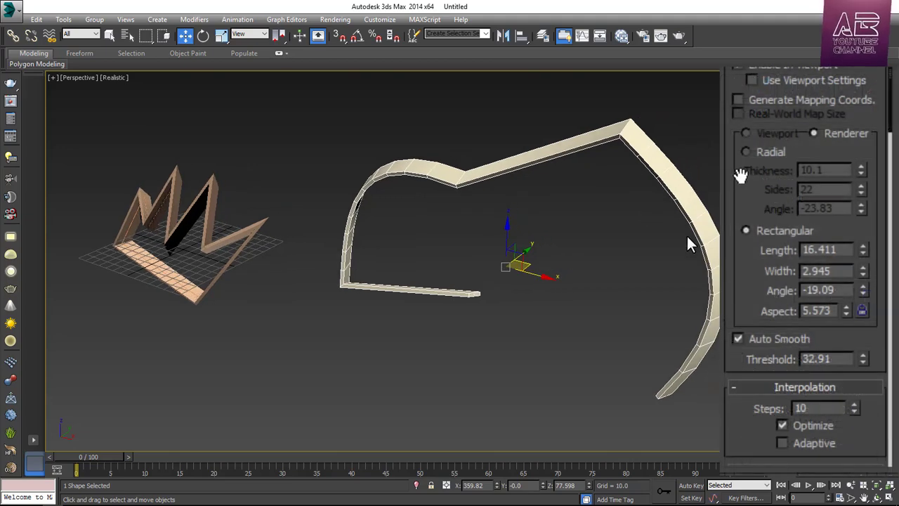
Try the Radial cross-section on the open curve and switch it back to Rectangular
{"action": "left_click", "coordinate": [753, 150]}
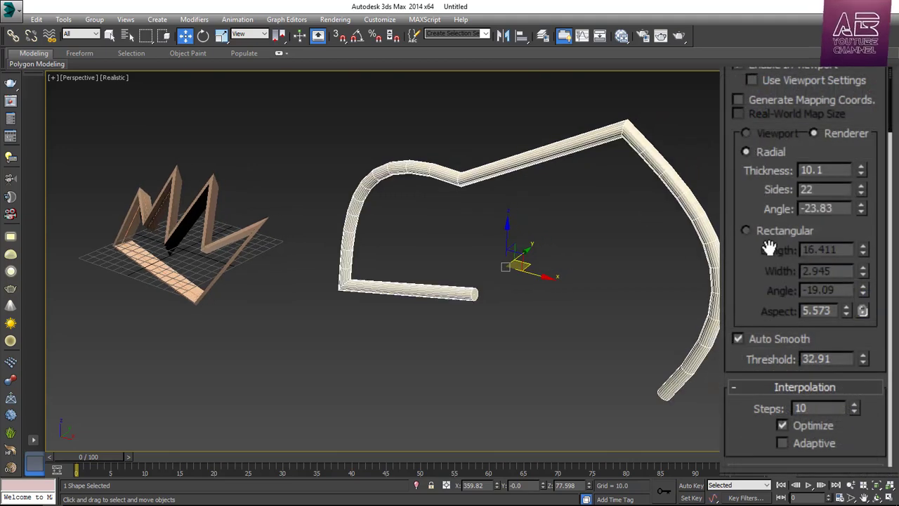
{"action": "left_click", "coordinate": [787, 230]}
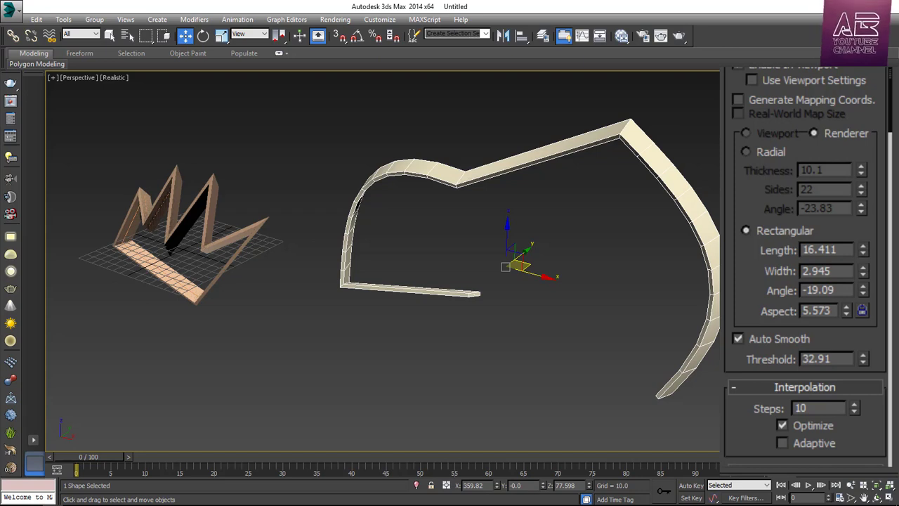
Reduce the open curve's interpolation steps to 0, with its rounded part in close view
{"action": "left_click_drag", "start_coordinate": [727, 274], "coordinate": [774, 69]}
{"action": "middle_click_drag", "start_coordinate": [626, 257], "coordinate": [667, 241], "text": "alt"}
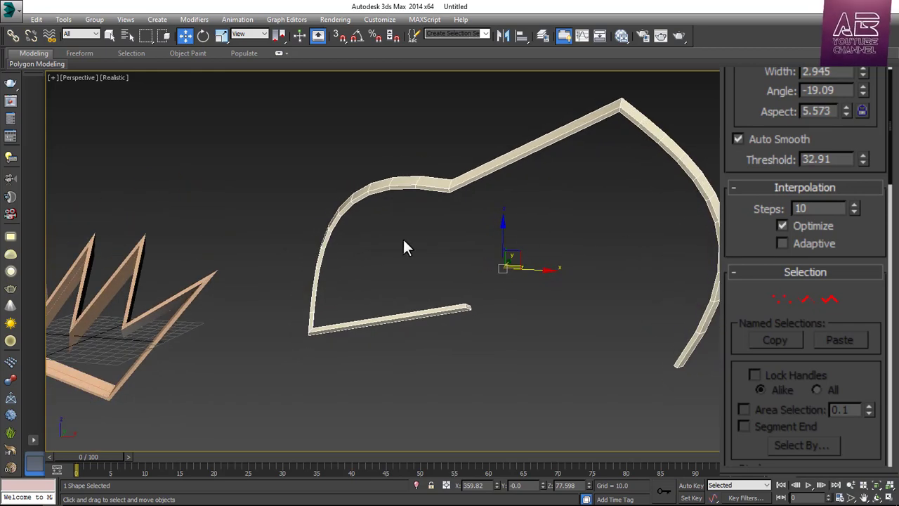
{"action": "middle_click_drag", "start_coordinate": [404, 245], "coordinate": [488, 253]}
{"action": "scroll", "coordinate": [435, 261], "scroll_direction": "up", "scroll_amount": 4}
{"action": "scroll", "coordinate": [436, 261], "scroll_direction": "down", "scroll_amount": 2}
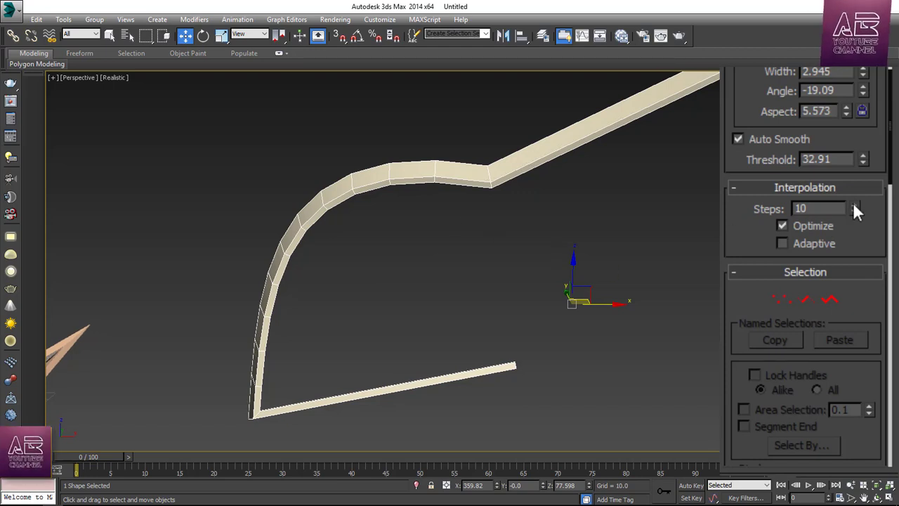
{"action": "left_click_drag", "start_coordinate": [854, 205], "coordinate": [848, 227]}
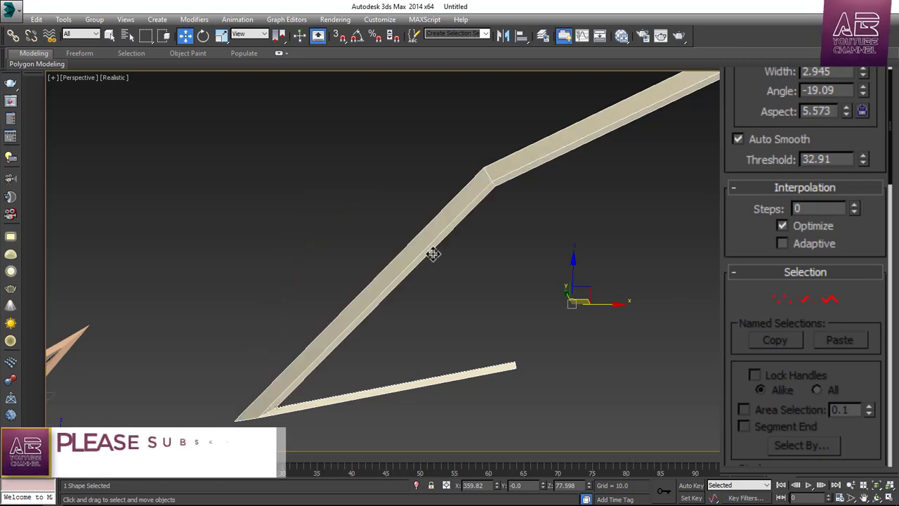
Raise the curve's interpolation steps one at a time up to 11 to compare its smoothness
{"action": "left_click", "coordinate": [855, 205]}
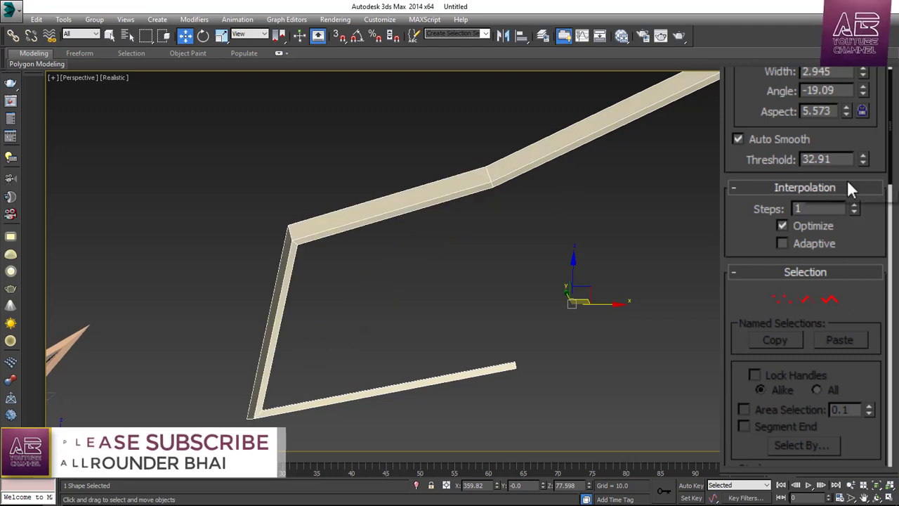
{"action": "left_click", "coordinate": [855, 205]}
{"action": "left_click", "coordinate": [855, 205]}
{"action": "left_click", "coordinate": [855, 205]}
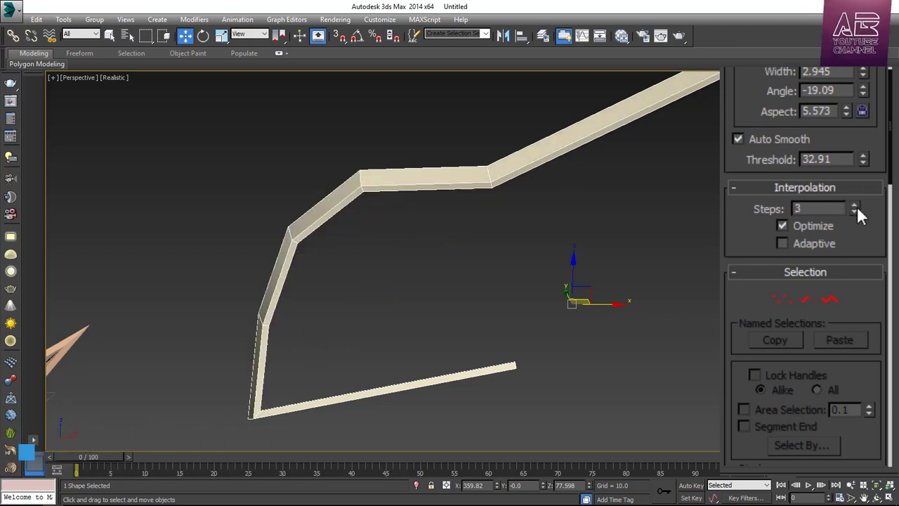
{"action": "left_click", "coordinate": [855, 205]}
{"action": "left_click", "coordinate": [855, 205]}
{"action": "left_click", "coordinate": [855, 206]}
{"action": "left_click", "coordinate": [855, 205]}
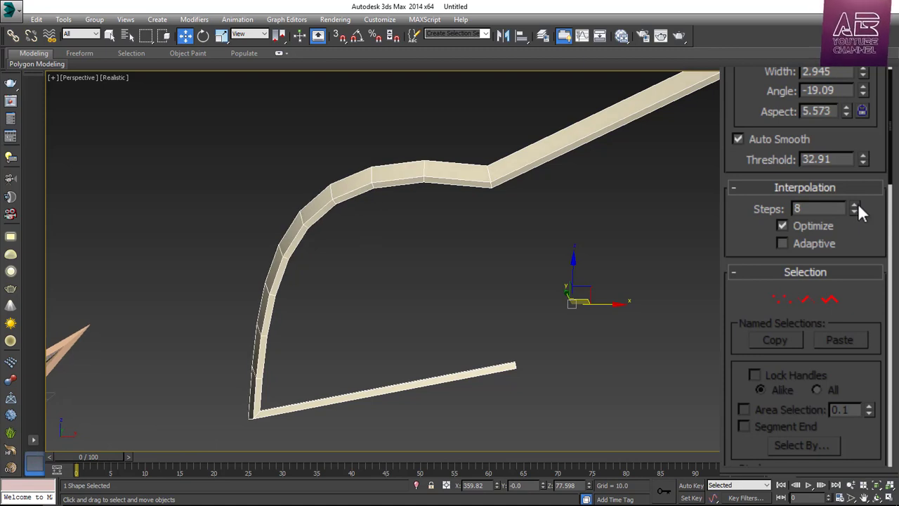
{"action": "left_click", "coordinate": [856, 205]}
{"action": "left_click", "coordinate": [855, 205]}
{"action": "left_click", "coordinate": [855, 205]}
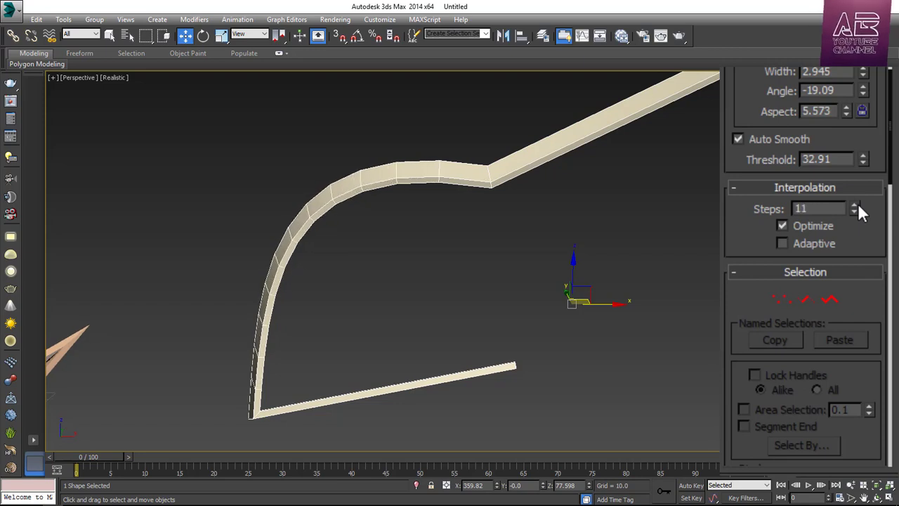
Set the curve's interpolation steps to 20, deselect it and examine the smoothed bends
{"action": "double_click", "coordinate": [819, 208]}
{"action": "type", "text": "20"}
{"action": "key", "text": "Return"}
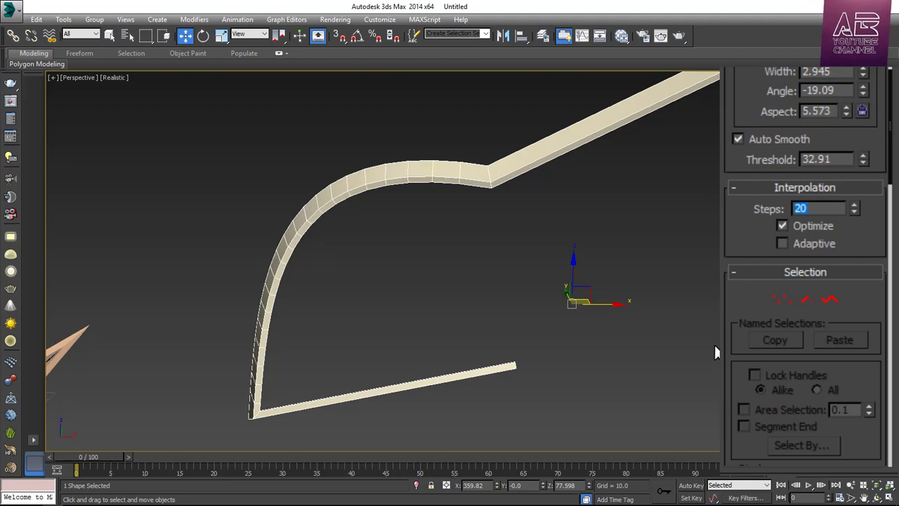
{"action": "left_click", "coordinate": [443, 232]}
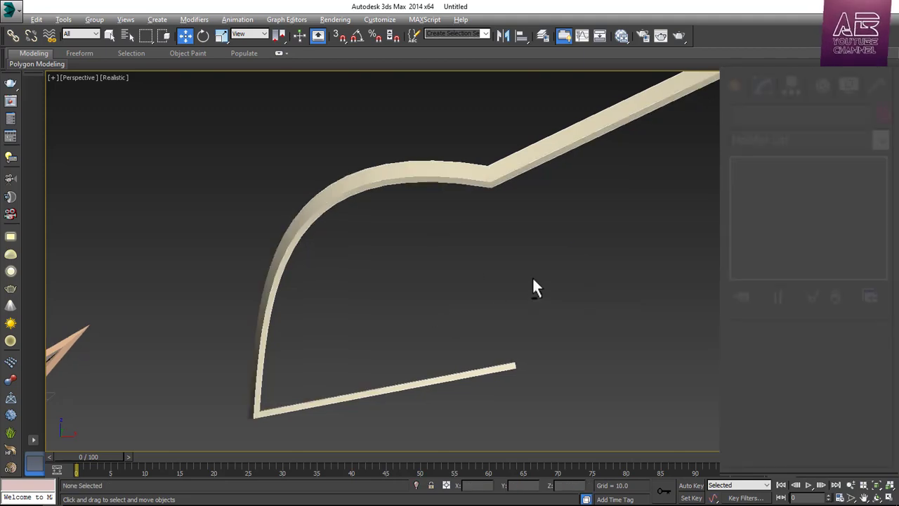
{"action": "middle_click_drag", "start_coordinate": [534, 285], "coordinate": [485, 253], "text": "alt"}
{"action": "scroll", "coordinate": [638, 256], "scroll_direction": "down", "scroll_amount": 6}
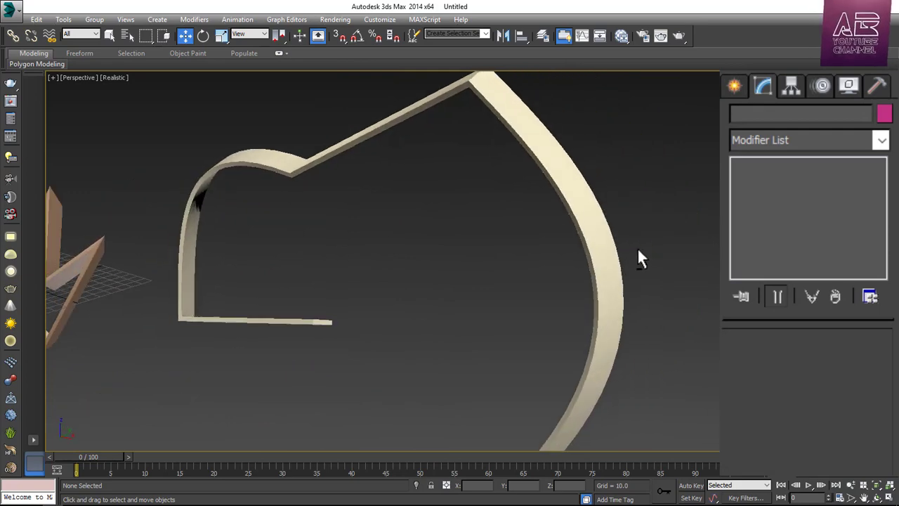
{"action": "middle_click_drag", "start_coordinate": [636, 255], "coordinate": [612, 283], "text": "alt"}
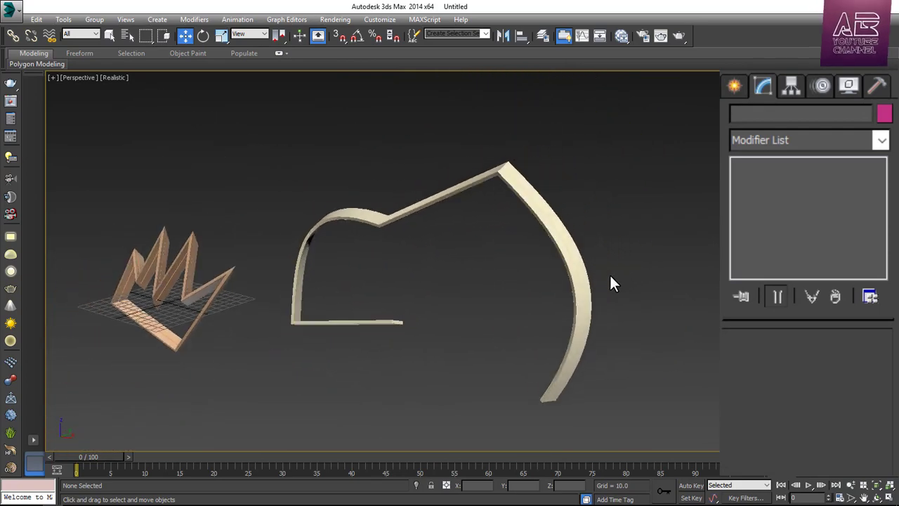
Select the open curve, turn off Optimize to compare the divisions on its straight segments, and turn it back on
{"action": "left_click", "coordinate": [601, 272]}
{"action": "scroll", "coordinate": [751, 411], "scroll_direction": "down", "scroll_amount": 5}
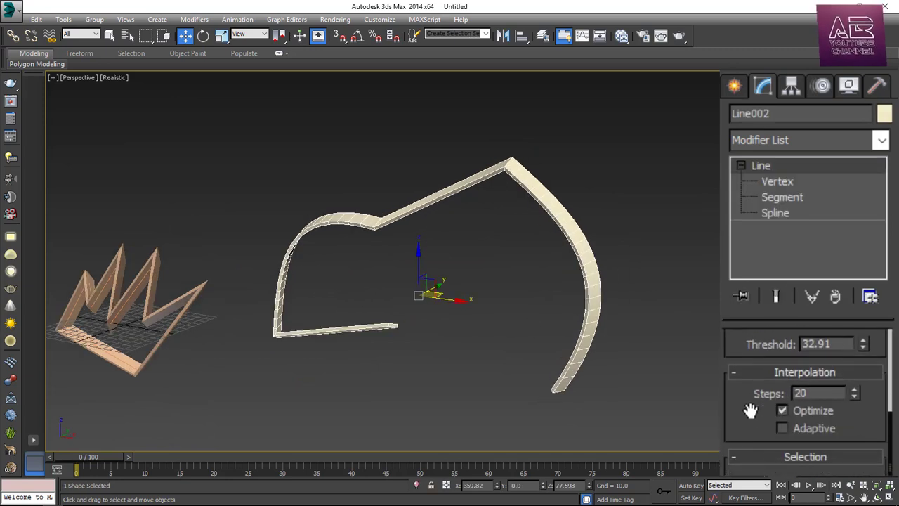
{"action": "left_click", "coordinate": [826, 416]}
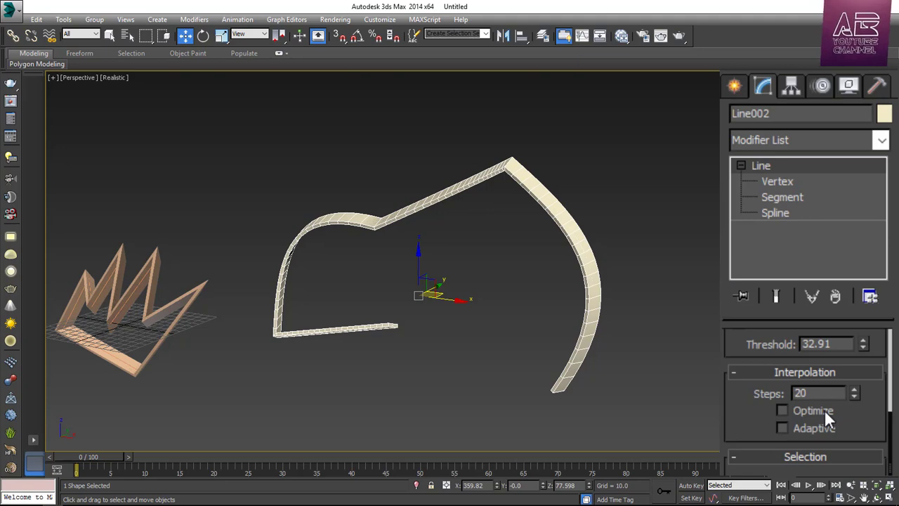
{"action": "middle_click_drag", "start_coordinate": [478, 189], "coordinate": [518, 210], "text": "alt"}
{"action": "scroll", "coordinate": [439, 250], "scroll_direction": "up", "scroll_amount": 2}
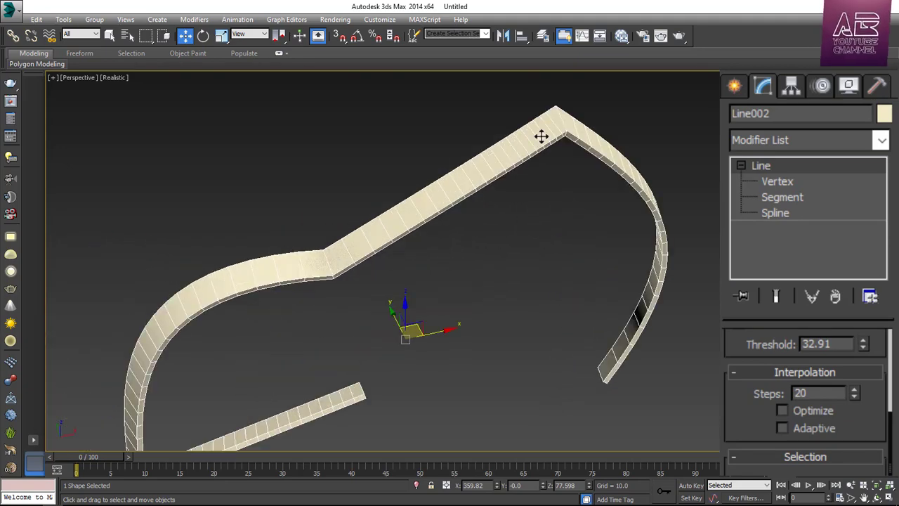
{"action": "left_click", "coordinate": [824, 410]}
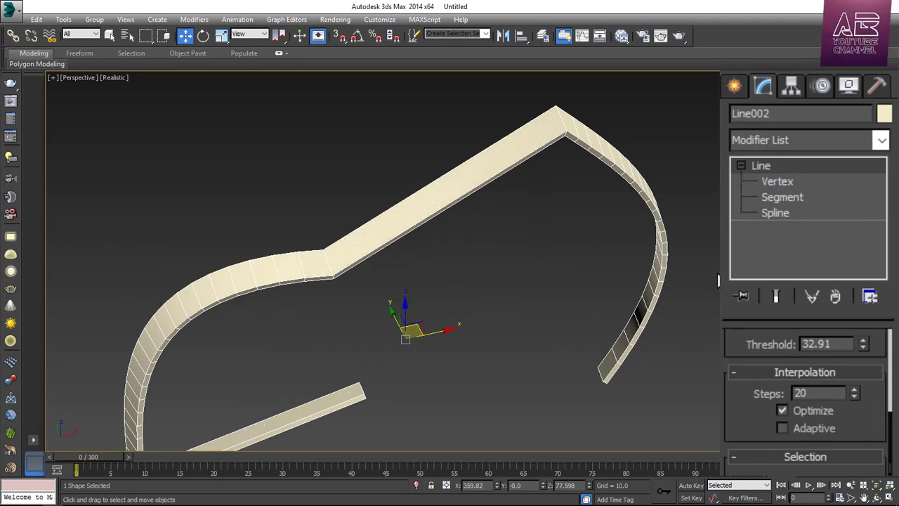
Turn off Optimize, enable Adaptive interpolation for the curve and show its wireframe close up in the maximized Front view
{"action": "mouse_move", "coordinate": [688, 273]}
{"action": "middle_mouse_down", "text": "alt"}
{"action": "mouse_move", "coordinate": [663, 246]}
{"action": "mouse_move", "coordinate": [602, 229]}
{"action": "mouse_move", "coordinate": [649, 235]}
{"action": "mouse_move", "coordinate": [665, 257]}
{"action": "mouse_move", "coordinate": [654, 277]}
{"action": "mouse_move", "coordinate": [682, 277]}
{"action": "mouse_move", "coordinate": [673, 271]}
{"action": "middle_mouse_up", "text": "alt"}
{"action": "left_click", "coordinate": [782, 411]}
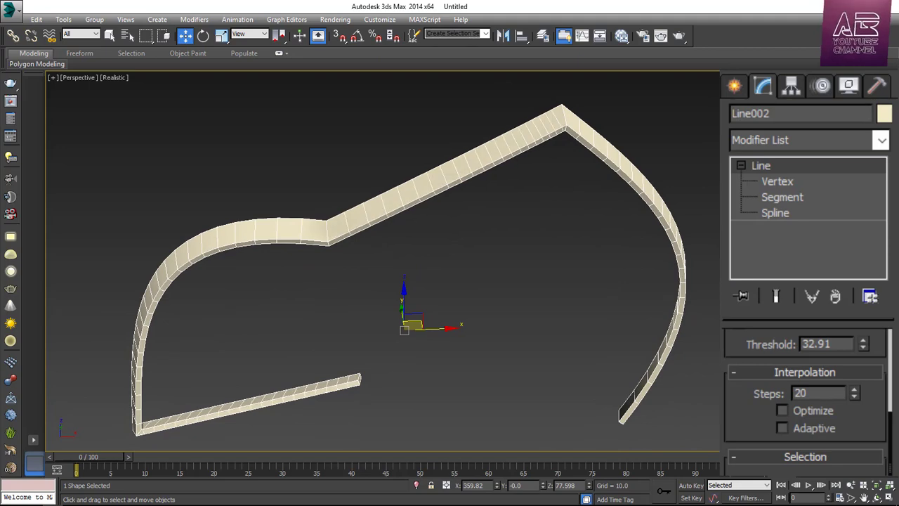
{"action": "left_click", "coordinate": [803, 424]}
{"action": "key", "text": "alt+w"}
{"action": "key", "text": "alt+w"}
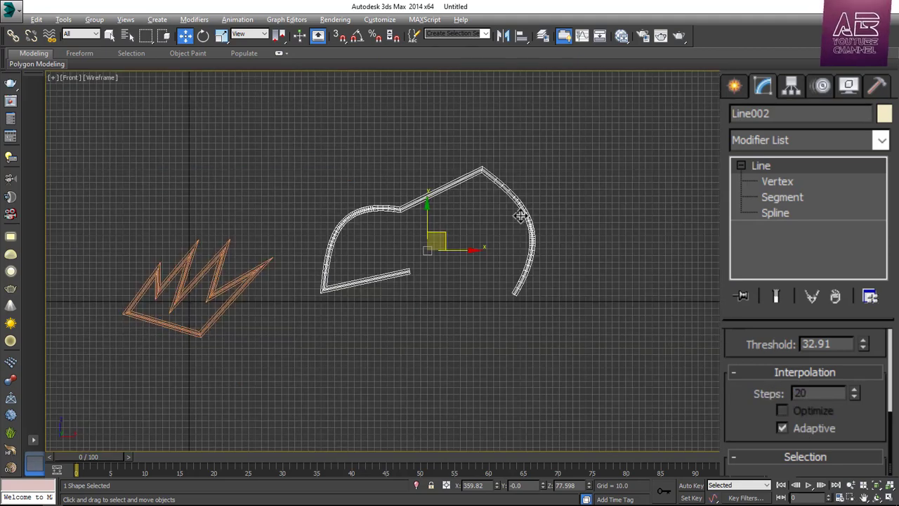
{"action": "scroll", "coordinate": [520, 216], "scroll_direction": "up", "scroll_amount": 5}
{"action": "middle_click_drag", "start_coordinate": [594, 210], "coordinate": [567, 205]}
Compare the curve's divisions with Adaptive off and on, leave Adaptive off and enable Optimize
{"action": "left_click", "coordinate": [783, 428]}
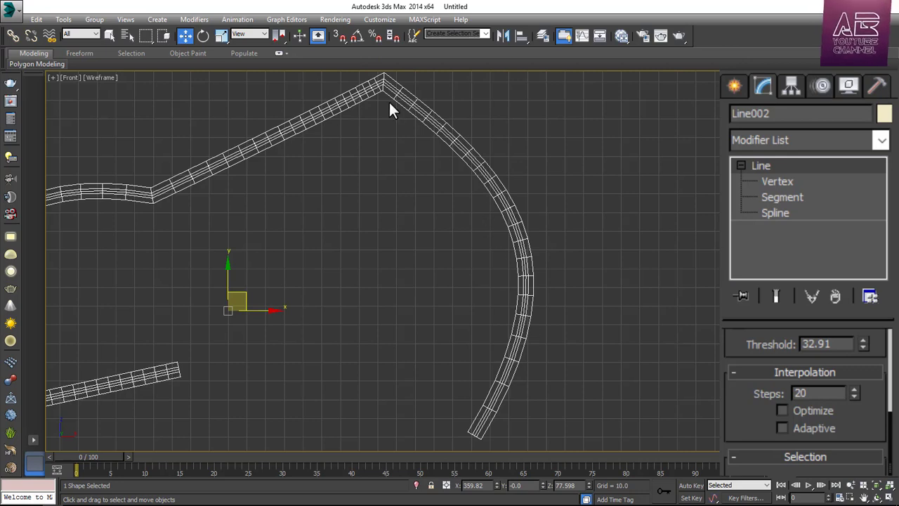
{"action": "left_click", "coordinate": [801, 429]}
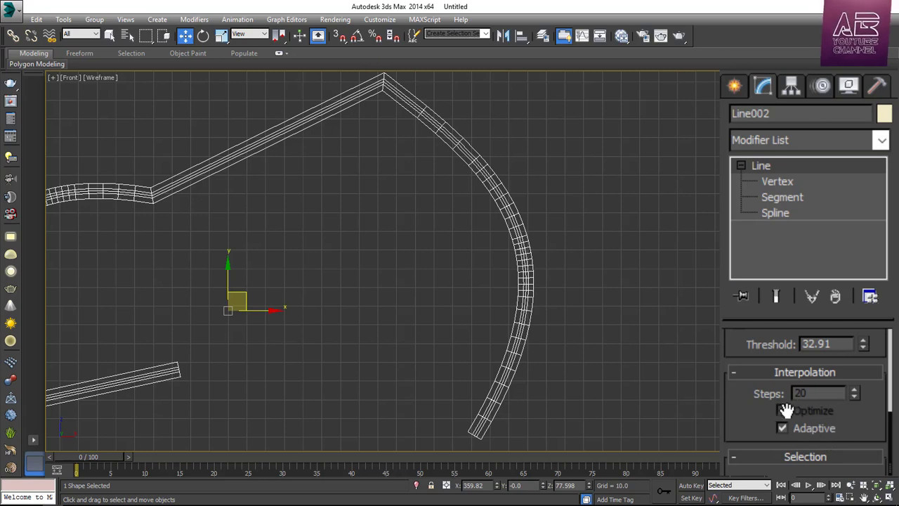
{"action": "left_click", "coordinate": [785, 426]}
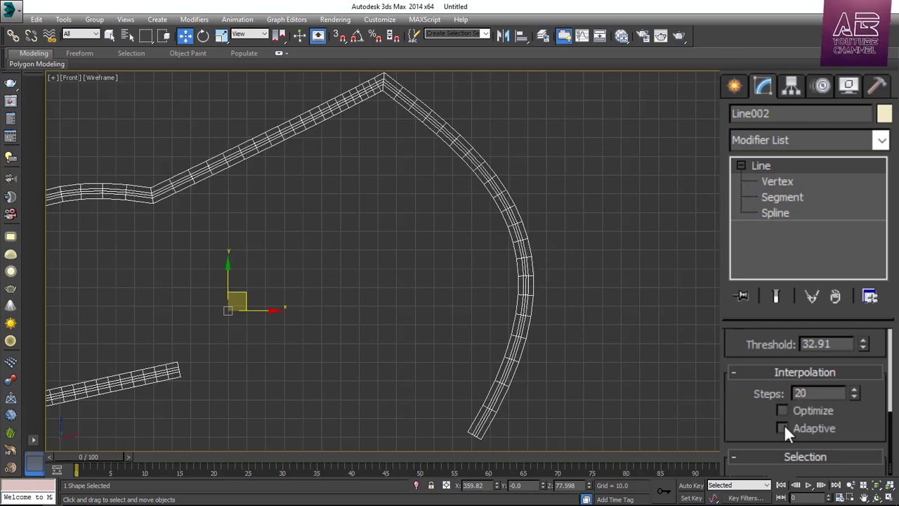
{"action": "left_click", "coordinate": [782, 410]}
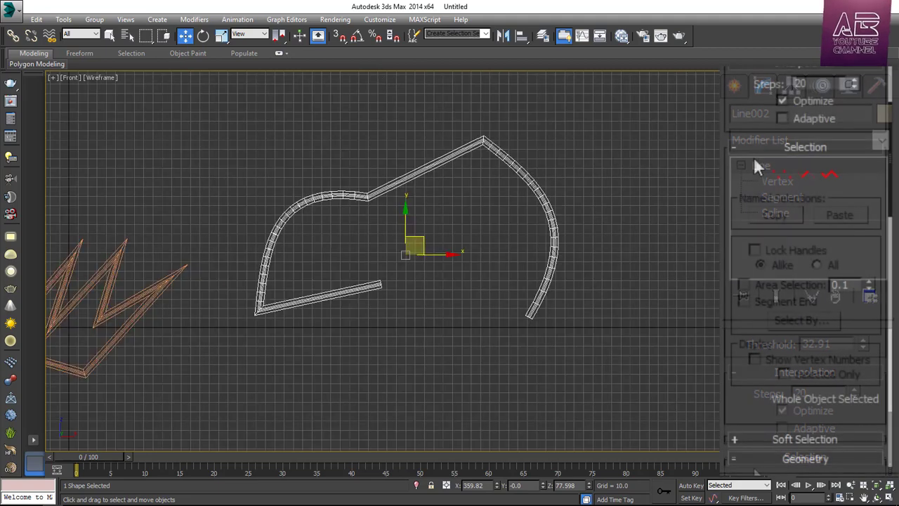
Look through the line's Selection and Geometry parameters, and return to the spline creation tools
{"action": "left_click_drag", "start_coordinate": [747, 157], "coordinate": [744, 0]}
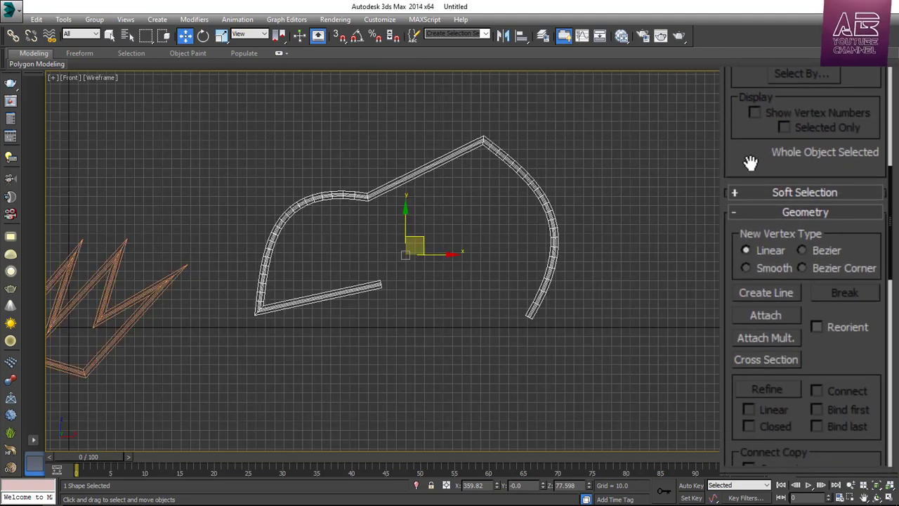
{"action": "left_click_drag", "start_coordinate": [751, 163], "coordinate": [752, 0]}
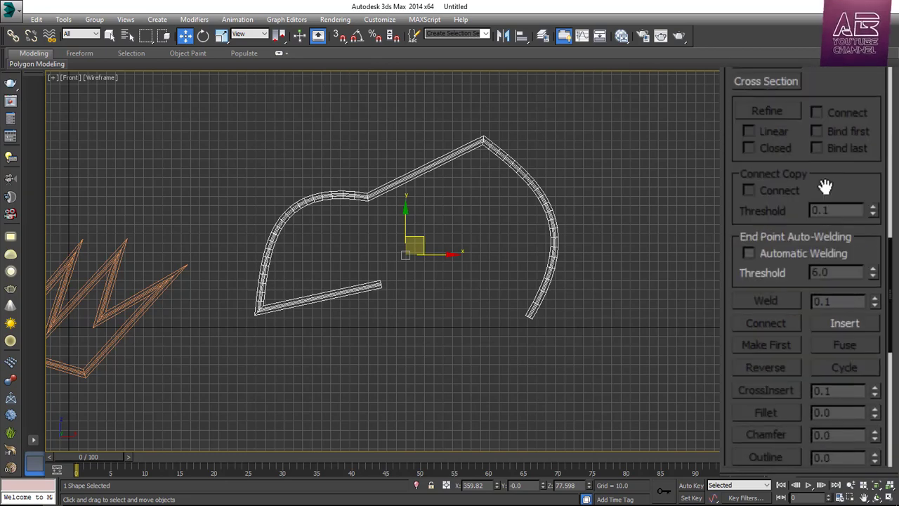
{"action": "left_click_drag", "start_coordinate": [832, 172], "coordinate": [830, 357]}
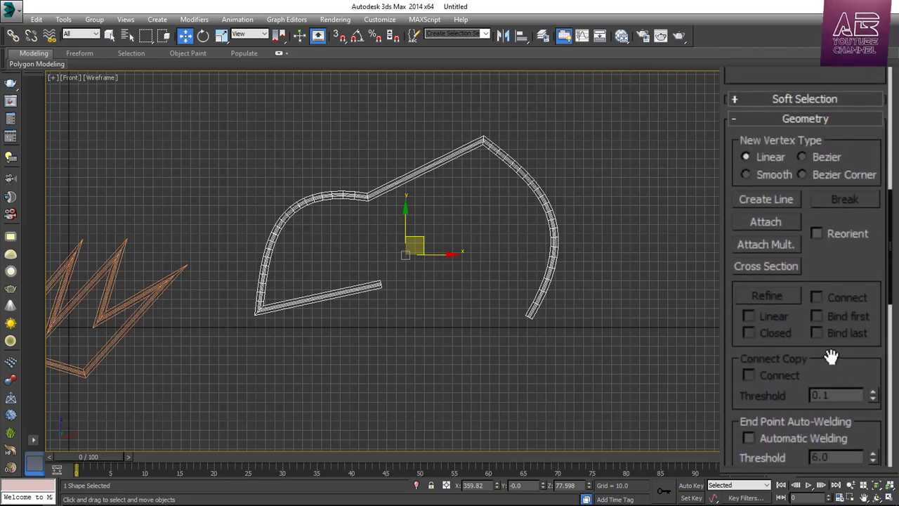
{"action": "left_click_drag", "start_coordinate": [752, 77], "coordinate": [749, 192]}
{"action": "left_click_drag", "start_coordinate": [750, 84], "coordinate": [750, 276]}
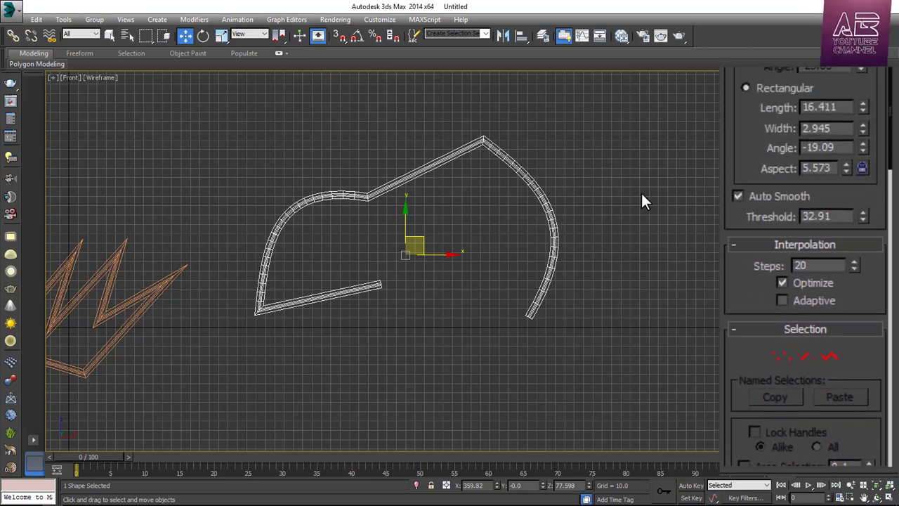
{"action": "left_click", "coordinate": [806, 78]}
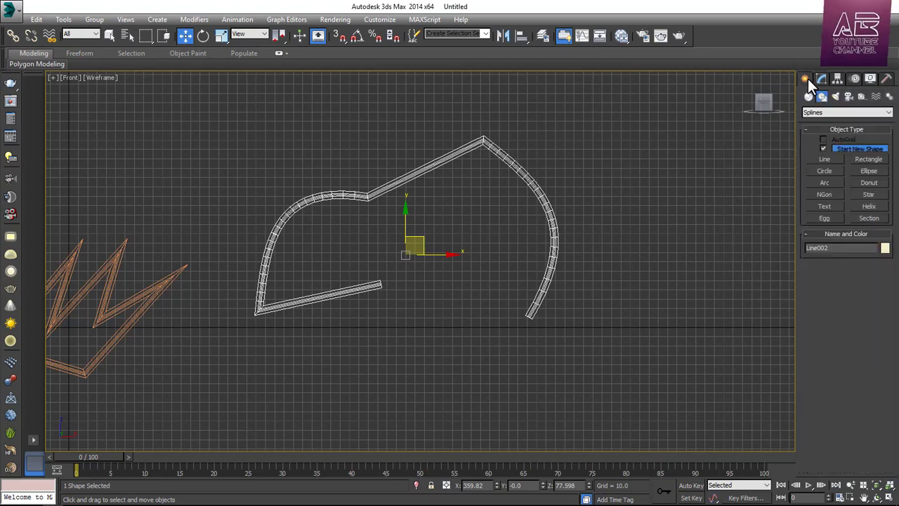
Delete both existing line shapes and restore the four-viewport layout
{"action": "scroll", "coordinate": [643, 243], "scroll_direction": "down", "scroll_amount": 3}
{"action": "left_click_drag", "start_coordinate": [703, 167], "coordinate": [211, 387]}
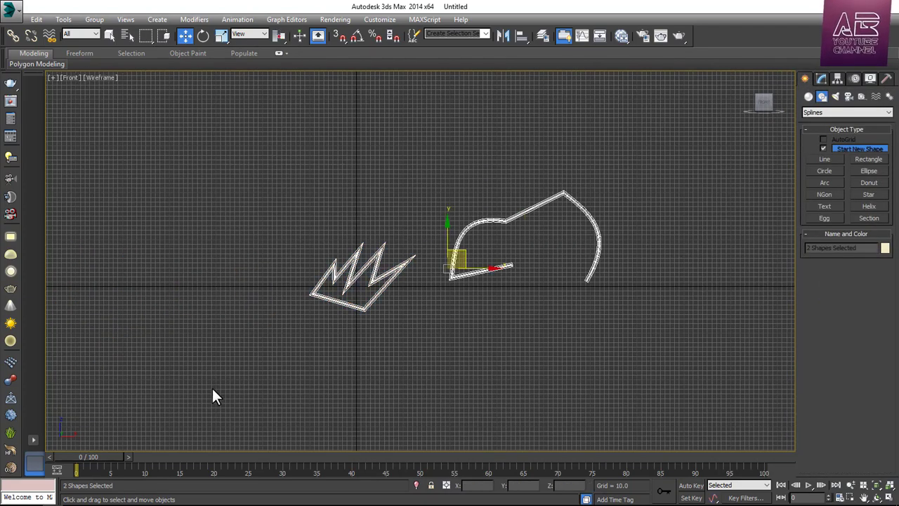
{"action": "key", "text": "Delete"}
{"action": "key", "text": "alt+w"}
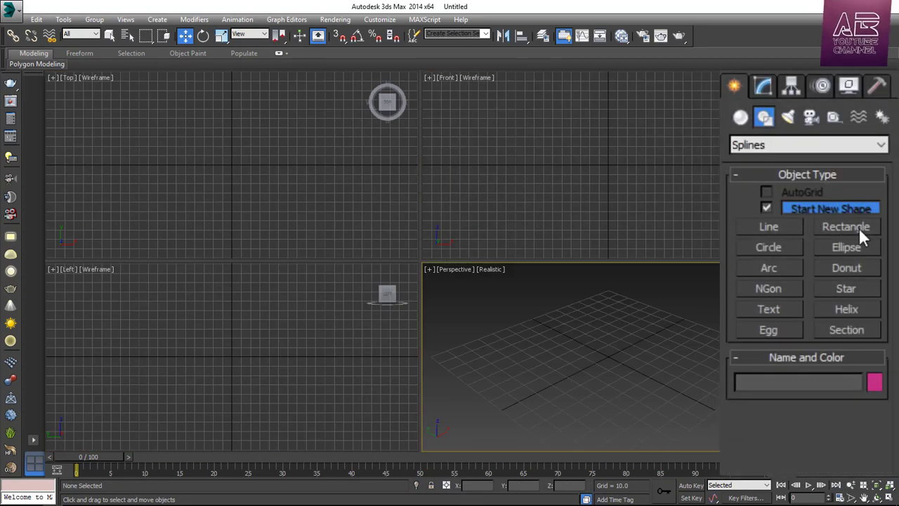
Draw a rectangle about 102 long and 140 wide in the Front view, and disable its rendering in renderer and viewport
{"action": "left_click", "coordinate": [859, 228]}
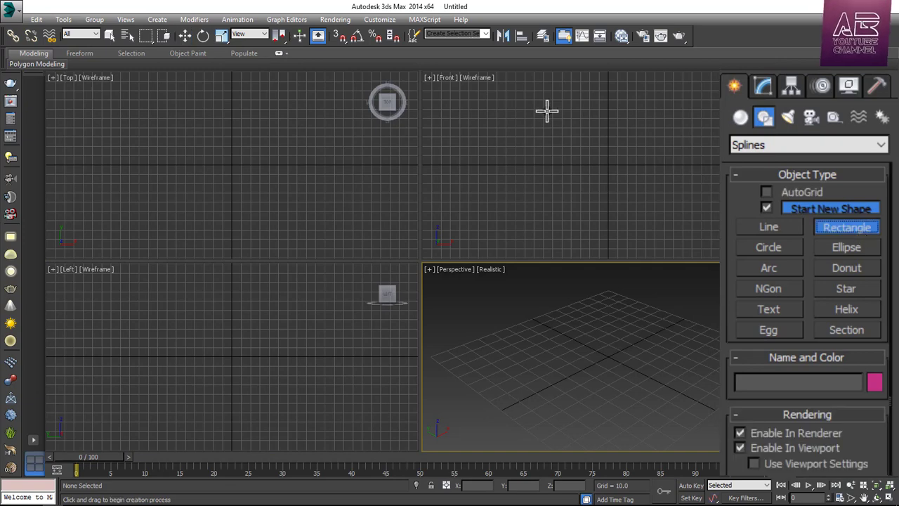
{"action": "left_click_drag", "start_coordinate": [546, 110], "coordinate": [680, 207]}
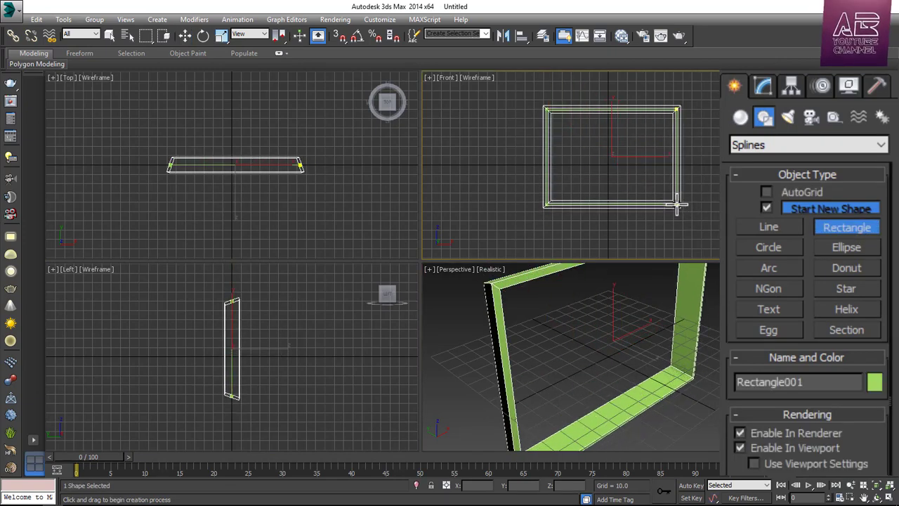
{"action": "left_click", "coordinate": [780, 434]}
{"action": "left_click", "coordinate": [772, 448]}
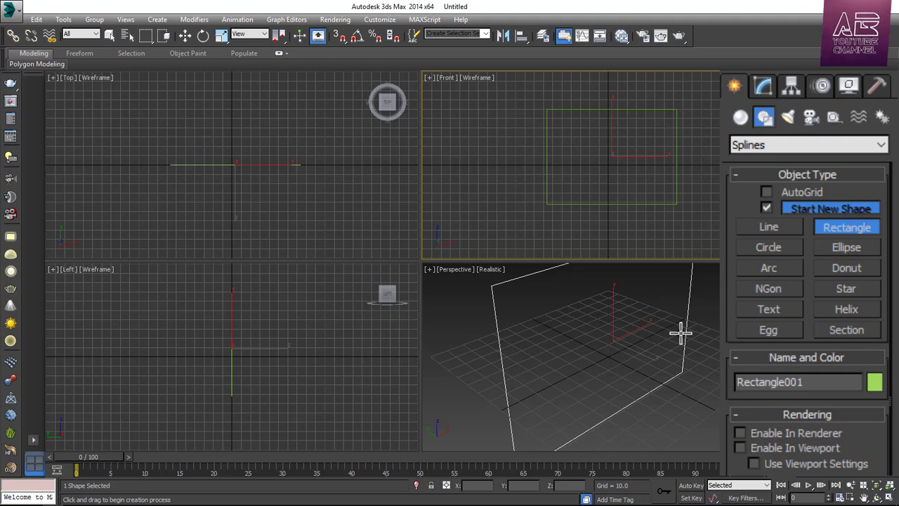
Resize the rectangle to about 95 long and 134 wide, and adjust its corner radius in the maximized Perspective view
{"action": "scroll", "coordinate": [797, 321], "scroll_direction": "down", "scroll_amount": 5}
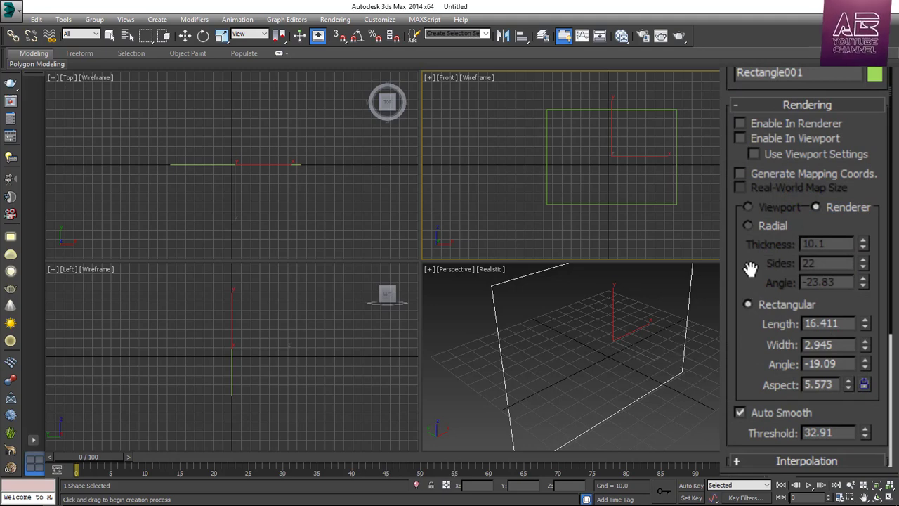
{"action": "left_click_drag", "start_coordinate": [750, 269], "coordinate": [723, 102]}
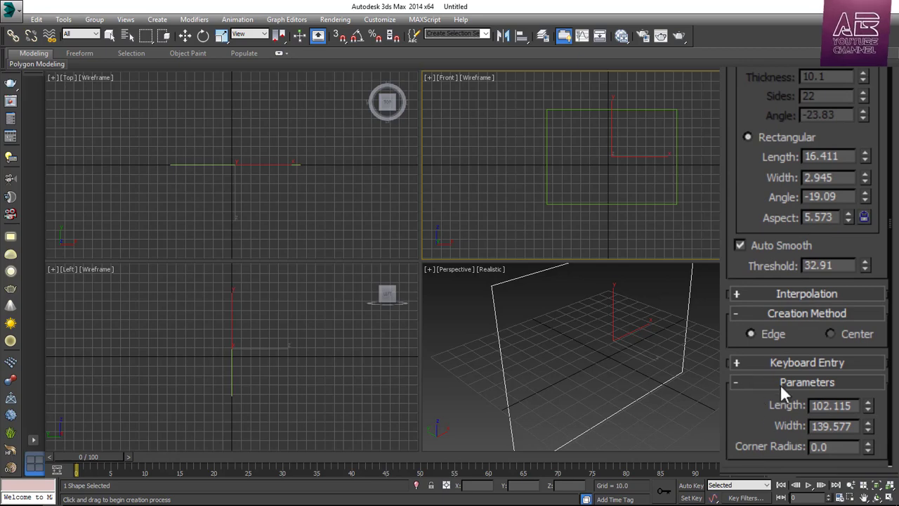
{"action": "left_click_drag", "start_coordinate": [870, 411], "coordinate": [855, 434]}
{"action": "right_click", "coordinate": [647, 298]}
{"action": "key", "text": "alt+w"}
{"action": "scroll", "coordinate": [626, 321], "scroll_direction": "down", "scroll_amount": 3}
{"action": "middle_click_drag", "start_coordinate": [600, 285], "coordinate": [716, 295]}
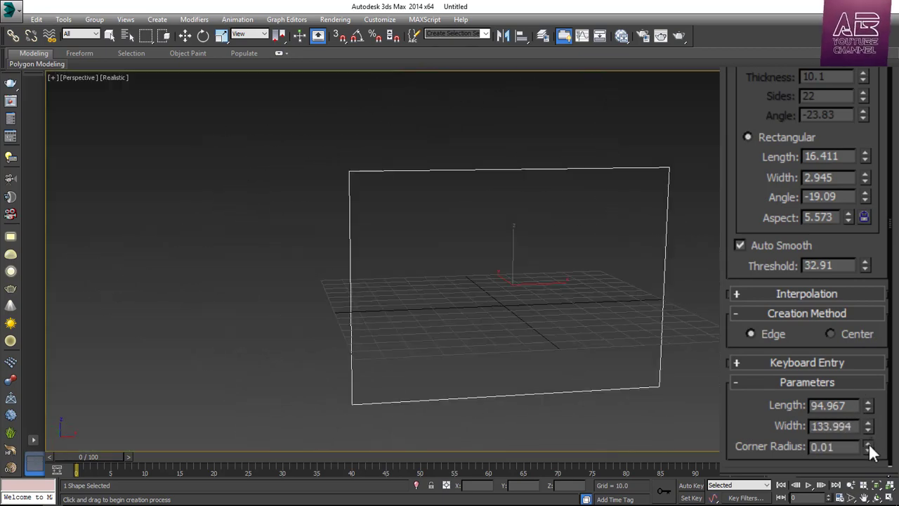
{"action": "left_click_drag", "start_coordinate": [868, 447], "coordinate": [373, 232]}
{"action": "middle_click_drag", "start_coordinate": [372, 232], "coordinate": [463, 247], "text": "alt"}
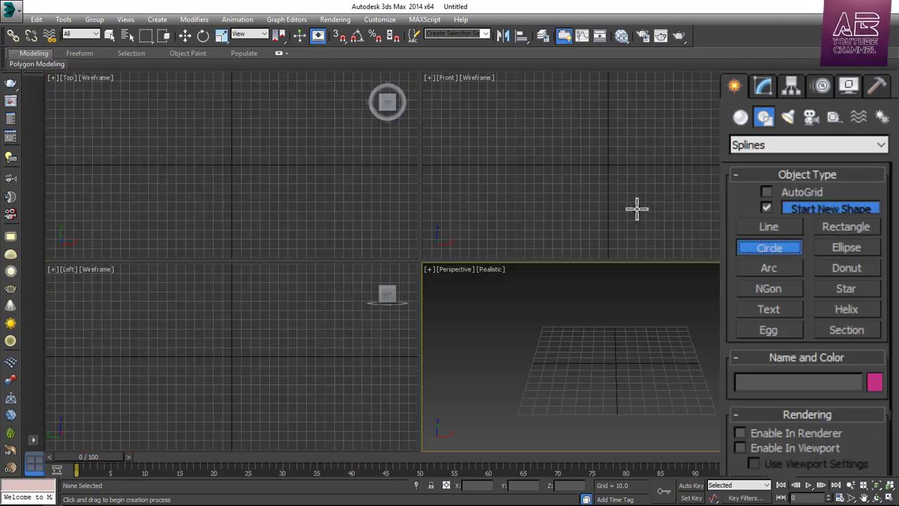
Draw a circle of radius about 49 in the Front view and enlarge its radius to 63.251
{"action": "left_click_drag", "start_coordinate": [604, 161], "coordinate": [649, 149]}
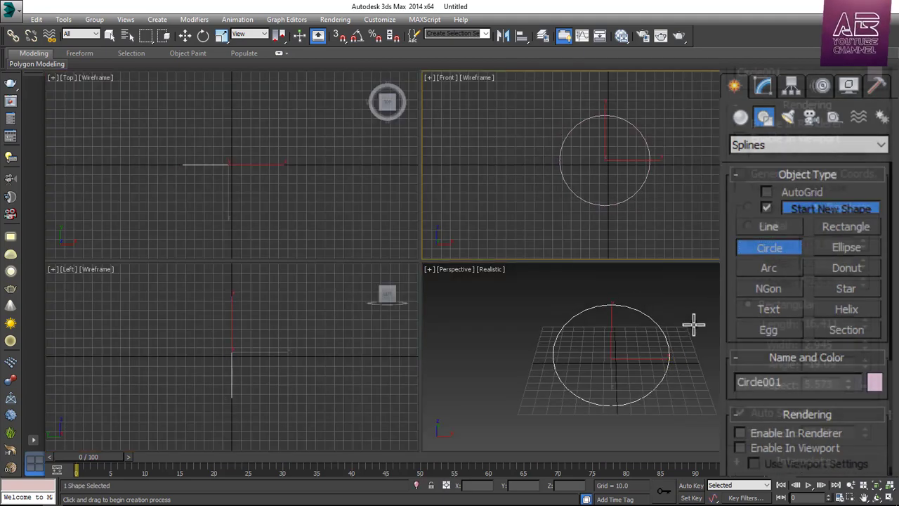
{"action": "scroll", "coordinate": [724, 288], "scroll_direction": "down", "scroll_amount": 5}
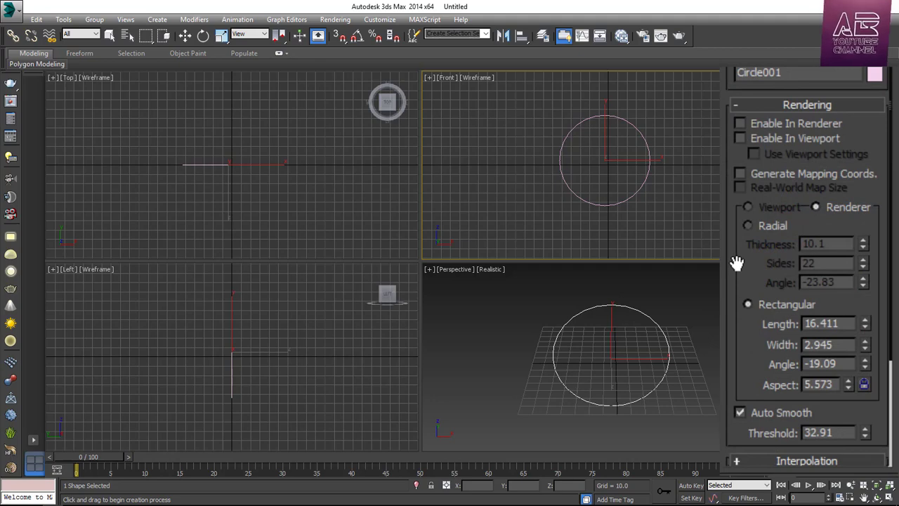
{"action": "scroll", "coordinate": [736, 263], "scroll_direction": "down", "scroll_amount": 6}
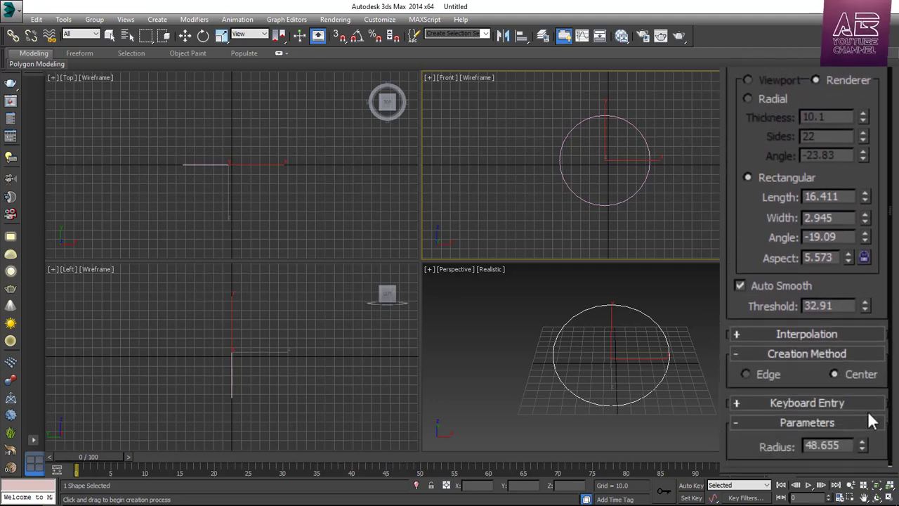
{"action": "left_click_drag", "start_coordinate": [863, 445], "coordinate": [891, 421]}
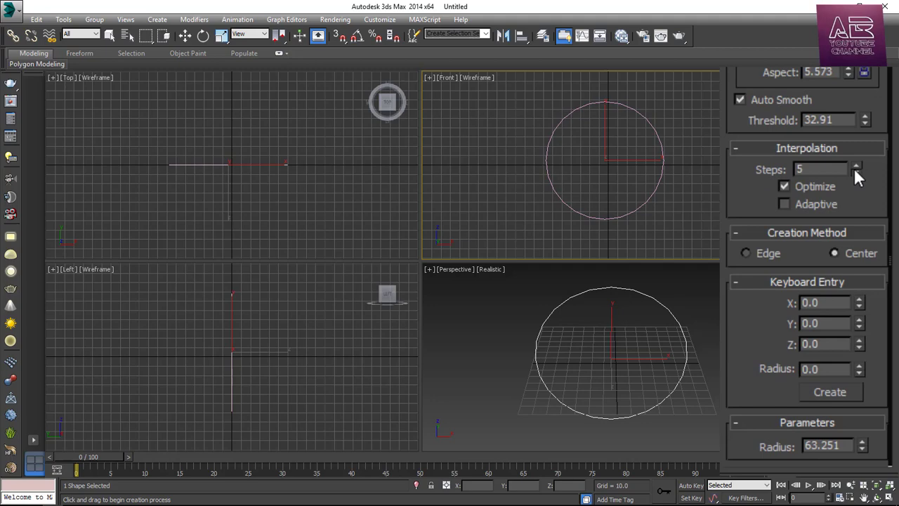
Compare the circle's interpolation at 0 and 10 steps, and delete the circle
{"action": "left_click_drag", "start_coordinate": [856, 172], "coordinate": [856, 270]}
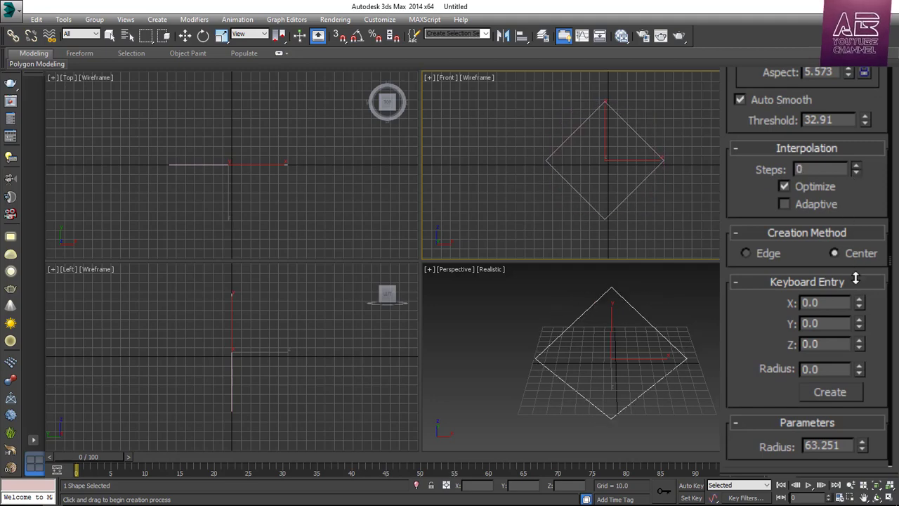
{"action": "left_click_drag", "start_coordinate": [849, 262], "coordinate": [864, 125]}
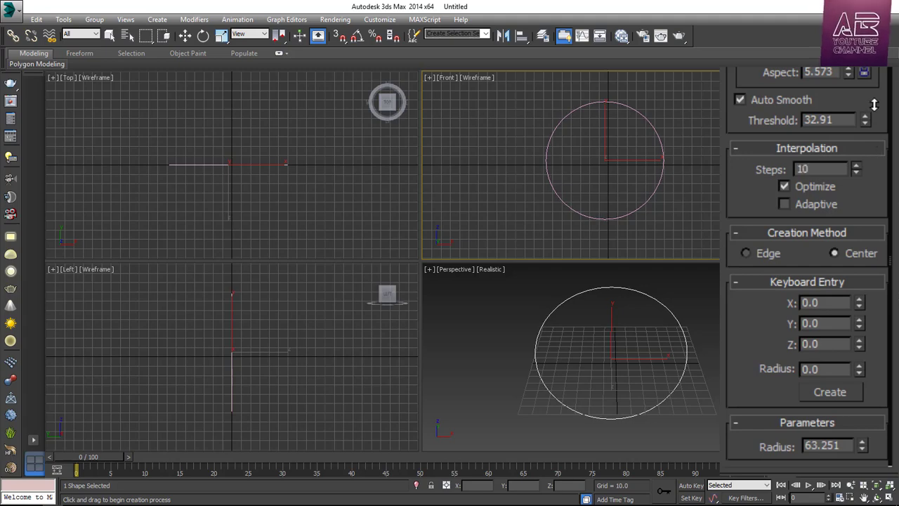
{"action": "mouse_move", "coordinate": [639, 349]}
{"action": "middle_mouse_down", "text": "alt"}
{"action": "mouse_move", "coordinate": [674, 347]}
{"action": "mouse_move", "coordinate": [639, 347]}
{"action": "middle_mouse_up", "text": "alt"}
{"action": "key", "text": "Delete"}
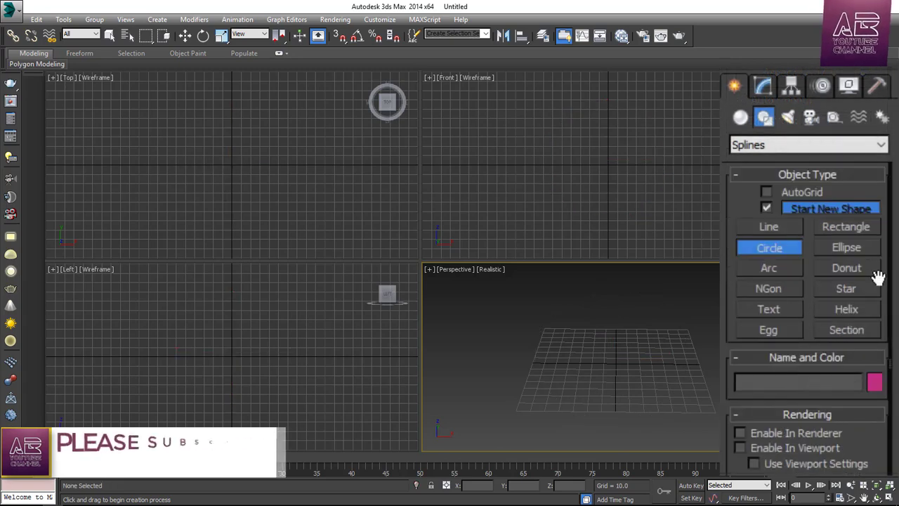
Draw an ellipse about 80 long and 134 wide in the Front view and adjust its length
{"action": "left_click", "coordinate": [848, 246]}
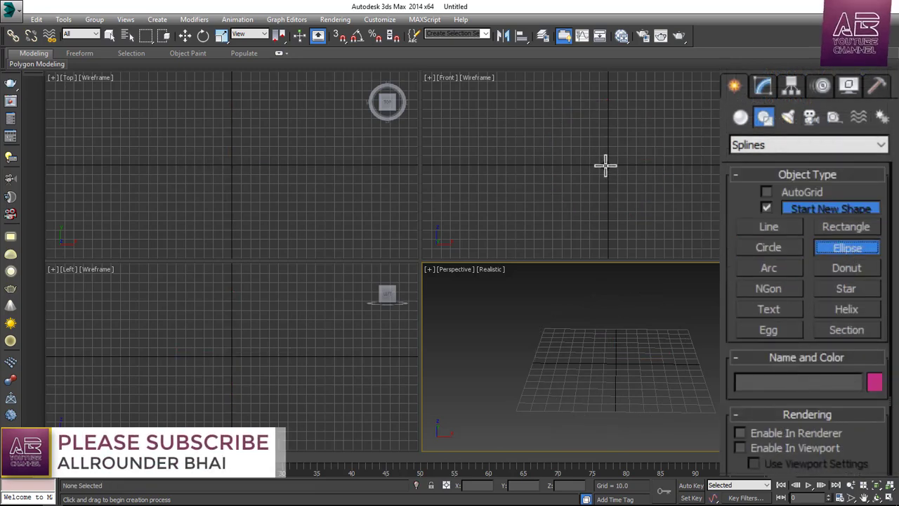
{"action": "left_click_drag", "start_coordinate": [605, 165], "coordinate": [728, 91]}
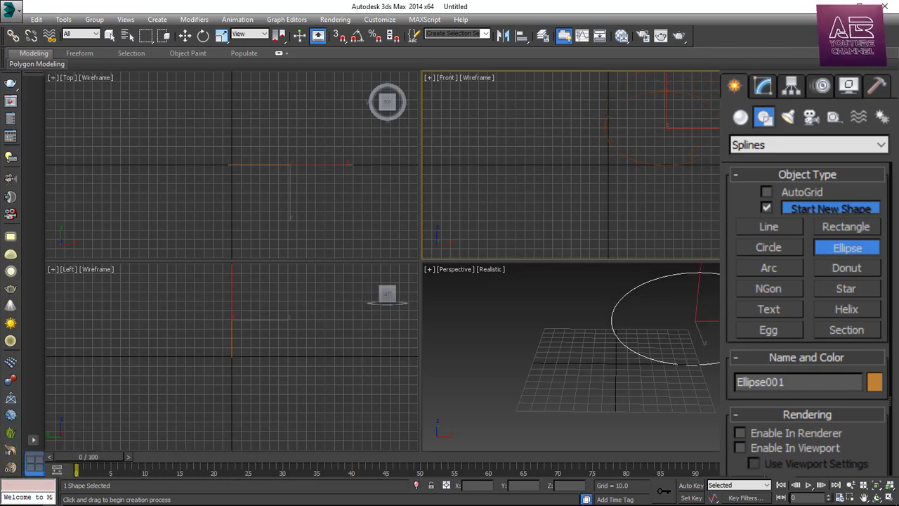
{"action": "left_click_drag", "start_coordinate": [761, 333], "coordinate": [782, 98]}
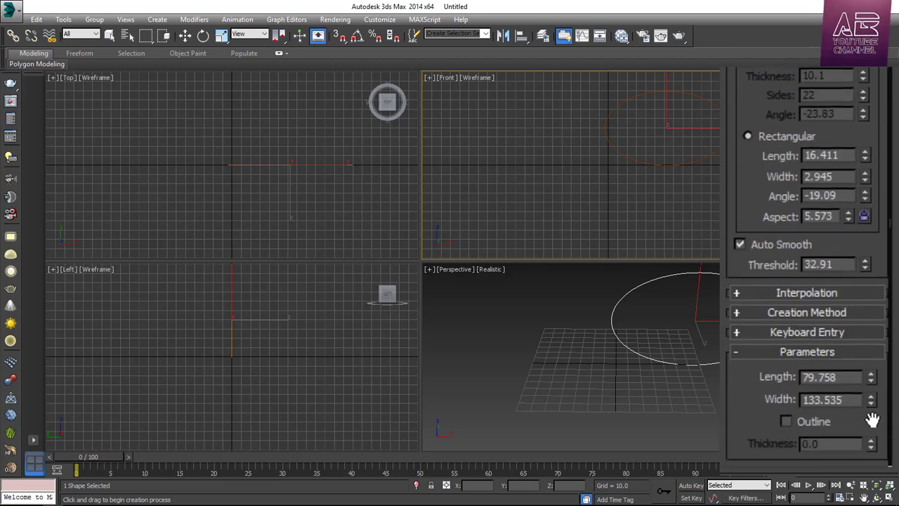
{"action": "left_click_drag", "start_coordinate": [871, 376], "coordinate": [892, 314]}
{"action": "middle_click_drag", "start_coordinate": [689, 355], "coordinate": [630, 385]}
{"action": "middle_click_drag", "start_coordinate": [716, 201], "coordinate": [715, 198]}
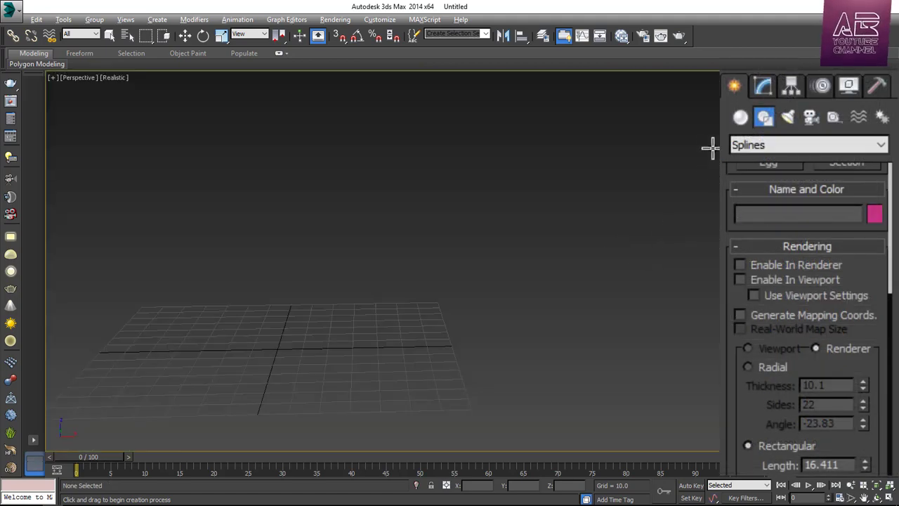
Draw an open arc with a radius of about 90 in the maximized Front view
{"action": "key", "text": "f"}
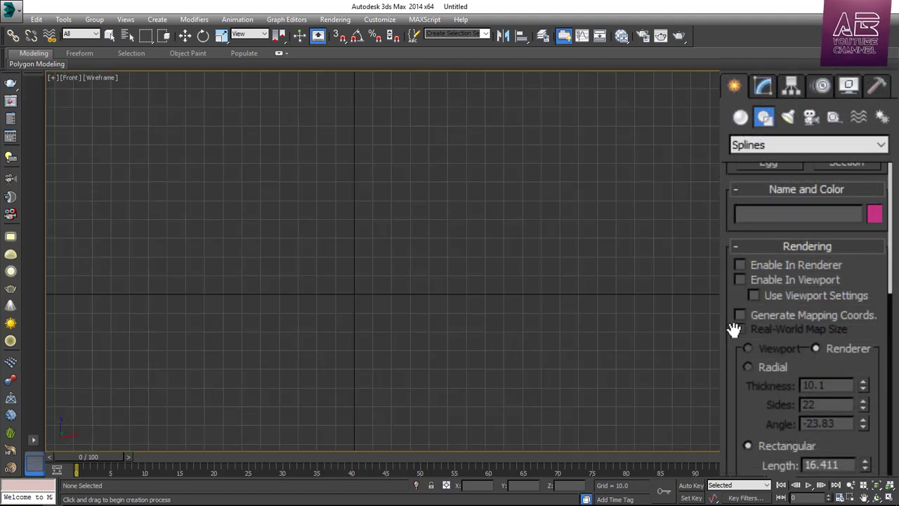
{"action": "left_click_drag", "start_coordinate": [733, 329], "coordinate": [734, 497]}
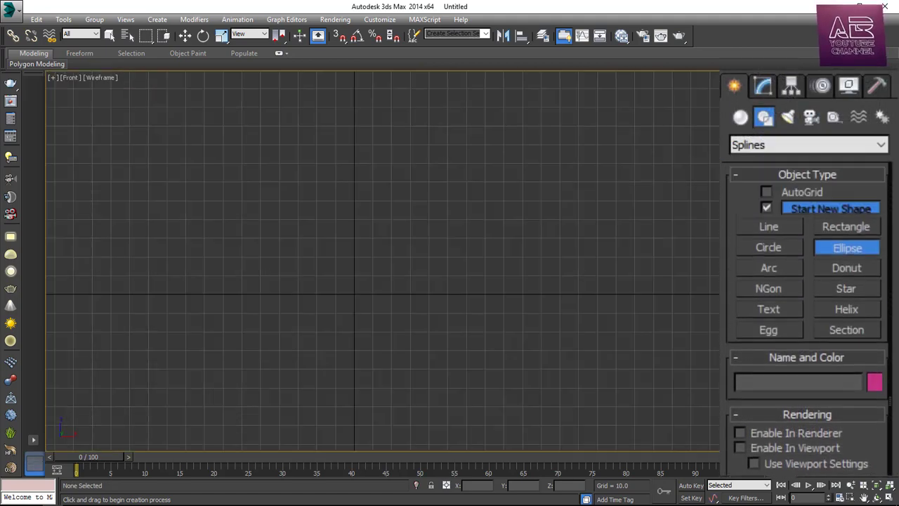
{"action": "left_click", "coordinate": [772, 268]}
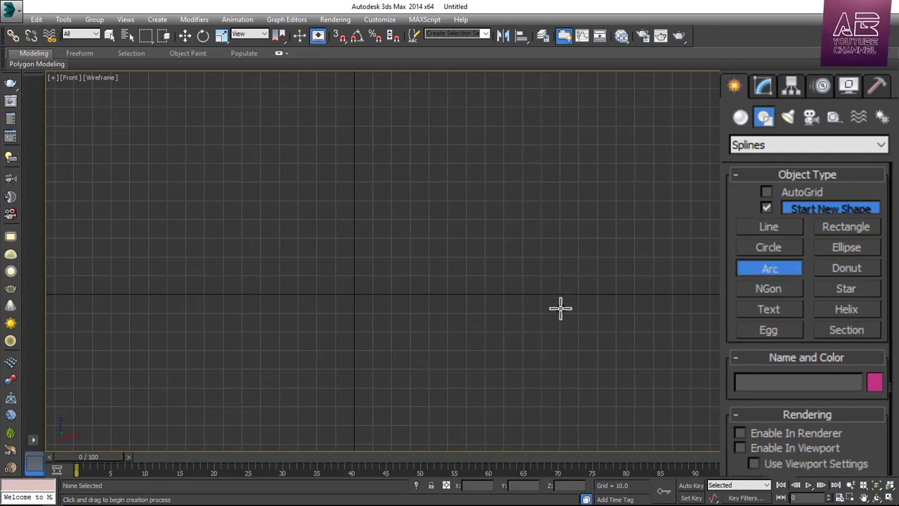
{"action": "left_click_drag", "start_coordinate": [376, 262], "coordinate": [544, 330]}
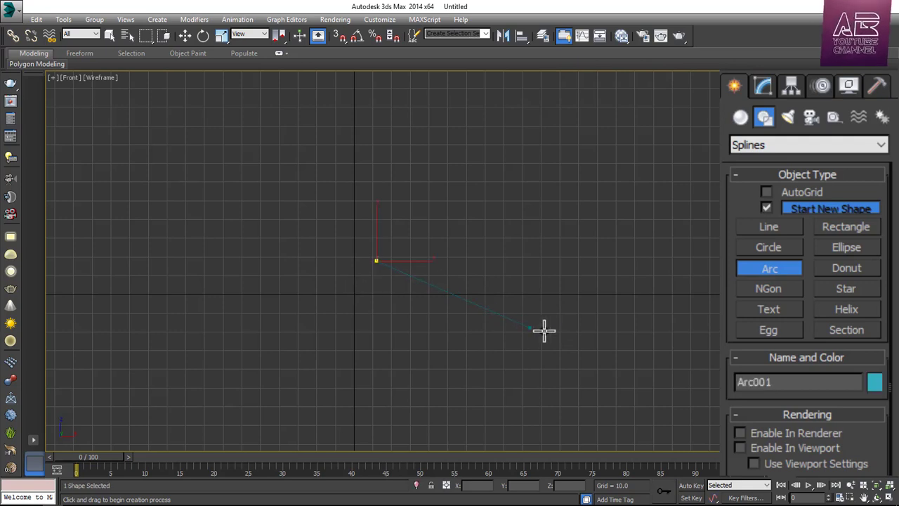
{"action": "left_click_drag", "start_coordinate": [706, 284], "coordinate": [632, 265]}
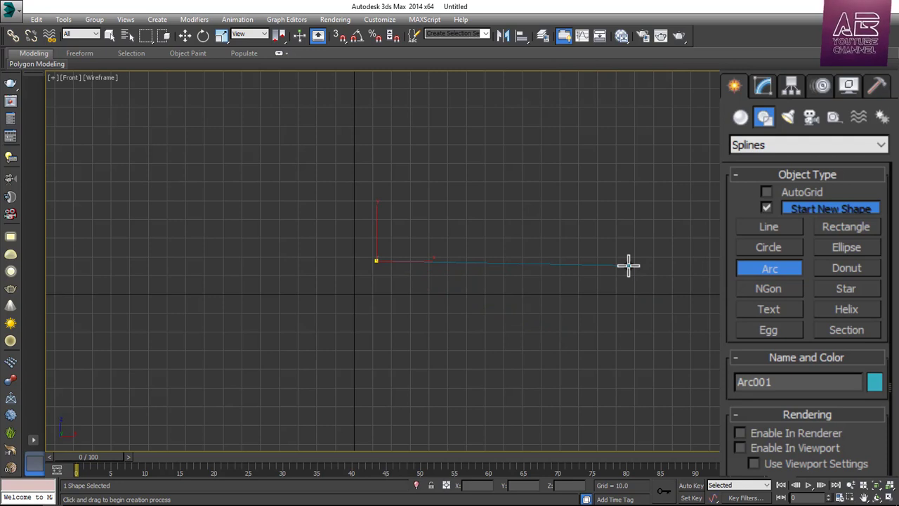
{"action": "left_click_drag", "start_coordinate": [629, 265], "coordinate": [629, 265]}
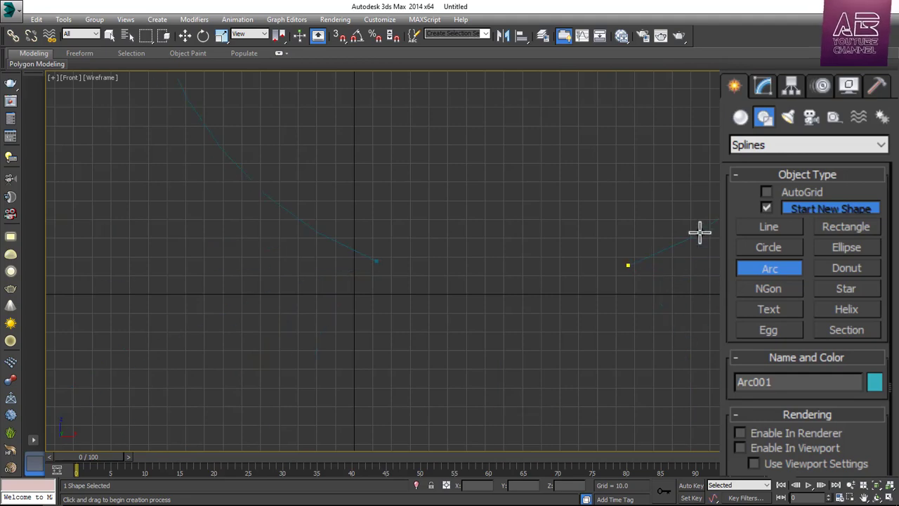
{"action": "left_click", "coordinate": [662, 324]}
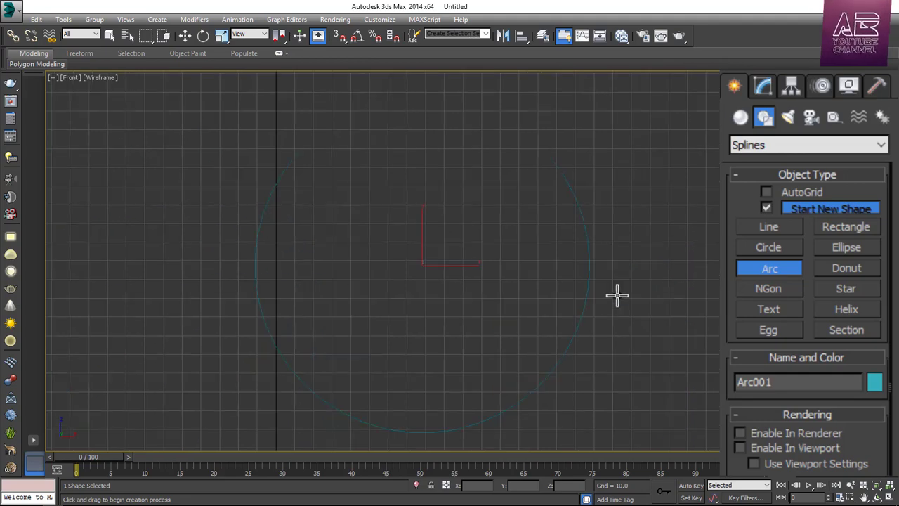
{"action": "right_click", "coordinate": [618, 296]}
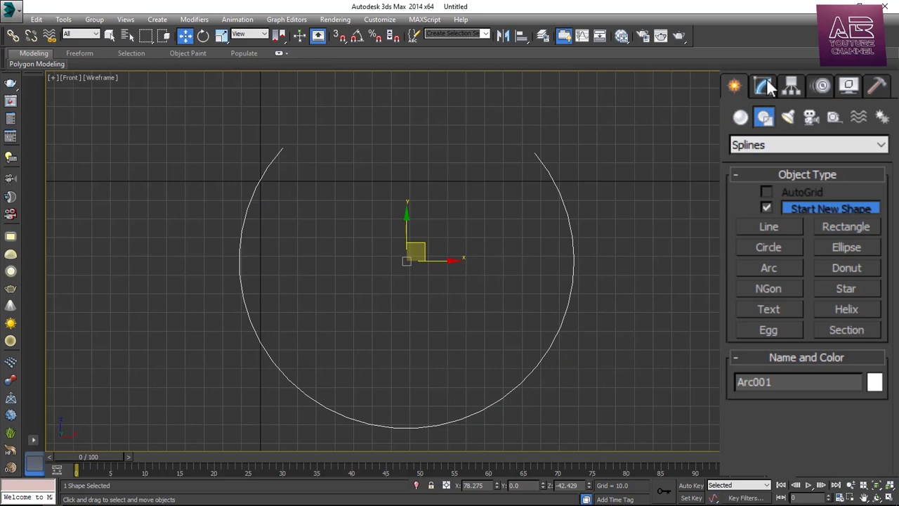
Set the arc's radius to 68.918, From to 114.301 and To to 44.83, and enable Pie Slice
{"action": "left_click", "coordinate": [763, 85]}
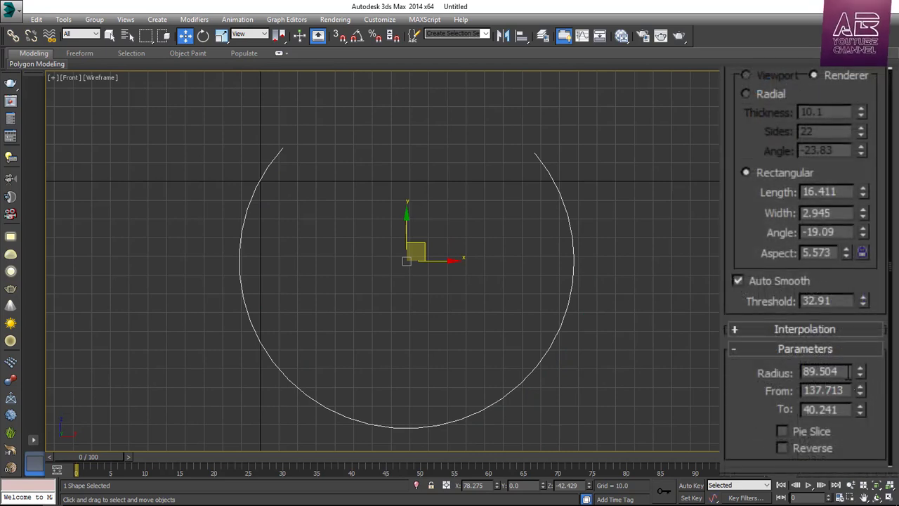
{"action": "left_click_drag", "start_coordinate": [860, 370], "coordinate": [860, 463]}
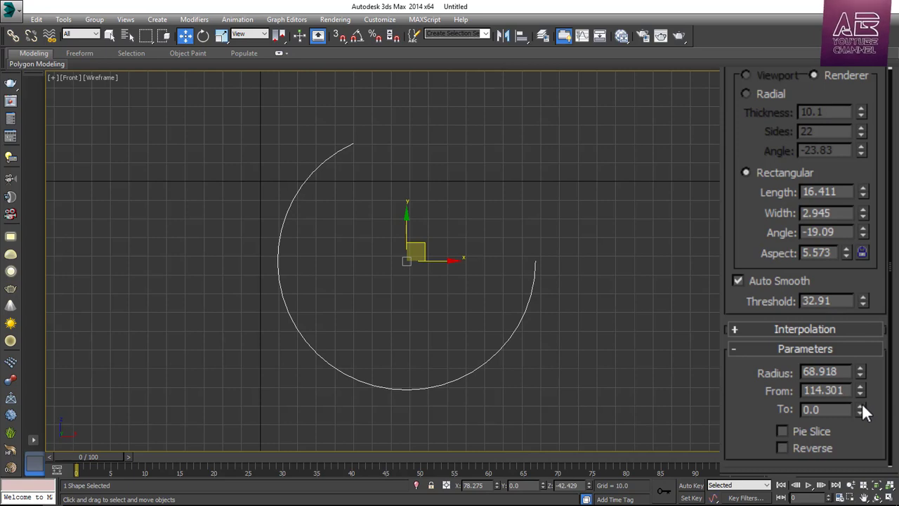
{"action": "left_click_drag", "start_coordinate": [862, 404], "coordinate": [861, 449]}
{"action": "left_click_drag", "start_coordinate": [861, 409], "coordinate": [860, 464]}
{"action": "left_click_drag", "start_coordinate": [182, 76], "coordinate": [748, 423]}
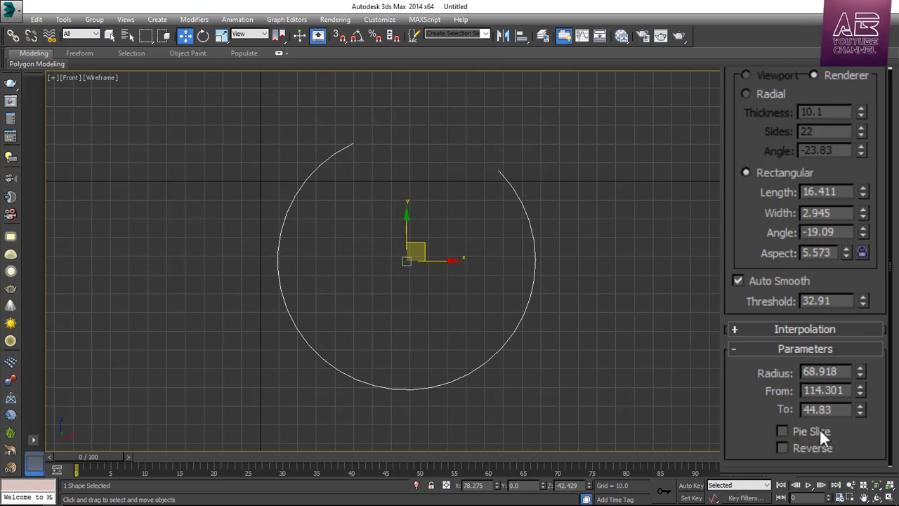
{"action": "left_click", "coordinate": [783, 431]}
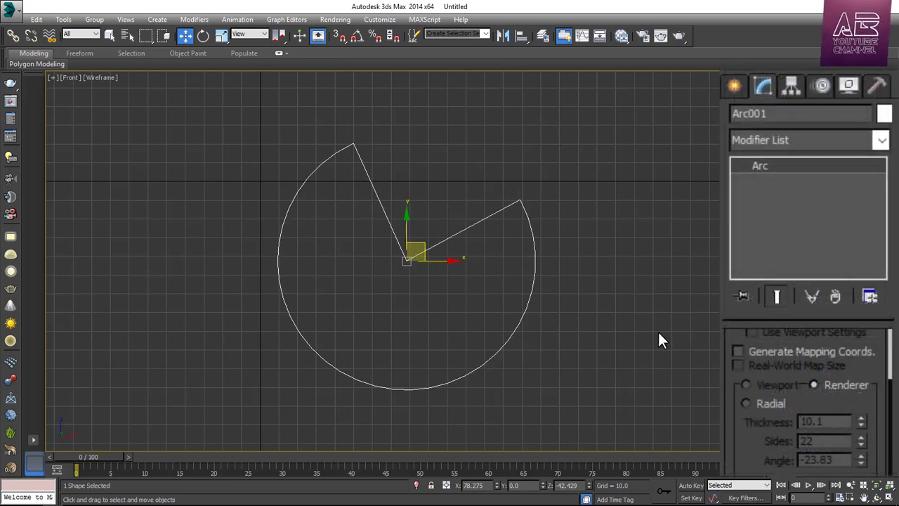
Delete the arc and draw a donut with radii of about 68 and 41 in the Front view
{"action": "key", "text": "Delete"}
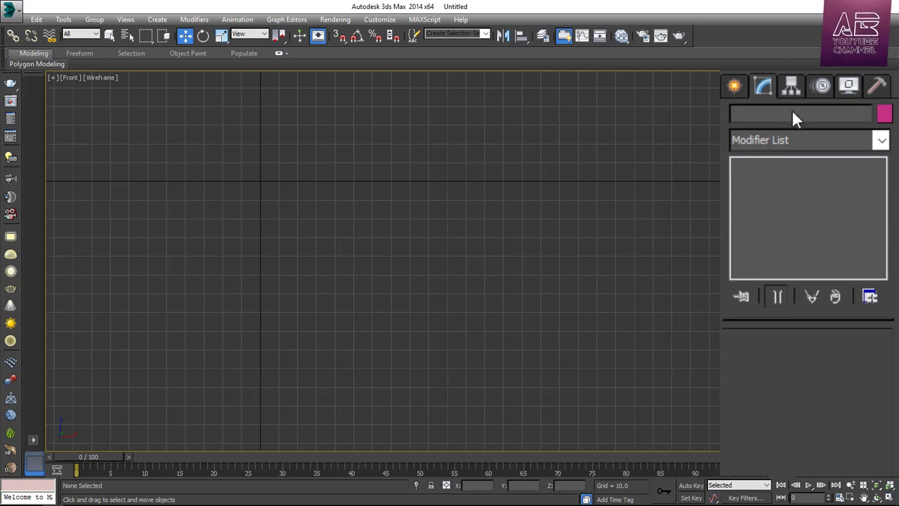
{"action": "left_click", "coordinate": [734, 86]}
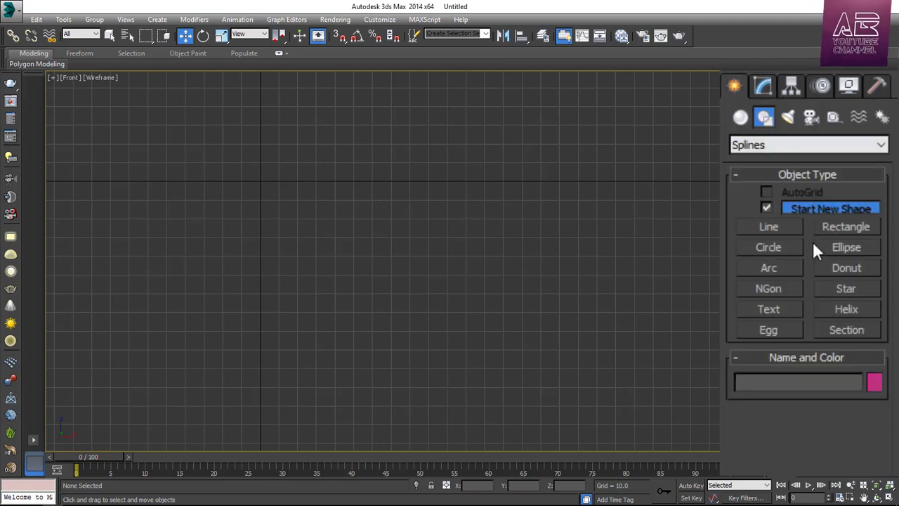
{"action": "left_click", "coordinate": [850, 268]}
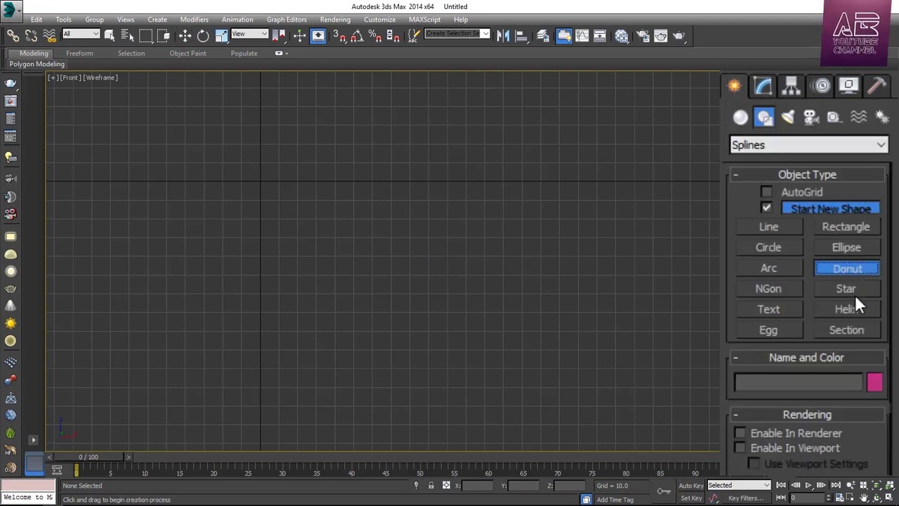
{"action": "left_click_drag", "start_coordinate": [350, 243], "coordinate": [466, 287]}
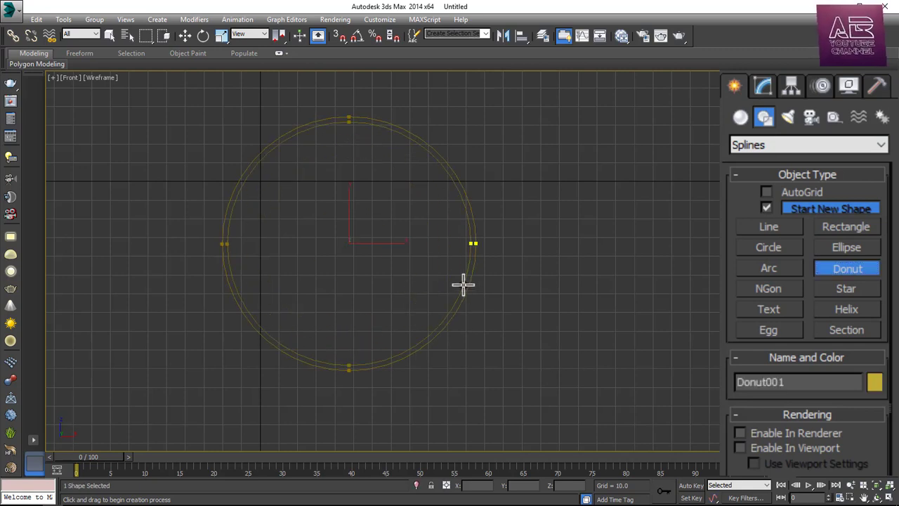
{"action": "left_click", "coordinate": [421, 271]}
Adjust the donut's radii in the Perspective view, and delete the donut
{"action": "key", "text": "p"}
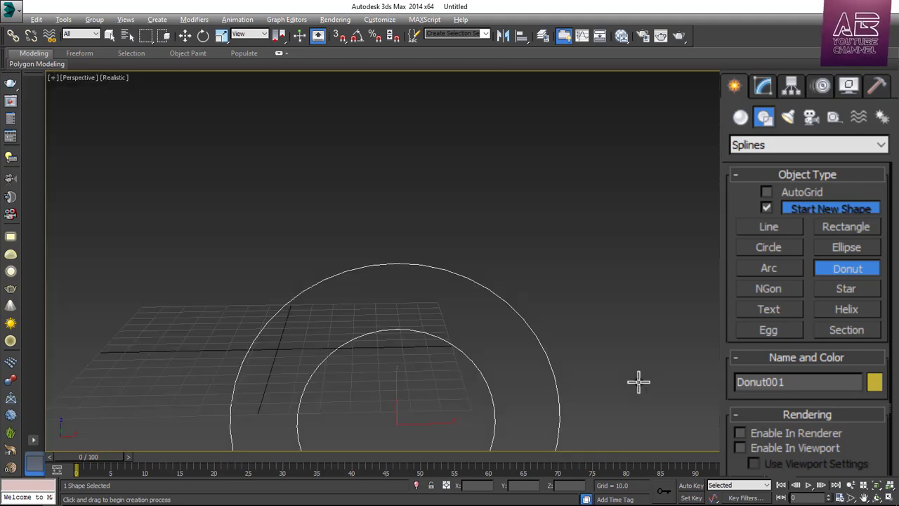
{"action": "middle_click_drag", "start_coordinate": [639, 382], "coordinate": [702, 253]}
{"action": "middle_click_drag", "start_coordinate": [715, 308], "coordinate": [684, 270], "text": "alt"}
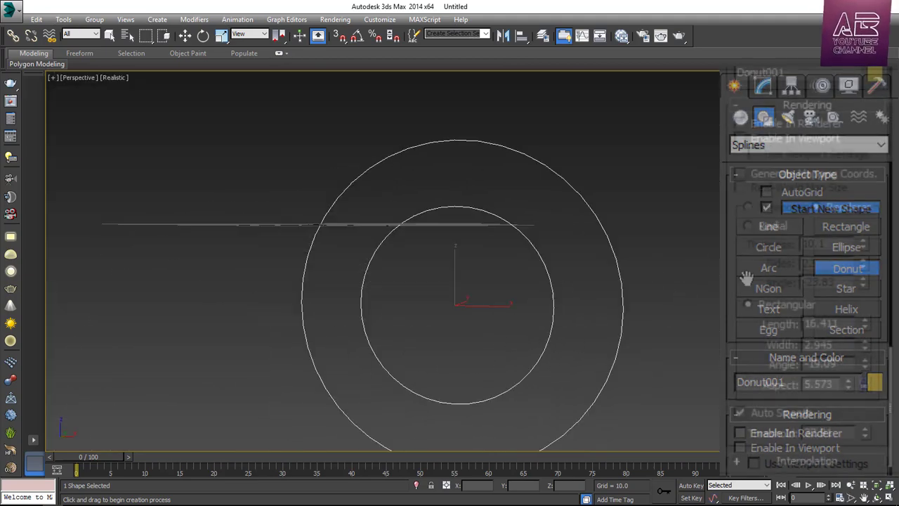
{"action": "left_click_drag", "start_coordinate": [747, 277], "coordinate": [773, 103]}
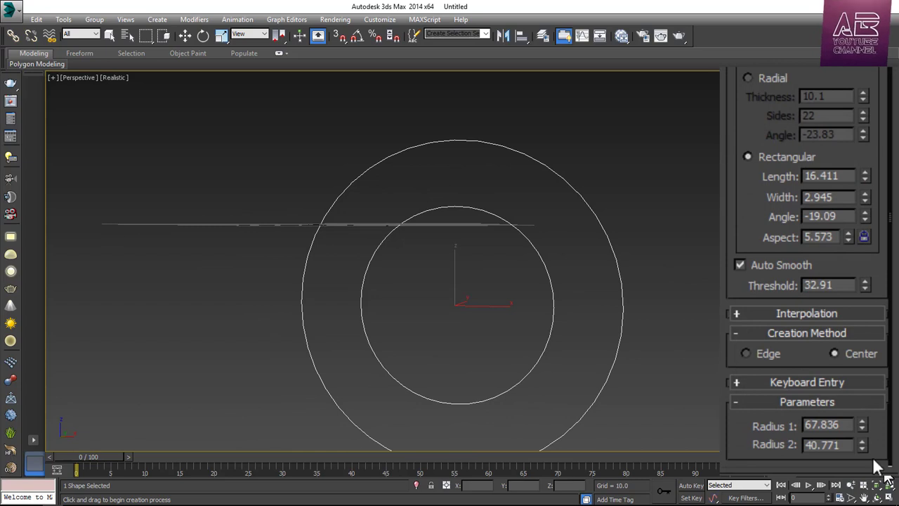
{"action": "left_click_drag", "start_coordinate": [863, 426], "coordinate": [866, 453]}
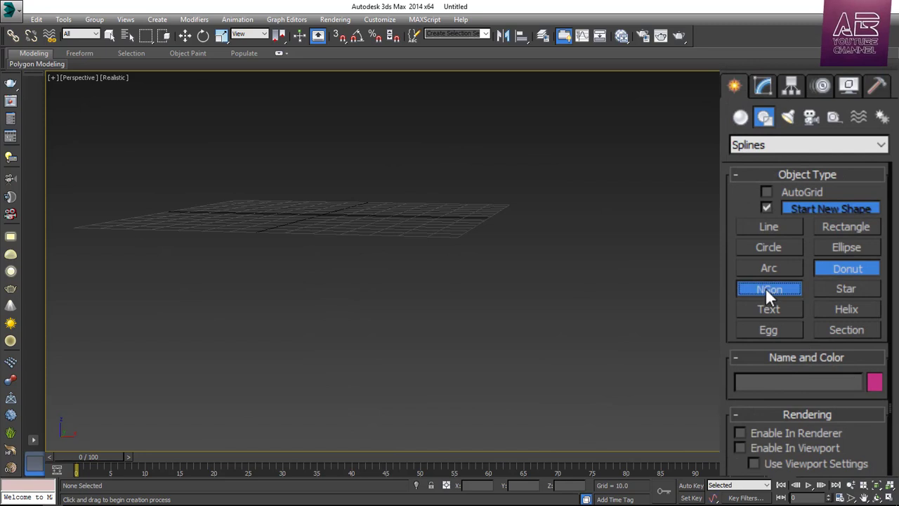
Draw an NGon with a radius of about 65 in the Front view and show it in the maximized Perspective view
{"action": "left_click", "coordinate": [768, 289]}
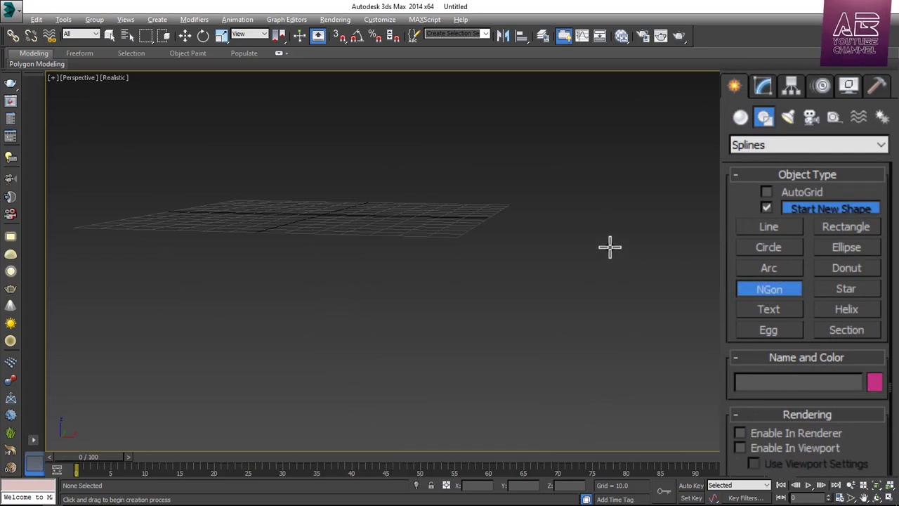
{"action": "middle_click_drag", "start_coordinate": [610, 246], "coordinate": [626, 250], "text": "alt"}
{"action": "key", "text": "alt+w"}
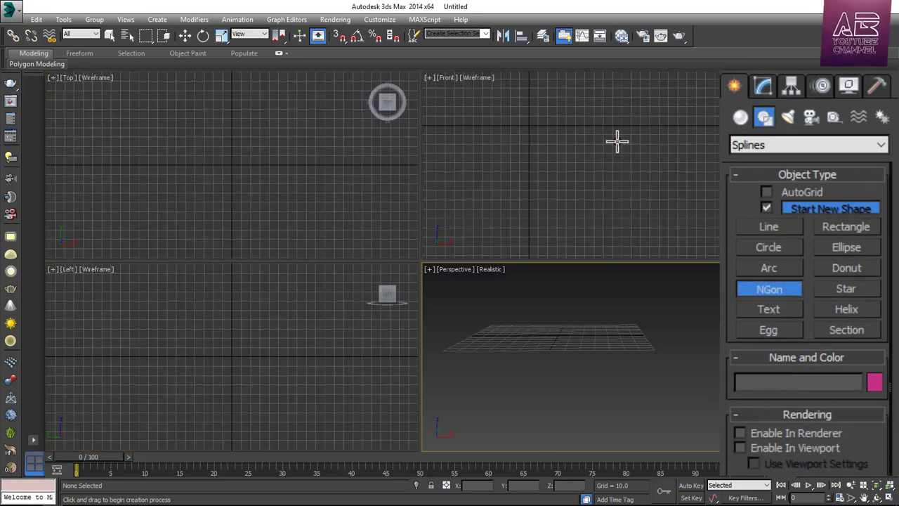
{"action": "left_click_drag", "start_coordinate": [608, 154], "coordinate": [660, 180]}
{"action": "middle_click_drag", "start_coordinate": [687, 342], "coordinate": [650, 329], "text": "alt"}
{"action": "key", "text": "alt+w"}
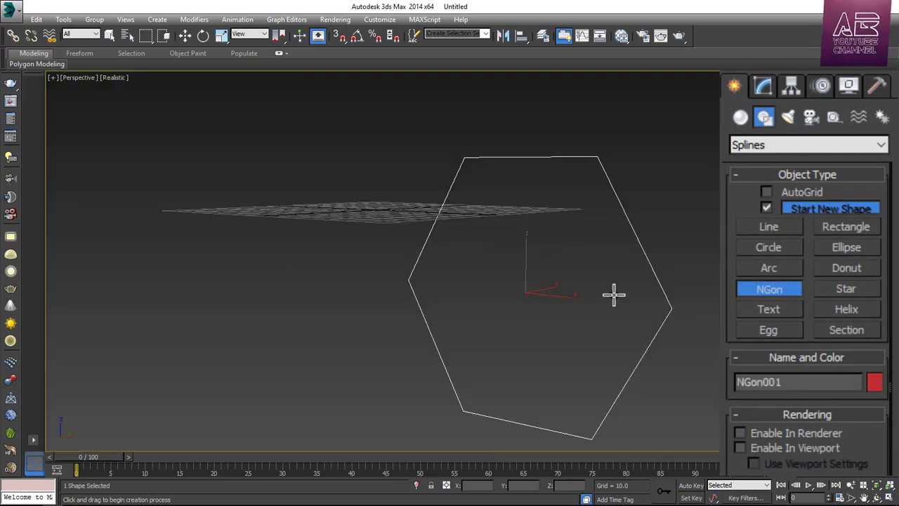
{"action": "middle_click_drag", "start_coordinate": [612, 295], "coordinate": [519, 281], "text": "alt"}
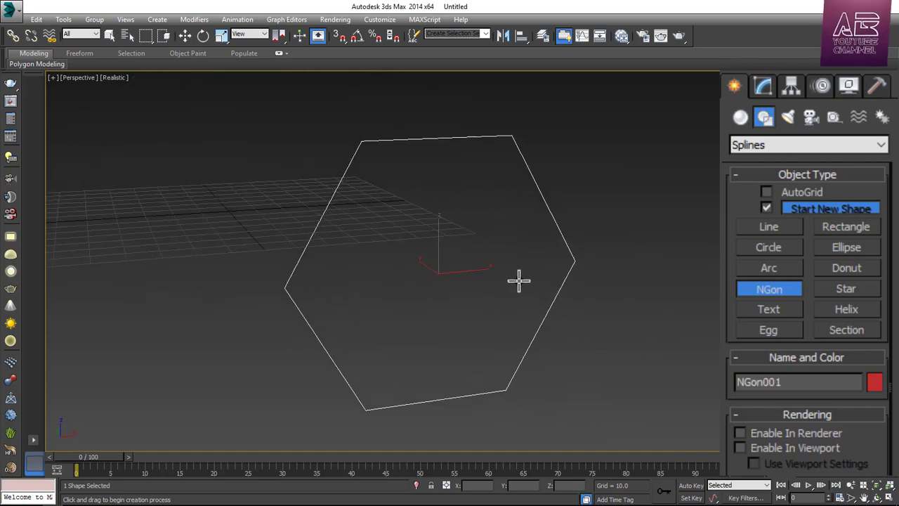
Set the NGon's radius to 51.675 and vary its sides from 3 up to 6
{"action": "scroll", "coordinate": [791, 289], "scroll_direction": "down", "scroll_amount": 10}
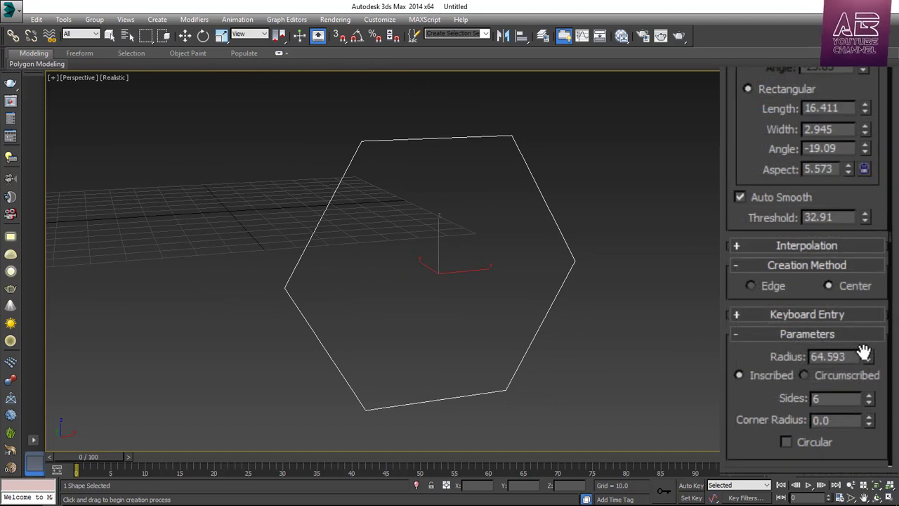
{"action": "left_click_drag", "start_coordinate": [864, 351], "coordinate": [871, 411]}
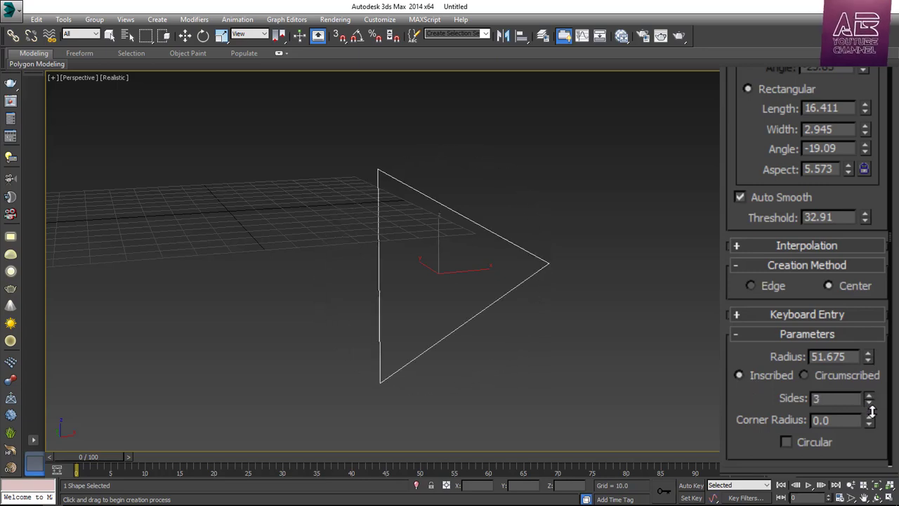
{"action": "left_click", "coordinate": [871, 395]}
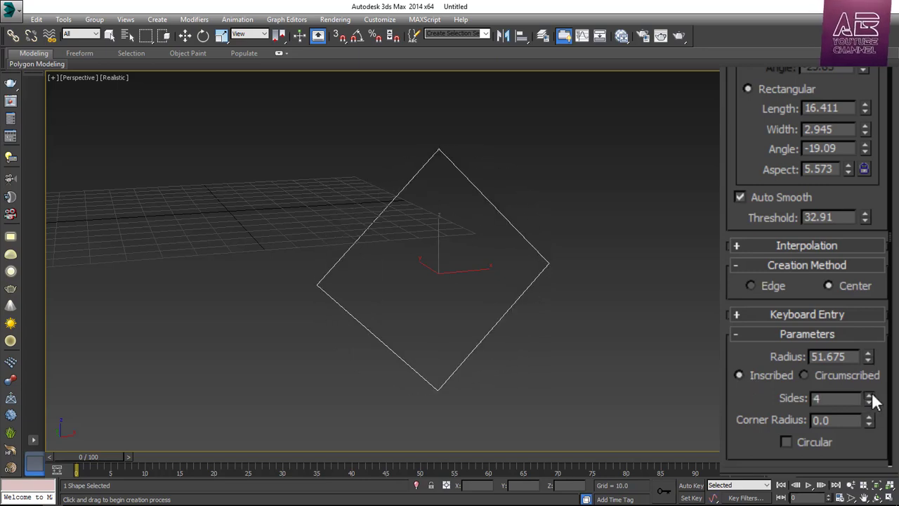
{"action": "left_click", "coordinate": [871, 395]}
{"action": "left_click", "coordinate": [871, 396]}
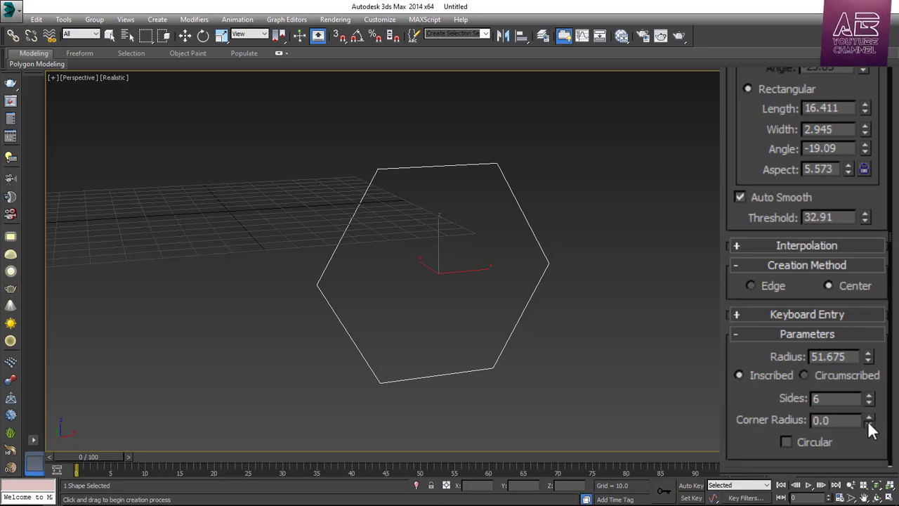
Round the NGon's corners with a Corner Radius of 9.63, and delete the NGon
{"action": "left_click_drag", "start_coordinate": [869, 420], "coordinate": [707, 394]}
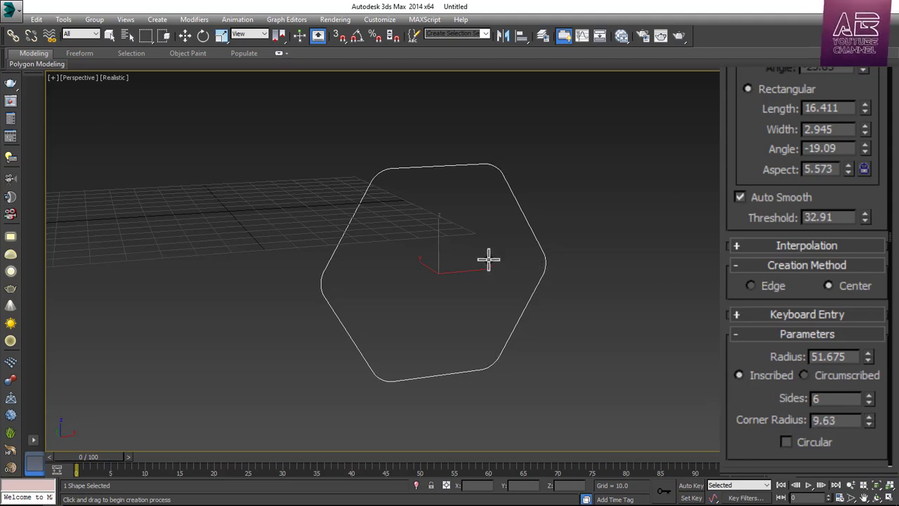
{"action": "middle_click_drag", "start_coordinate": [488, 259], "coordinate": [482, 319], "text": "alt"}
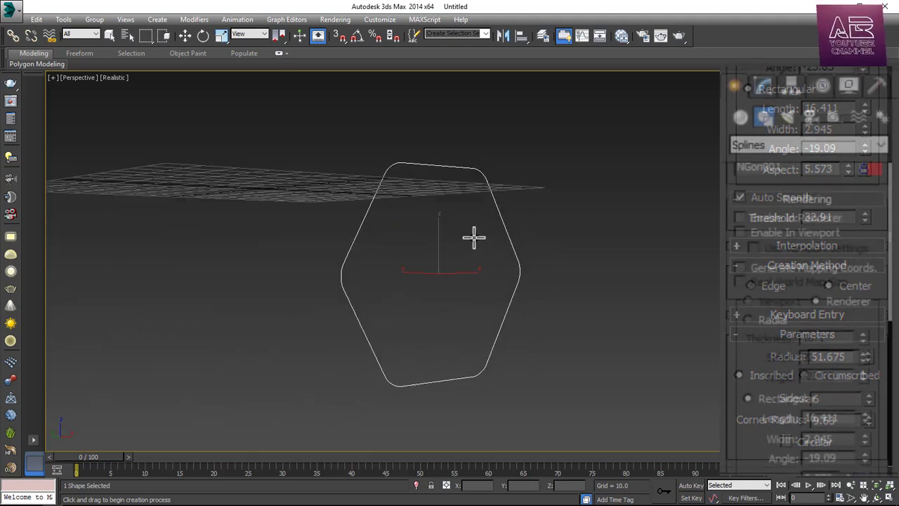
{"action": "middle_click_drag", "start_coordinate": [474, 237], "coordinate": [421, 295], "text": "alt"}
{"action": "key", "text": "Delete"}
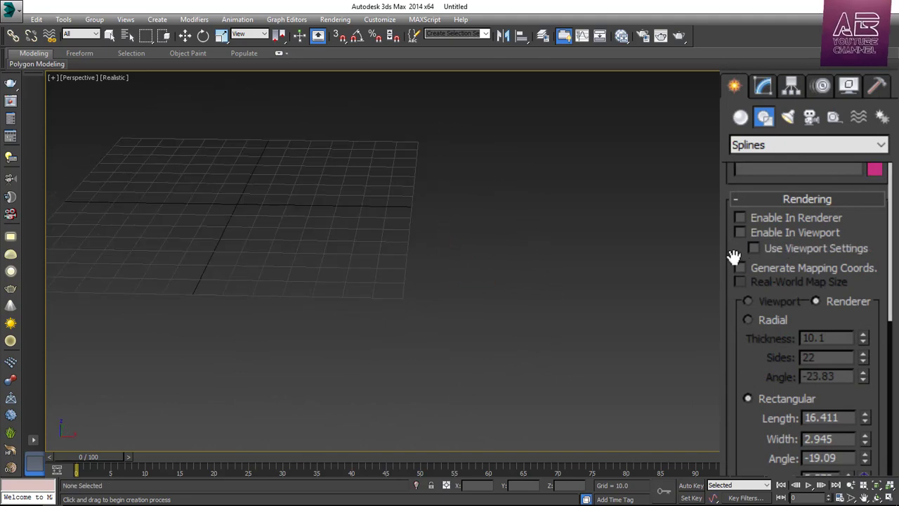
Draw a six-pointed star with radii of about 65 and 37 in the Front view and show it in the maximized Perspective view
{"action": "left_click_drag", "start_coordinate": [733, 257], "coordinate": [734, 472]}
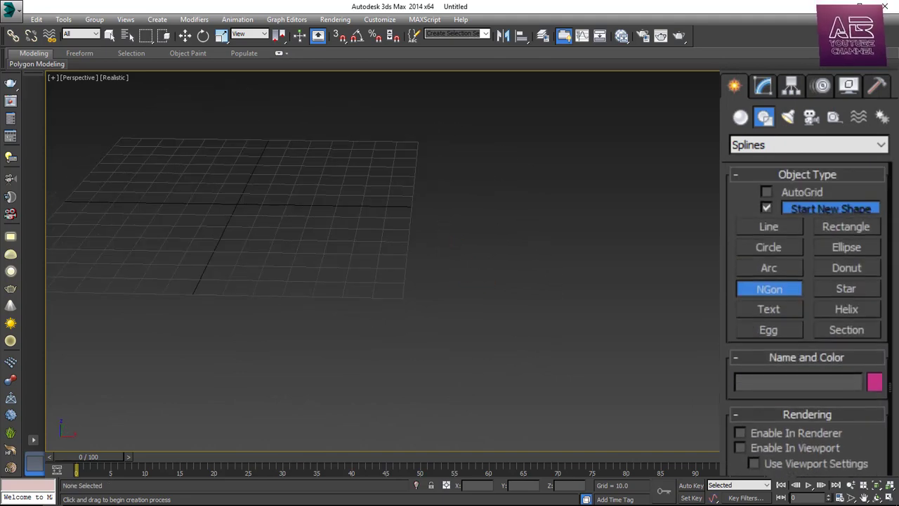
{"action": "left_click", "coordinate": [846, 289]}
{"action": "key", "text": "alt+w"}
{"action": "left_click_drag", "start_coordinate": [607, 146], "coordinate": [663, 187]}
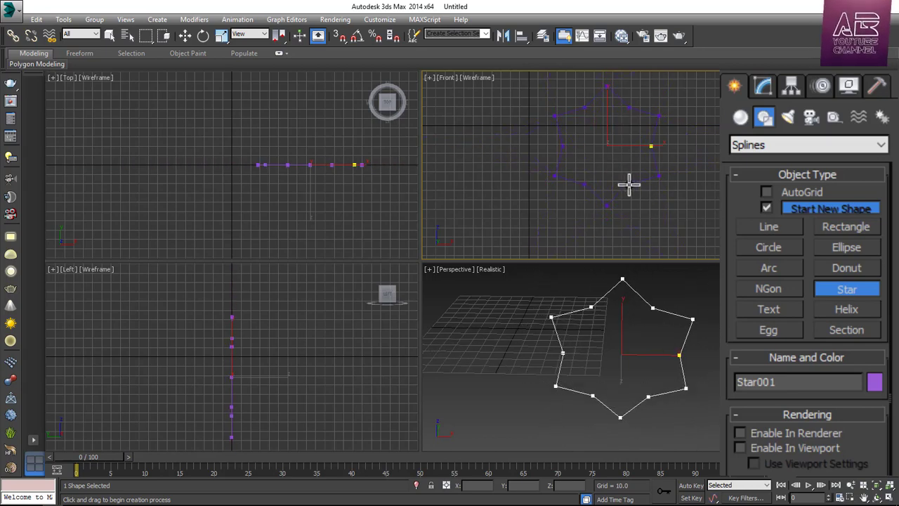
{"action": "right_click", "coordinate": [680, 345]}
{"action": "key", "text": "alt+w"}
{"action": "middle_click_drag", "start_coordinate": [572, 255], "coordinate": [589, 273]}
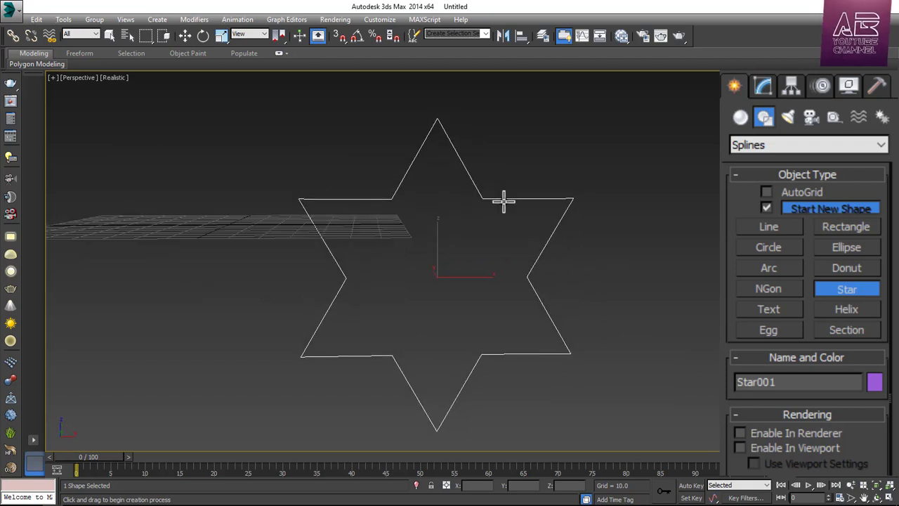
Set the star's Radius 1 to 85.252, Radius 2 to 40.81 and Points to 11
{"action": "scroll", "coordinate": [747, 257], "scroll_direction": "down", "scroll_amount": 10}
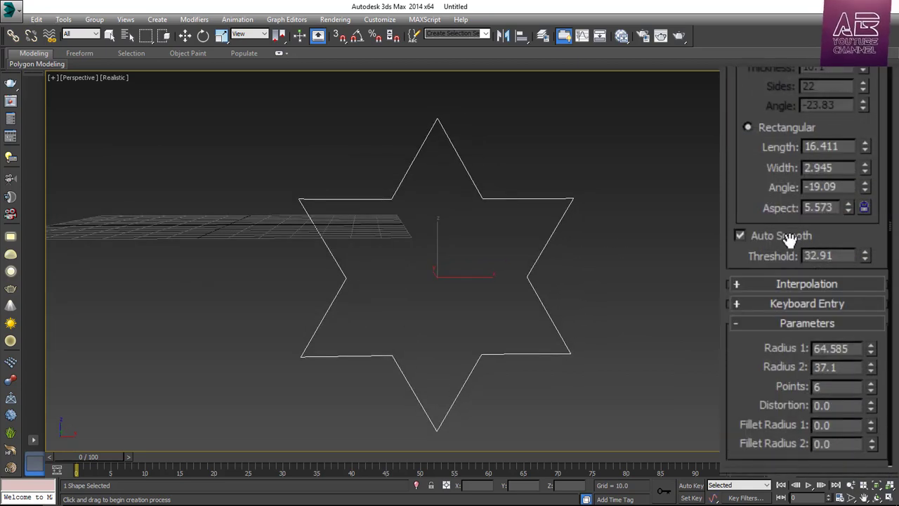
{"action": "left_click", "coordinate": [872, 346]}
{"action": "left_click_drag", "start_coordinate": [875, 351], "coordinate": [790, 351]}
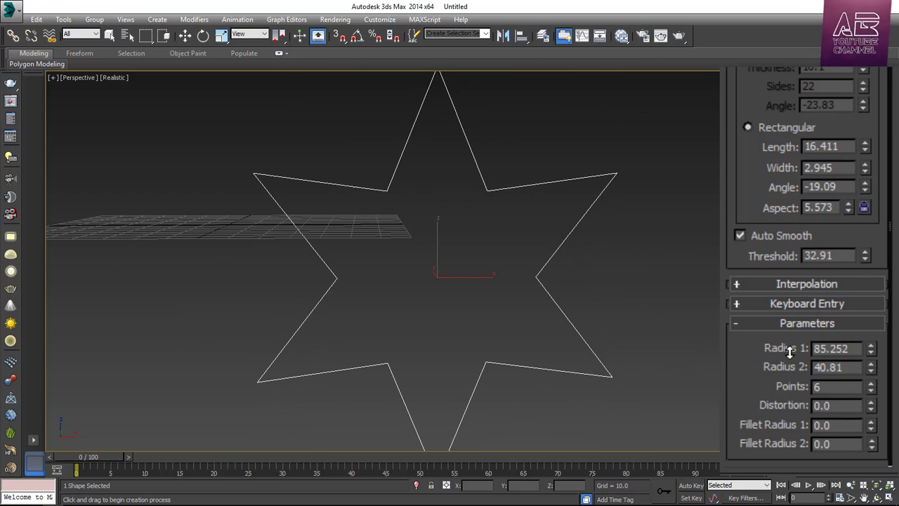
{"action": "left_click", "coordinate": [872, 383]}
{"action": "left_click", "coordinate": [871, 383]}
{"action": "left_click", "coordinate": [871, 383]}
{"action": "left_click", "coordinate": [871, 383]}
{"action": "left_click", "coordinate": [871, 383]}
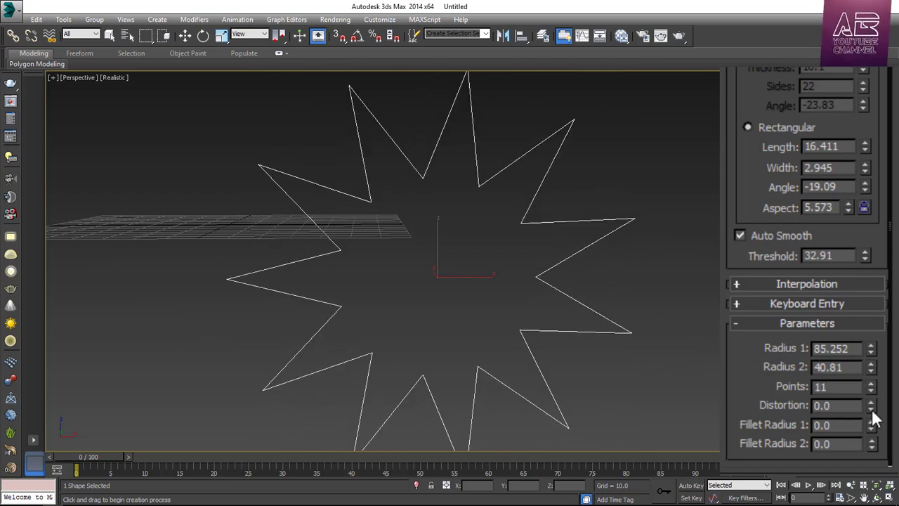
Set the star's Distortion to 29.12, Fillet Radius 1 to 8.71 and Fillet Radius 2 to 6.21
{"action": "left_click_drag", "start_coordinate": [872, 409], "coordinate": [872, 317]}
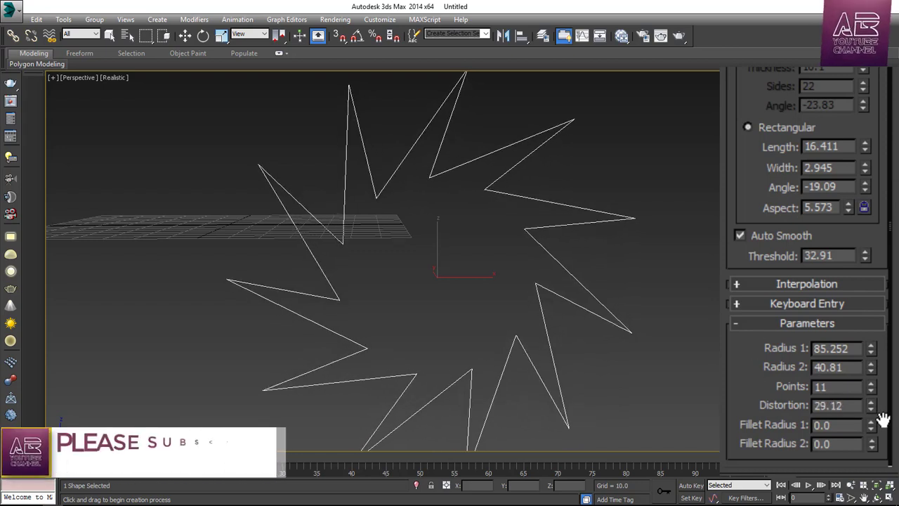
{"action": "left_click_drag", "start_coordinate": [872, 426], "coordinate": [872, 408]}
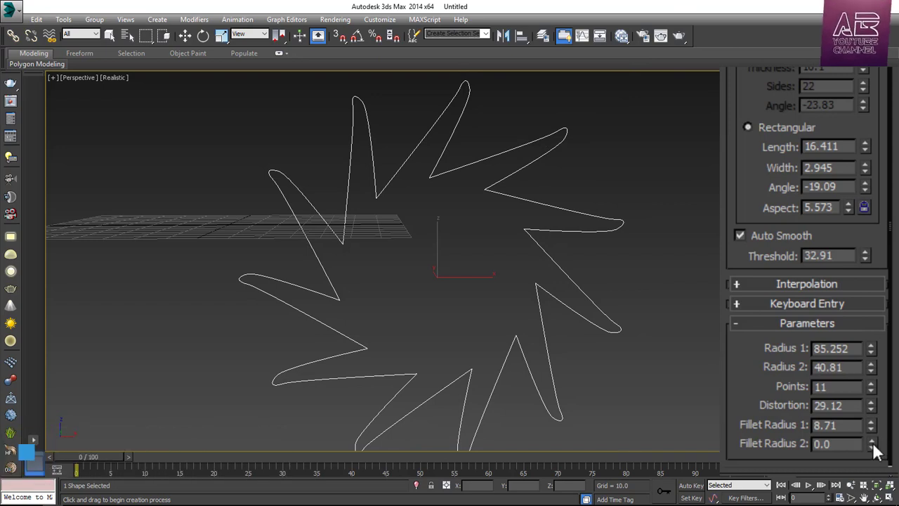
{"action": "left_click_drag", "start_coordinate": [872, 444], "coordinate": [884, 259]}
View the whole star from another angle and delete it
{"action": "scroll", "coordinate": [558, 290], "scroll_direction": "down", "scroll_amount": 4}
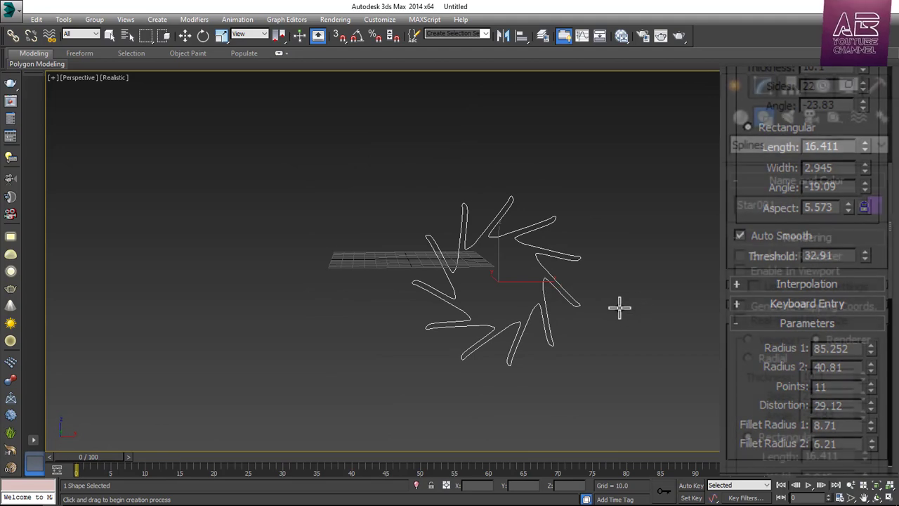
{"action": "middle_click_drag", "start_coordinate": [618, 307], "coordinate": [572, 281], "text": "alt"}
{"action": "key", "text": "Delete"}
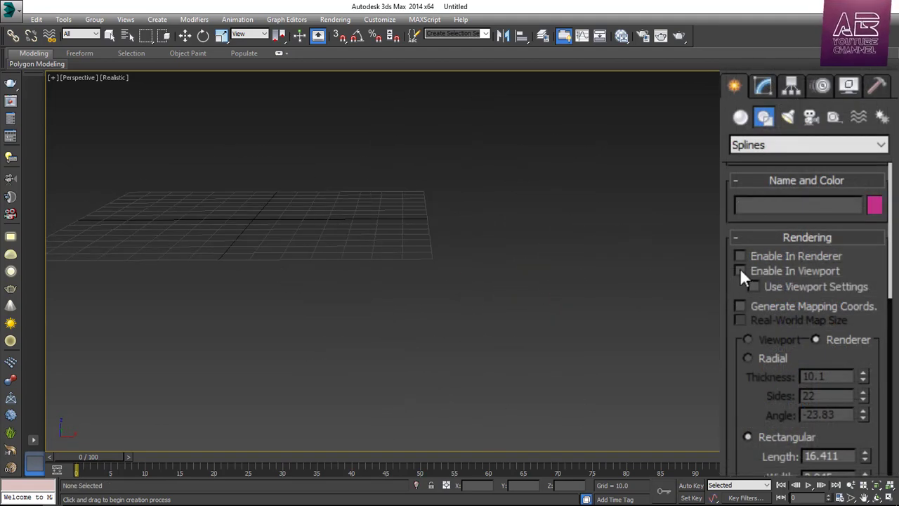
Place a default "MAX Text" spline in the Front view, maximize that view and bring up the text's parameters
{"action": "scroll", "coordinate": [729, 281], "scroll_direction": "up", "scroll_amount": 4}
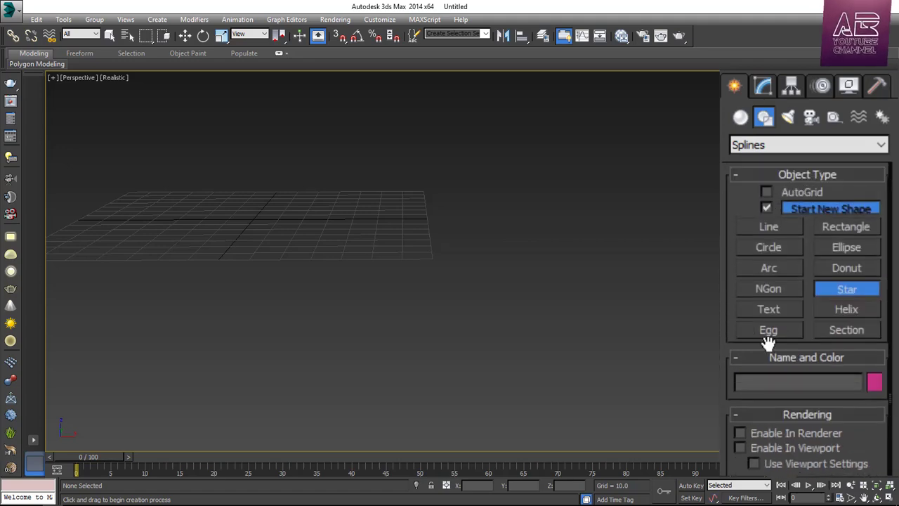
{"action": "left_click", "coordinate": [772, 309]}
{"action": "key", "text": "alt+w"}
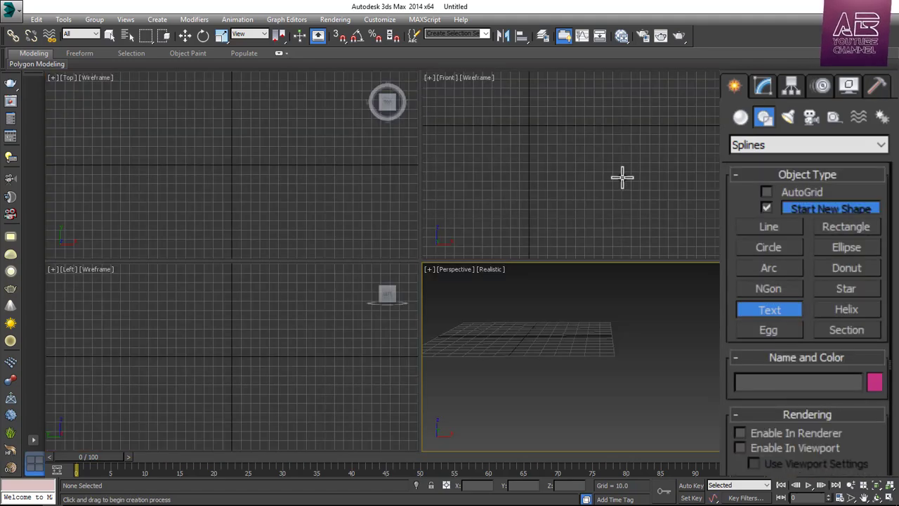
{"action": "left_click", "coordinate": [549, 149]}
{"action": "scroll", "coordinate": [656, 227], "scroll_direction": "down", "scroll_amount": 3}
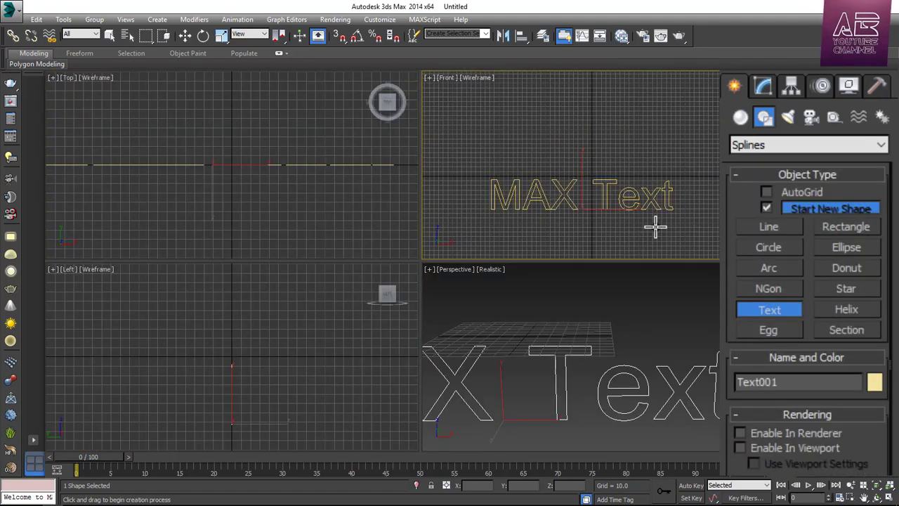
{"action": "scroll", "coordinate": [551, 218], "scroll_direction": "up", "scroll_amount": 2}
{"action": "key", "text": "alt+w"}
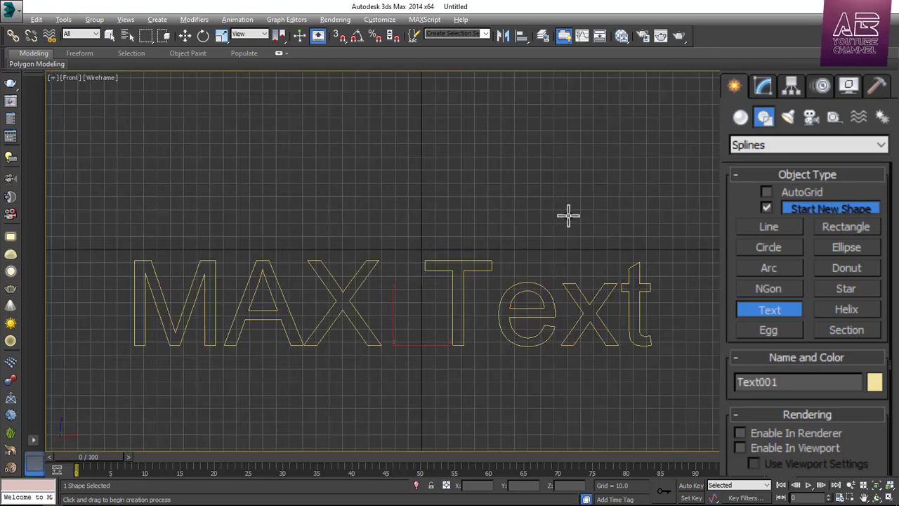
{"action": "scroll", "coordinate": [669, 243], "scroll_direction": "down", "scroll_amount": 2}
{"action": "scroll", "coordinate": [508, 317], "scroll_direction": "up", "scroll_amount": 2}
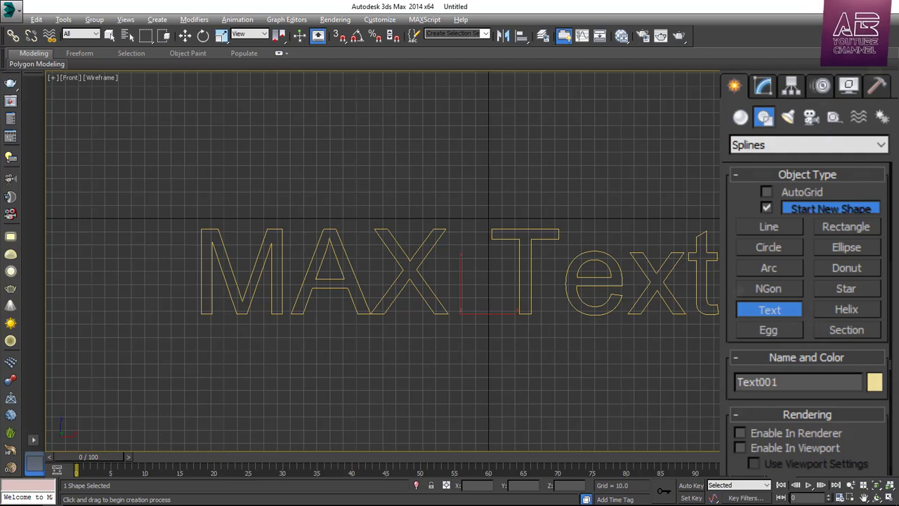
{"action": "scroll", "coordinate": [752, 252], "scroll_direction": "down", "scroll_amount": 10}
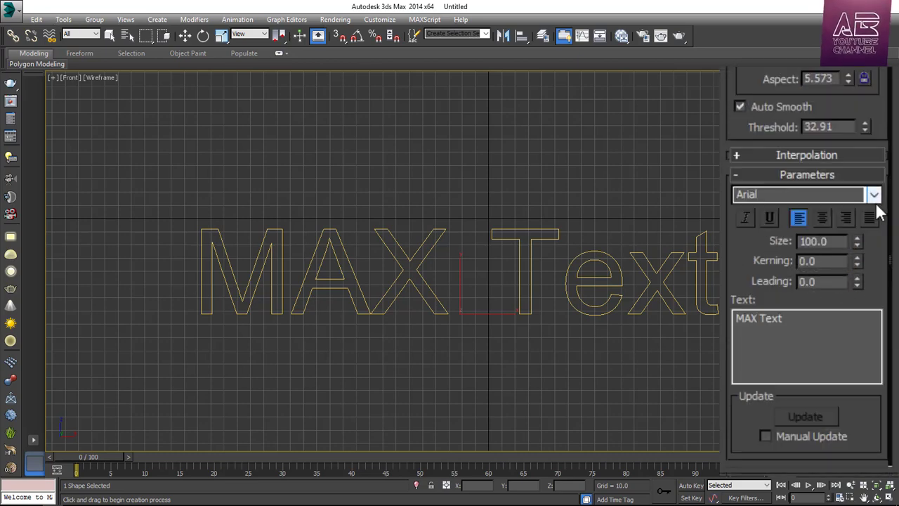
Set the text's font to Cambria, its Size to 75 and its Kerning to 2.57
{"action": "left_click", "coordinate": [874, 196]}
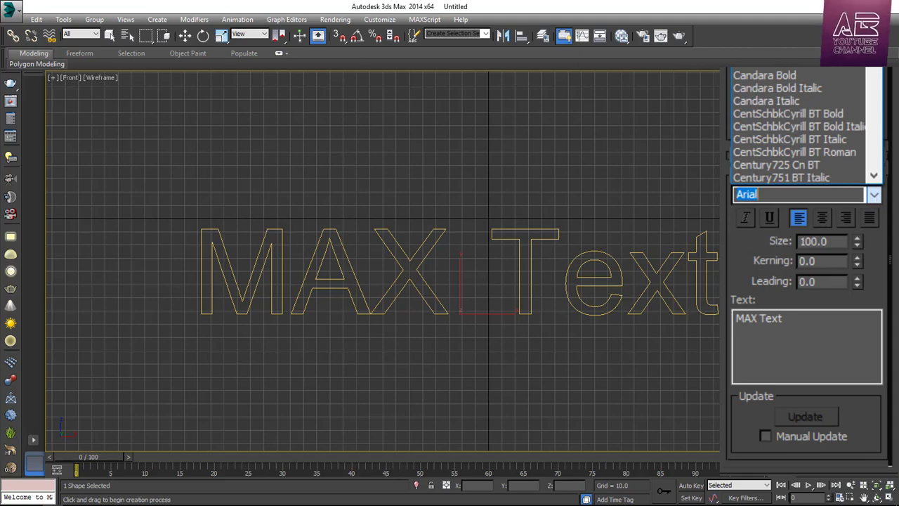
{"action": "left_click", "coordinate": [766, 70]}
{"action": "left_click", "coordinate": [847, 242]}
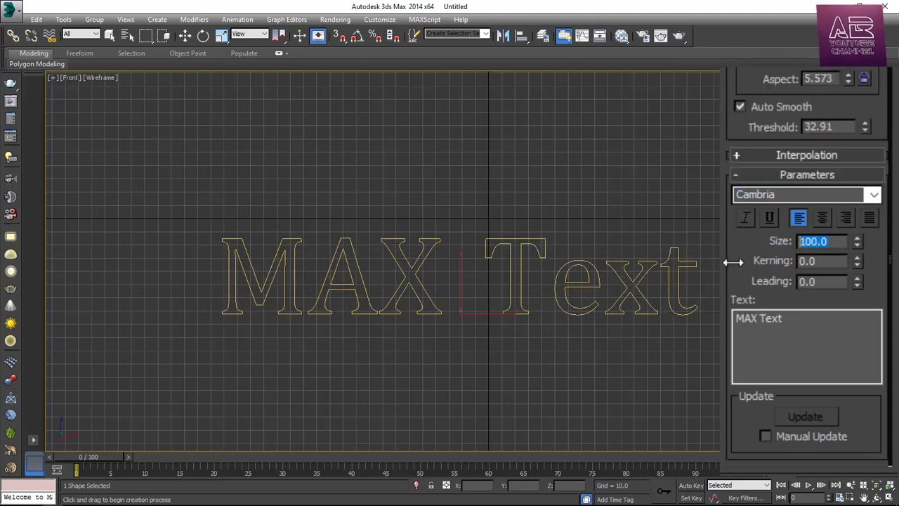
{"action": "left_click", "coordinate": [858, 245]}
{"action": "left_click_drag", "start_coordinate": [857, 258], "coordinate": [709, 351]}
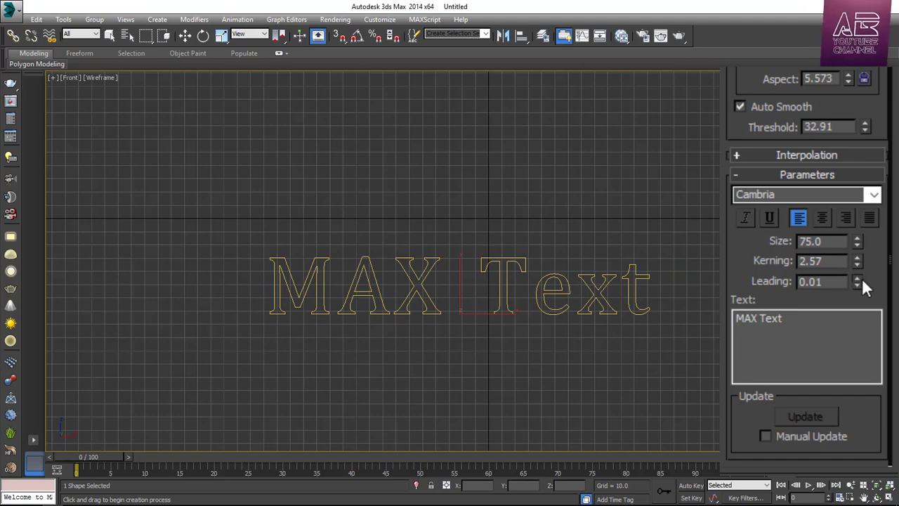
Set the text's Leading to -116.981 and check the text in the Perspective view
{"action": "left_click_drag", "start_coordinate": [863, 278], "coordinate": [770, 218]}
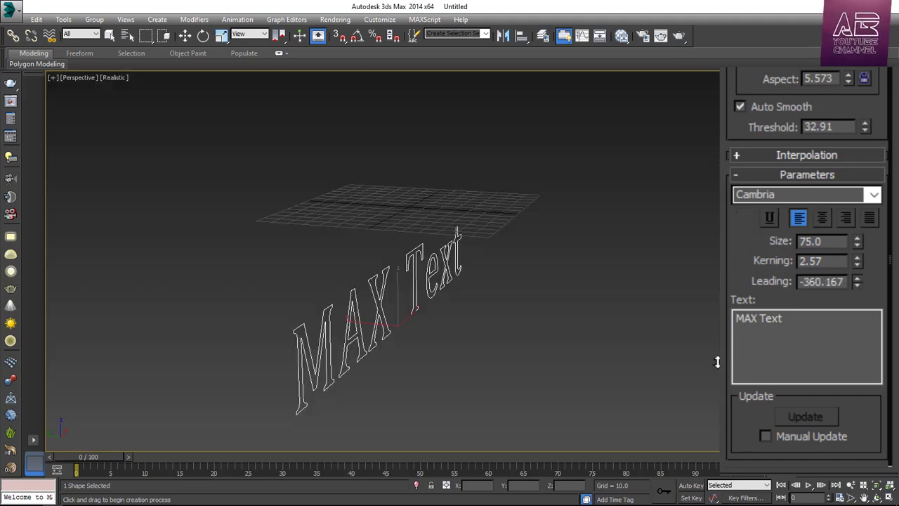
{"action": "left_click_drag", "start_coordinate": [718, 362], "coordinate": [609, 442]}
{"action": "mouse_move", "coordinate": [510, 323]}
{"action": "middle_mouse_down", "text": "alt"}
{"action": "mouse_move", "coordinate": [482, 339]}
{"action": "mouse_move", "coordinate": [514, 327]}
{"action": "mouse_move", "coordinate": [497, 321]}
{"action": "middle_mouse_up", "text": "alt"}
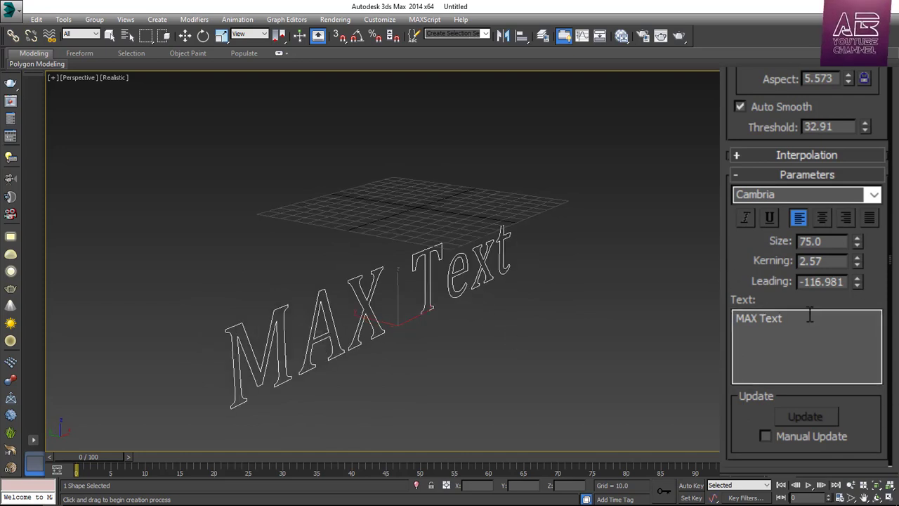
Replace the text with "Allrounder Bhai", enable Manual Update, update the text and disable Manual Update again
{"action": "left_click_drag", "start_coordinate": [810, 316], "coordinate": [713, 383]}
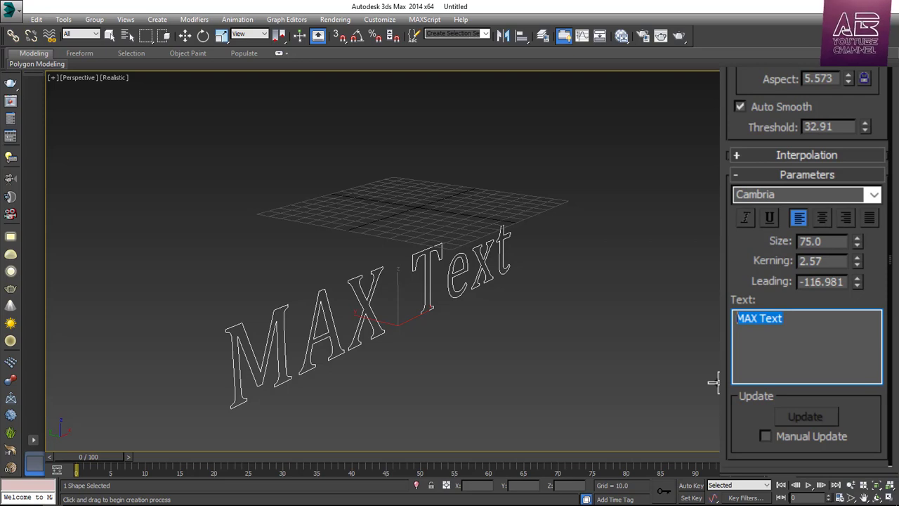
{"action": "type", "text": "Allrounder Bhai"}
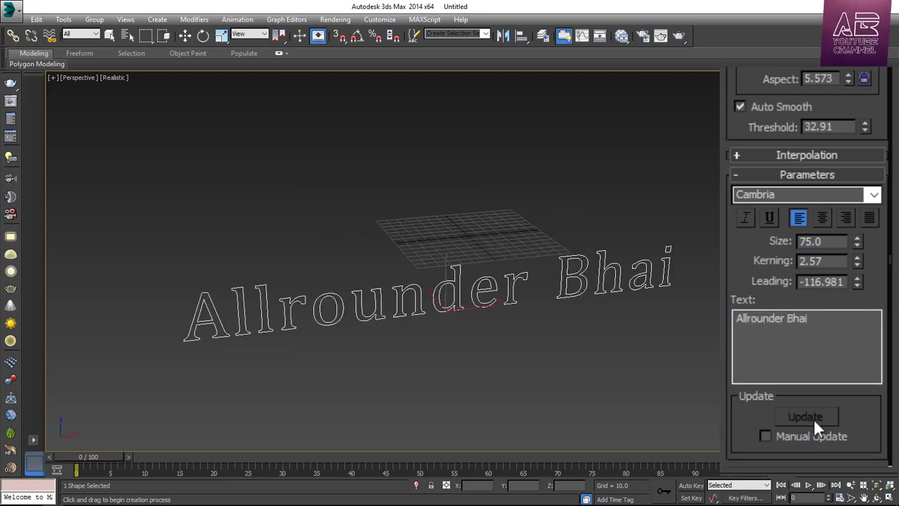
{"action": "left_click", "coordinate": [764, 435]}
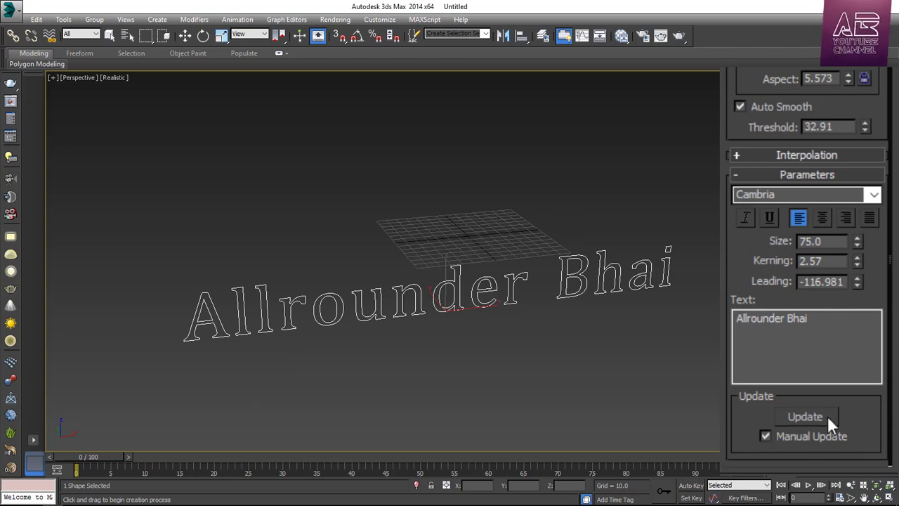
{"action": "left_click", "coordinate": [827, 416]}
{"action": "left_click", "coordinate": [766, 435]}
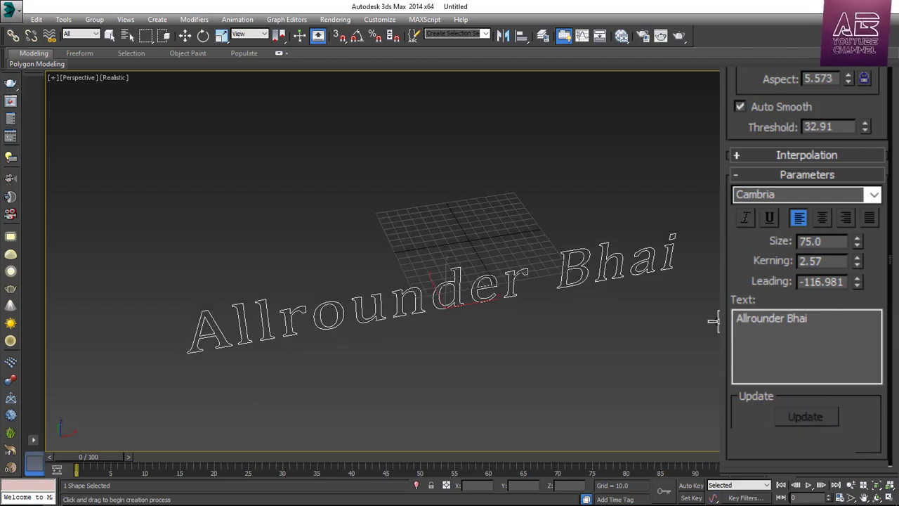
Delete the text object and maximize the Front view
{"action": "middle_click_drag", "start_coordinate": [714, 322], "coordinate": [647, 270], "text": "alt"}
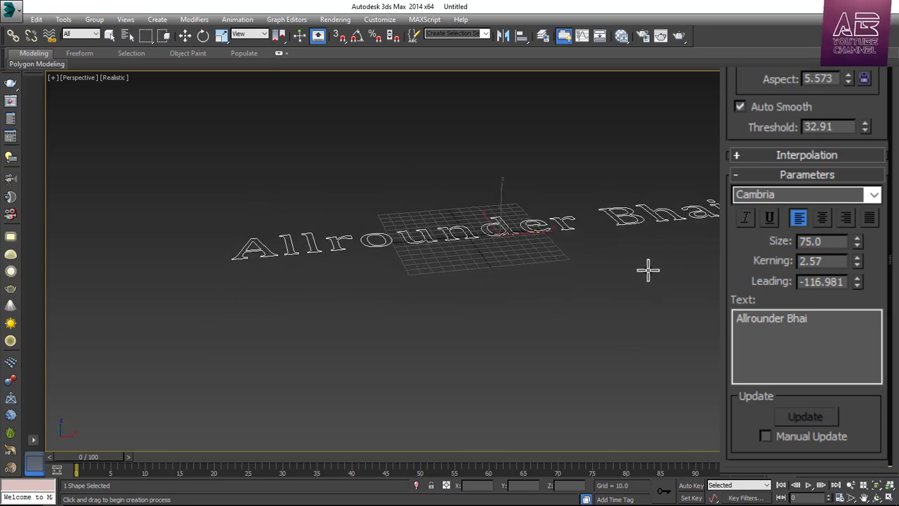
{"action": "key", "text": "Delete"}
{"action": "key", "text": "alt+w"}
{"action": "right_click", "coordinate": [629, 167]}
{"action": "key", "text": "alt+w"}
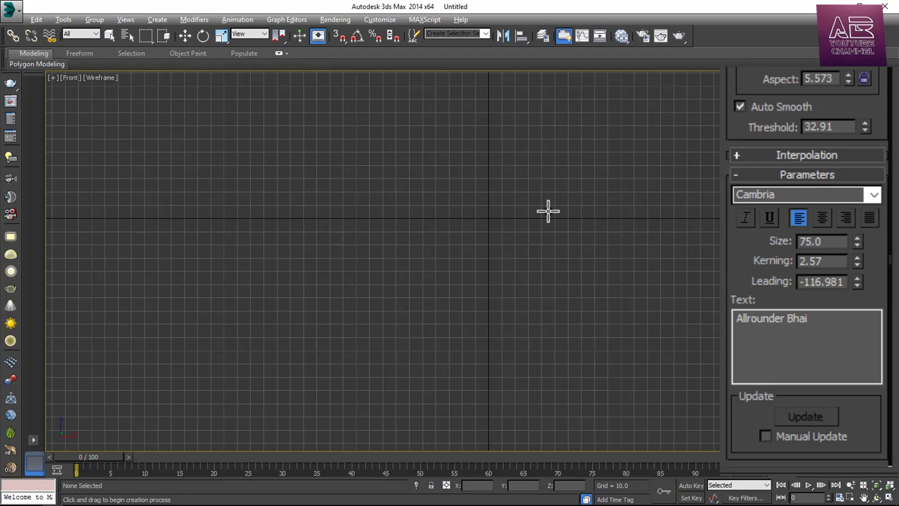
Place another "Allrounder Bhai" text in the Front view, look at it in the maximized Perspective view and delete it
{"action": "left_click", "coordinate": [482, 222]}
{"action": "scroll", "coordinate": [546, 271], "scroll_direction": "down", "scroll_amount": 2}
{"action": "key", "text": "alt+w"}
{"action": "right_click", "coordinate": [642, 339]}
{"action": "key", "text": "alt+w"}
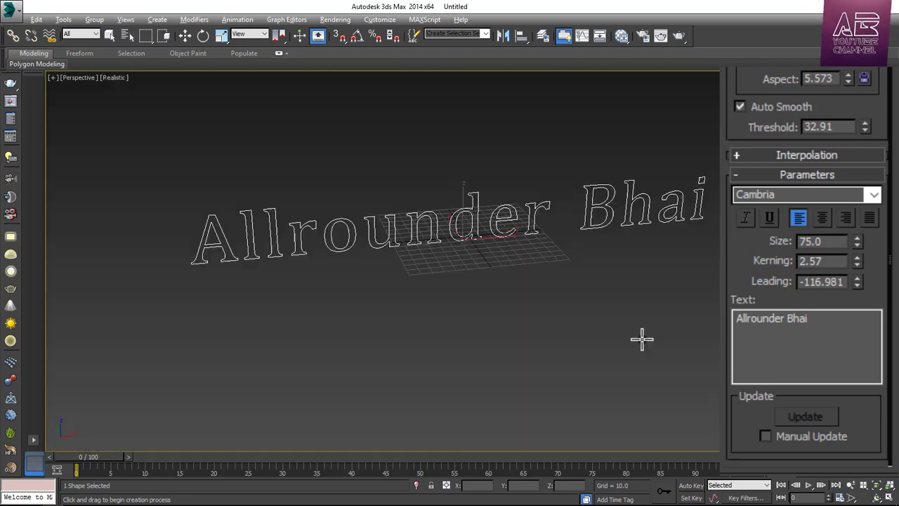
{"action": "key", "text": "Delete"}
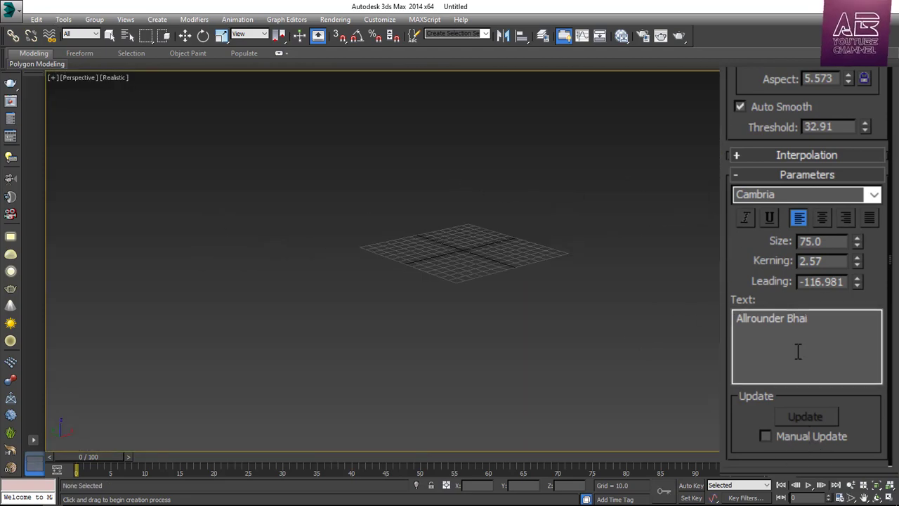
Draw a helix in the Front view with Radius 1 about 106, Radius 2 about 168 and Height about 197
{"action": "scroll", "coordinate": [749, 251], "scroll_direction": "up", "scroll_amount": 10}
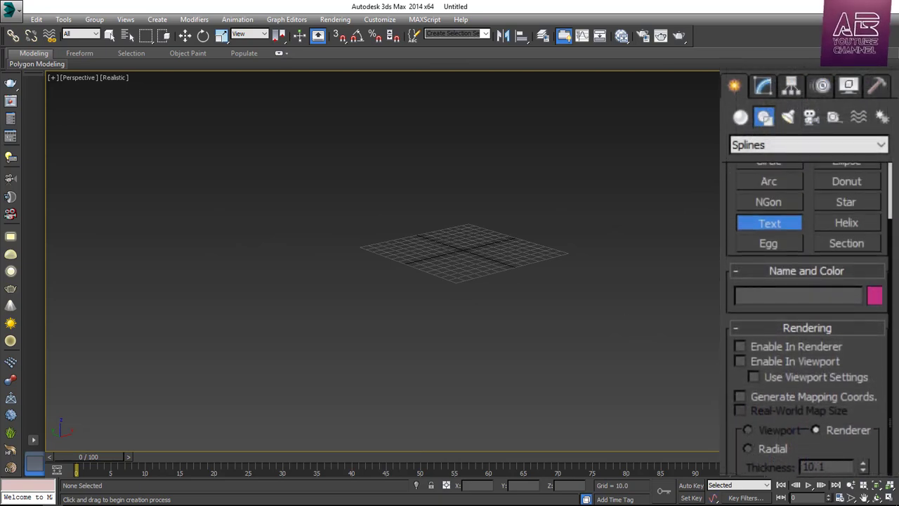
{"action": "middle_click_drag", "start_coordinate": [618, 282], "coordinate": [596, 286], "text": "alt"}
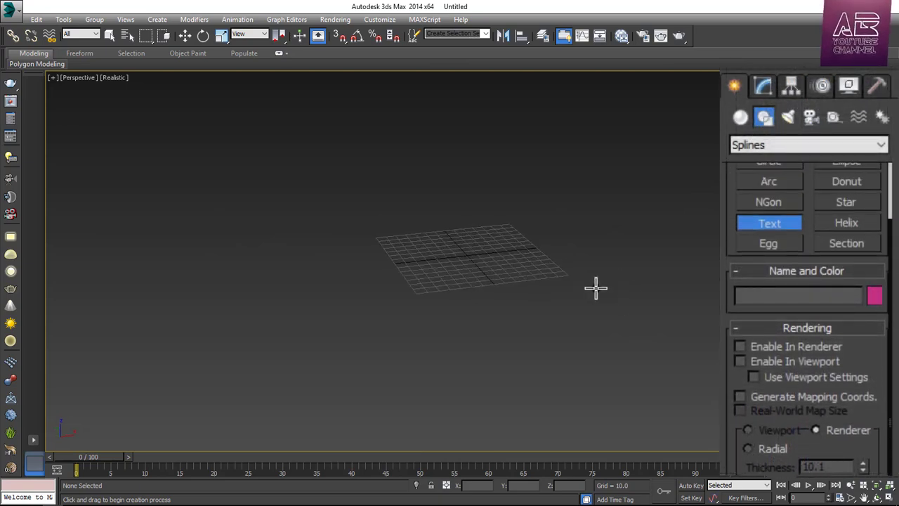
{"action": "left_click", "coordinate": [846, 221]}
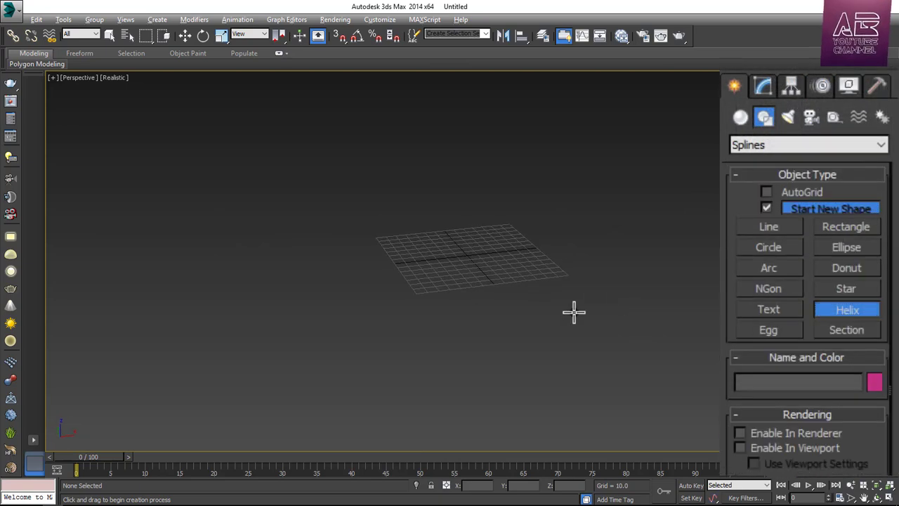
{"action": "key", "text": "alt+w"}
{"action": "left_click_drag", "start_coordinate": [662, 158], "coordinate": [695, 166]}
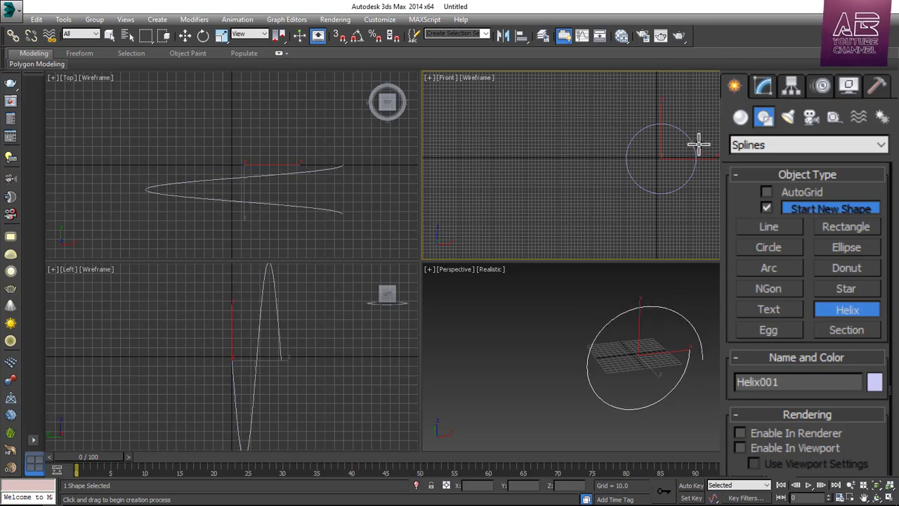
{"action": "left_click", "coordinate": [705, 102]}
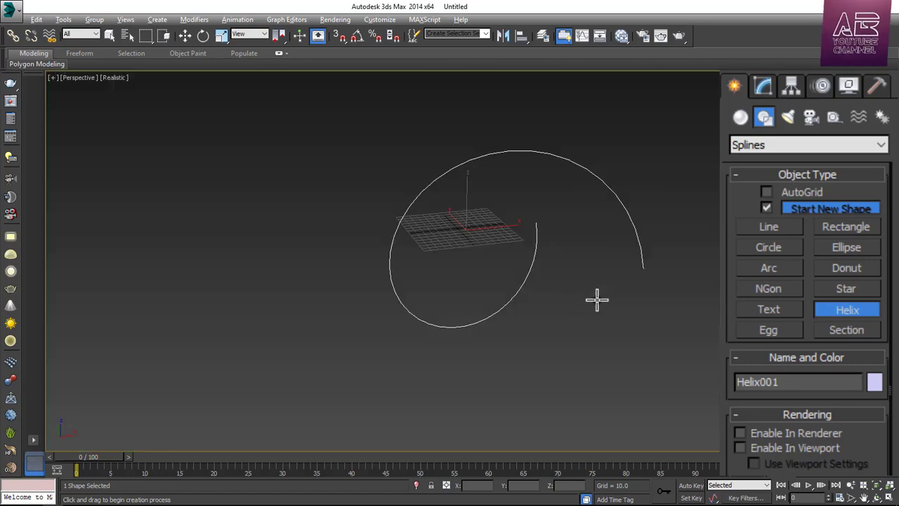
Set the helix's Radius 1 to 151.935, Radius 2 to 100.664, Height to 538.512 and Turns to 23.07
{"action": "middle_click_drag", "start_coordinate": [616, 291], "coordinate": [588, 330]}
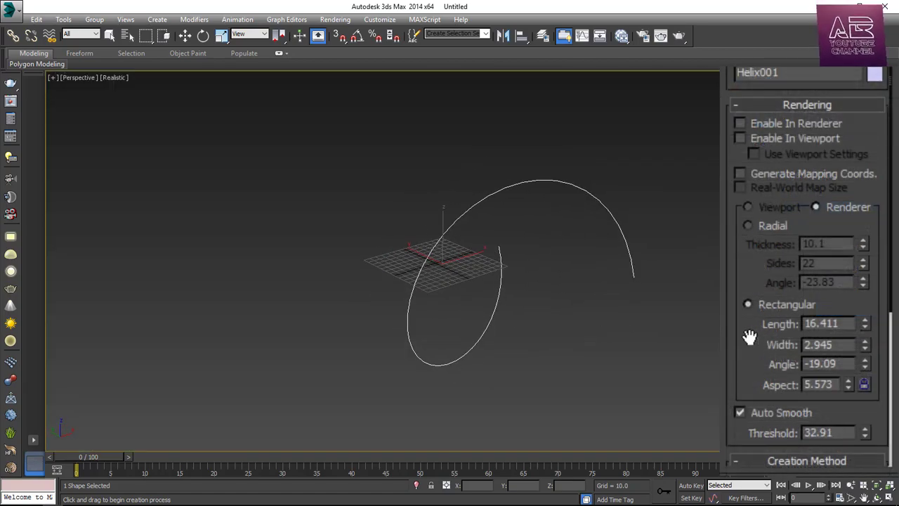
{"action": "left_click_drag", "start_coordinate": [750, 338], "coordinate": [749, 133]}
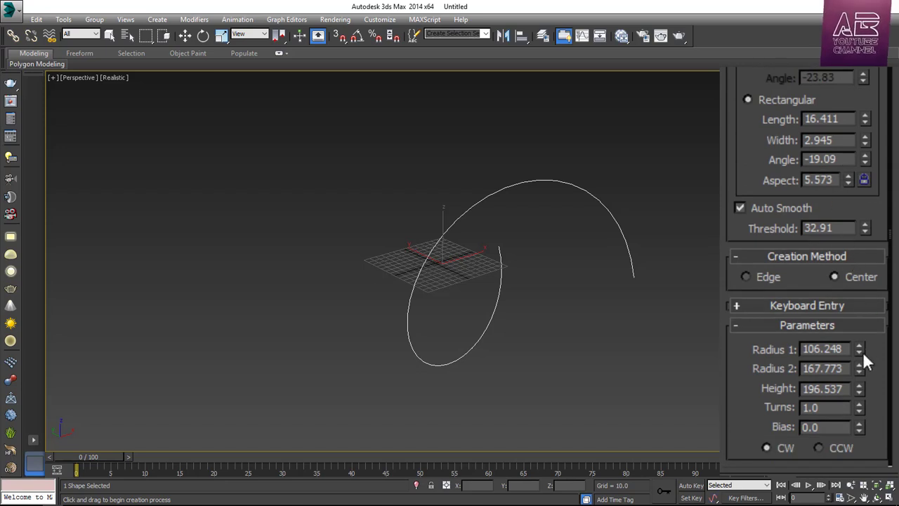
{"action": "left_click_drag", "start_coordinate": [859, 349], "coordinate": [898, 305]}
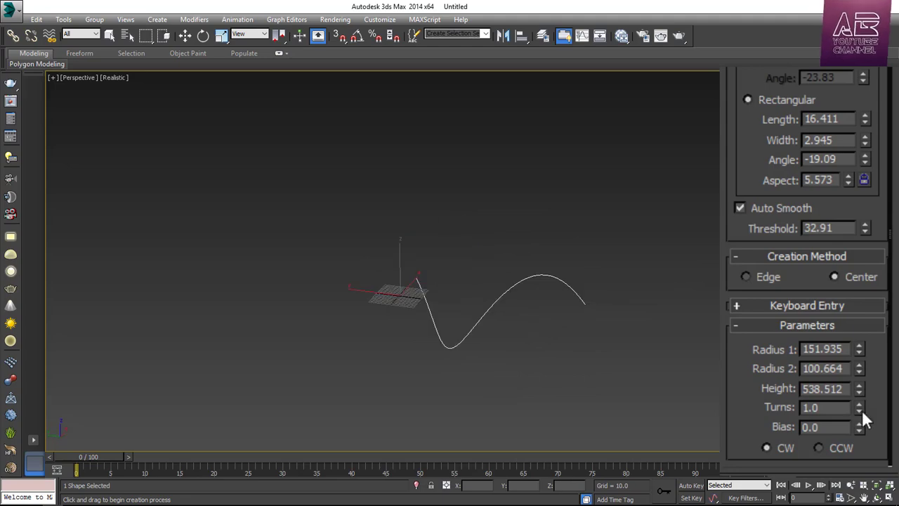
{"action": "left_click_drag", "start_coordinate": [862, 410], "coordinate": [862, 334]}
{"action": "middle_click_drag", "start_coordinate": [682, 374], "coordinate": [594, 316], "text": "alt"}
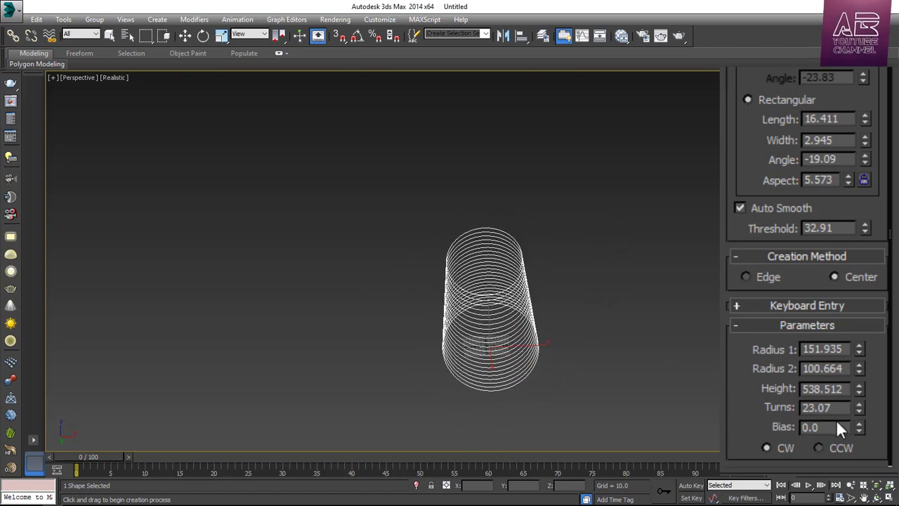
Set the helix's Bias to 0.45, switch its direction to CCW and return it to CW
{"action": "left_click_drag", "start_coordinate": [860, 426], "coordinate": [886, 375]}
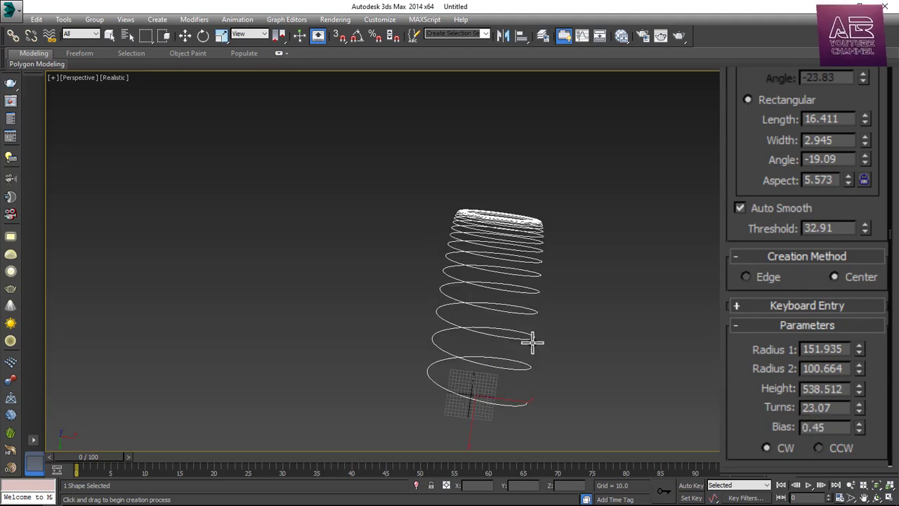
{"action": "middle_click_drag", "start_coordinate": [533, 342], "coordinate": [563, 324], "text": "alt"}
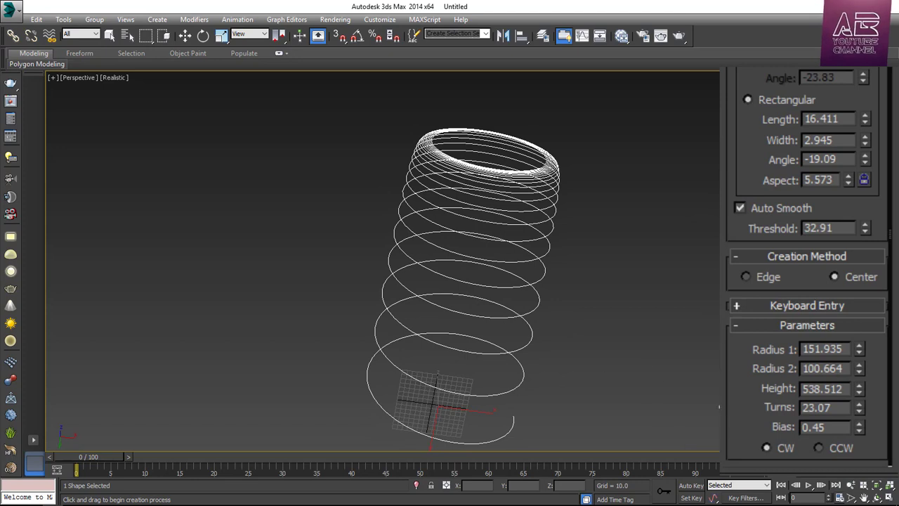
{"action": "left_click", "coordinate": [840, 451]}
{"action": "left_click", "coordinate": [786, 451]}
{"action": "middle_click_drag", "start_coordinate": [583, 286], "coordinate": [611, 274], "text": "alt"}
Delete the helix and return to the four-viewport layout
{"action": "scroll", "coordinate": [763, 190], "scroll_direction": "up", "scroll_amount": 2}
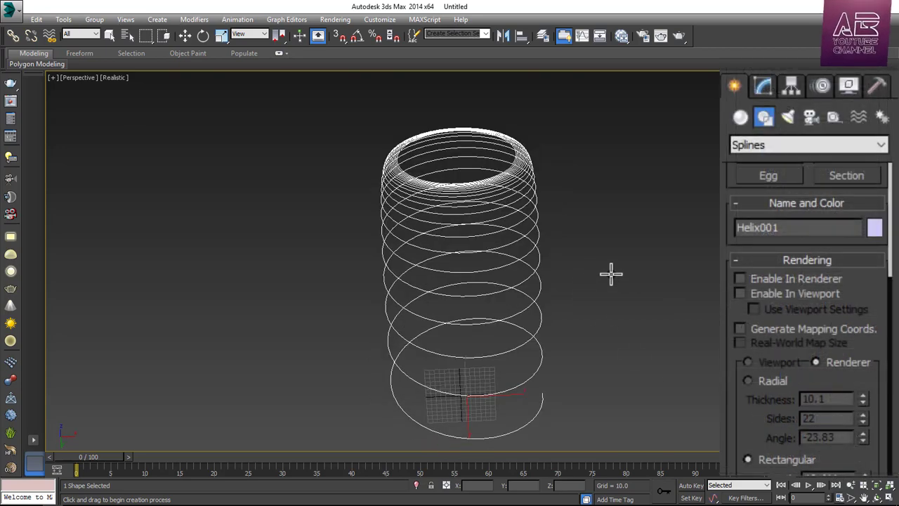
{"action": "key", "text": "Delete"}
{"action": "key", "text": "alt+w"}
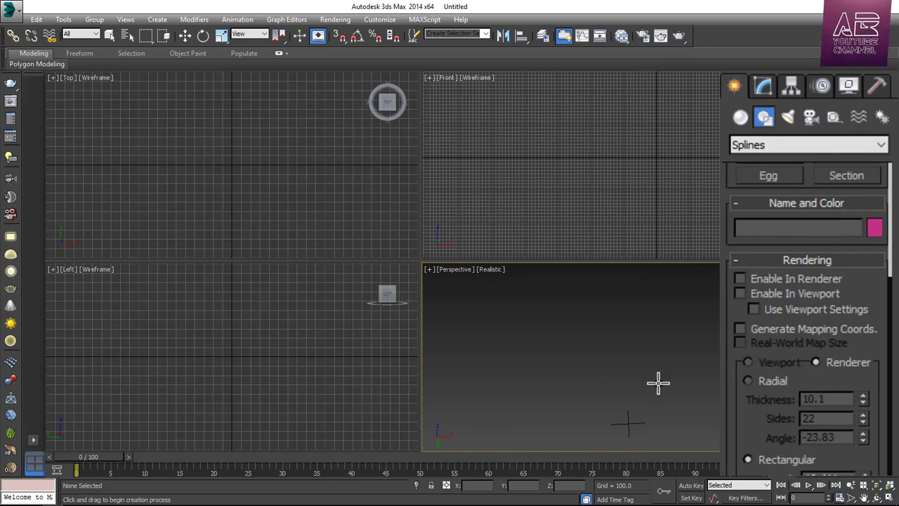
Draw an outlined egg in the Front view about 127 long and 85 wide, with Thickness about -7 and Angle about 153
{"action": "right_click", "coordinate": [677, 155]}
{"action": "scroll", "coordinate": [758, 323], "scroll_direction": "up", "scroll_amount": 3}
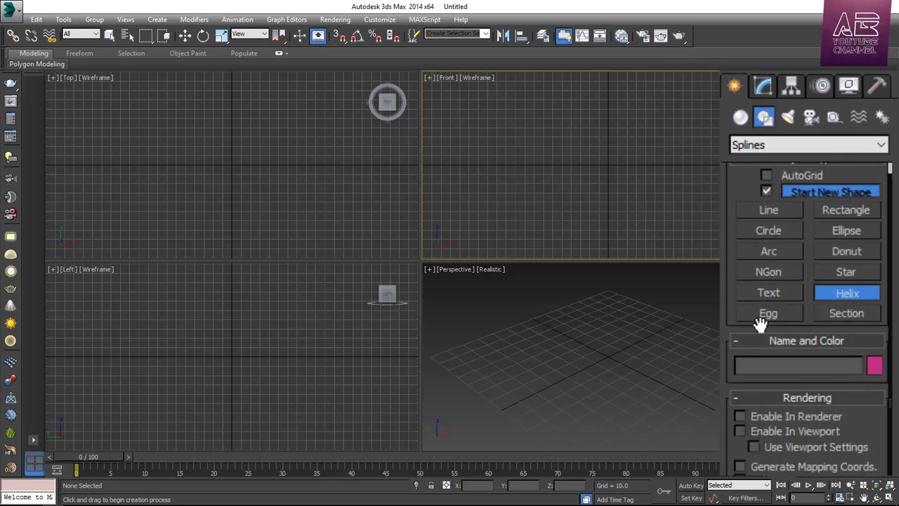
{"action": "left_click", "coordinate": [778, 316]}
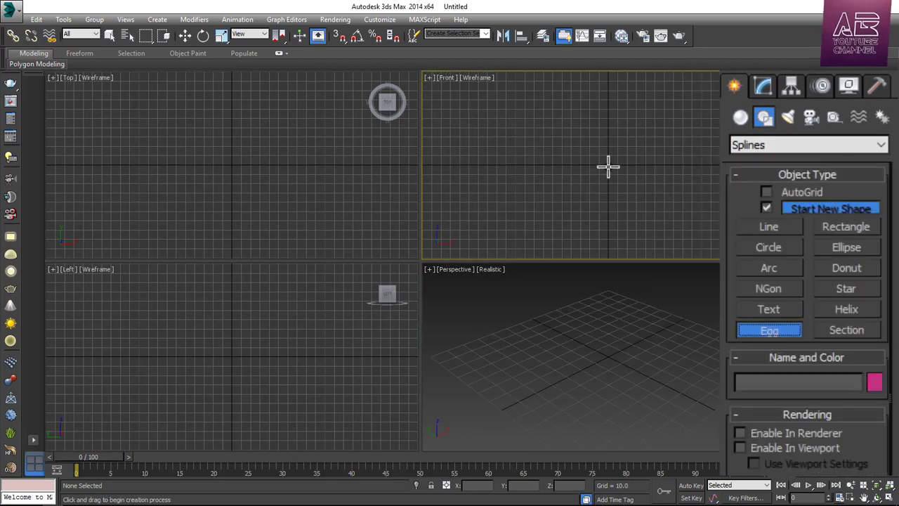
{"action": "left_click_drag", "start_coordinate": [609, 166], "coordinate": [580, 213]}
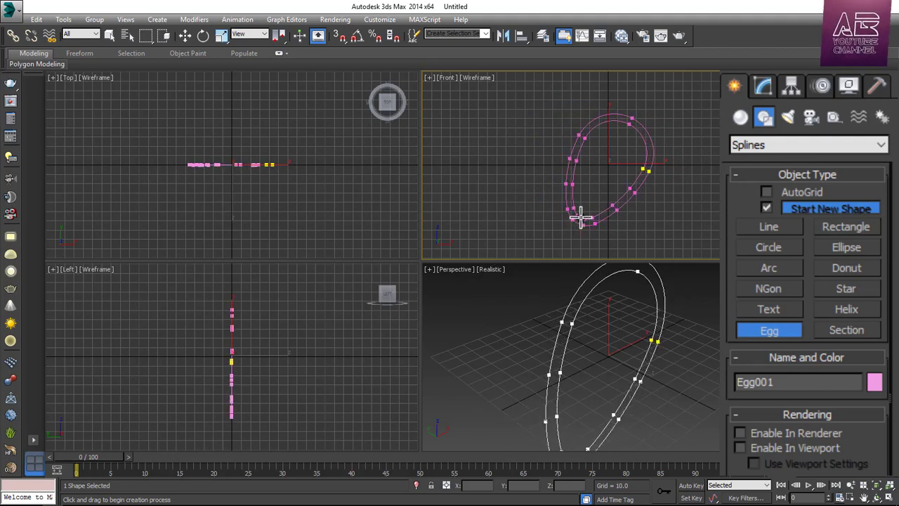
{"action": "left_click", "coordinate": [581, 218]}
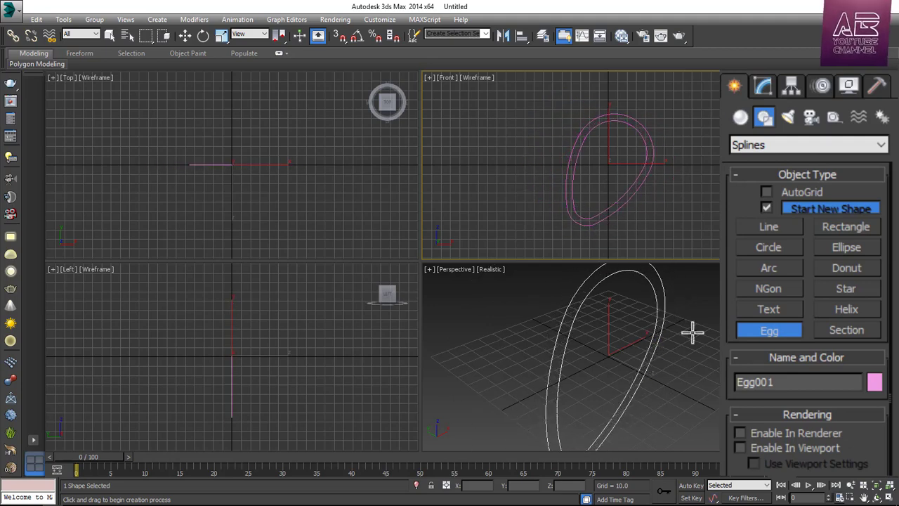
{"action": "mouse_move", "coordinate": [692, 334]}
{"action": "middle_mouse_down", "text": "alt"}
{"action": "mouse_move", "coordinate": [607, 315]}
{"action": "mouse_move", "coordinate": [687, 345]}
{"action": "middle_mouse_up", "text": "alt"}
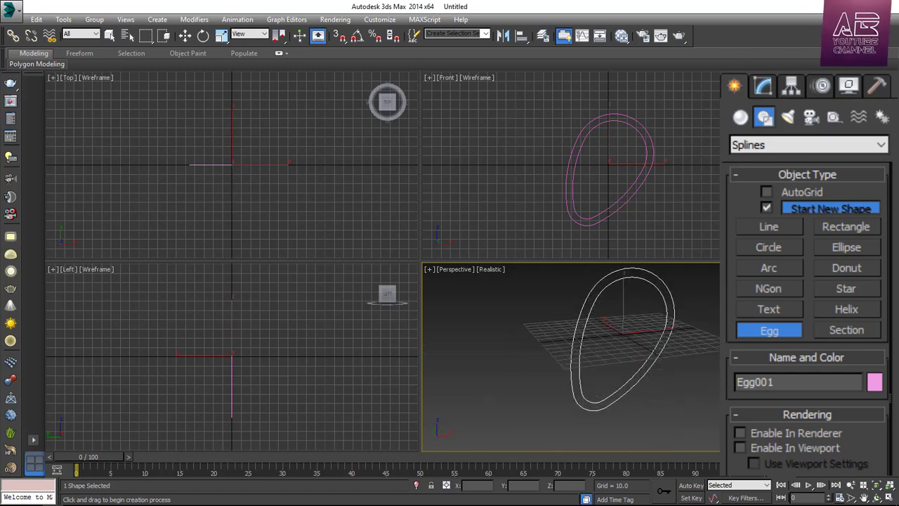
Set the egg's Length to 167.685, Width to 111.79, Thickness to -26.69 and Angle to 104.777
{"action": "scroll", "coordinate": [763, 466], "scroll_direction": "down", "scroll_amount": 10}
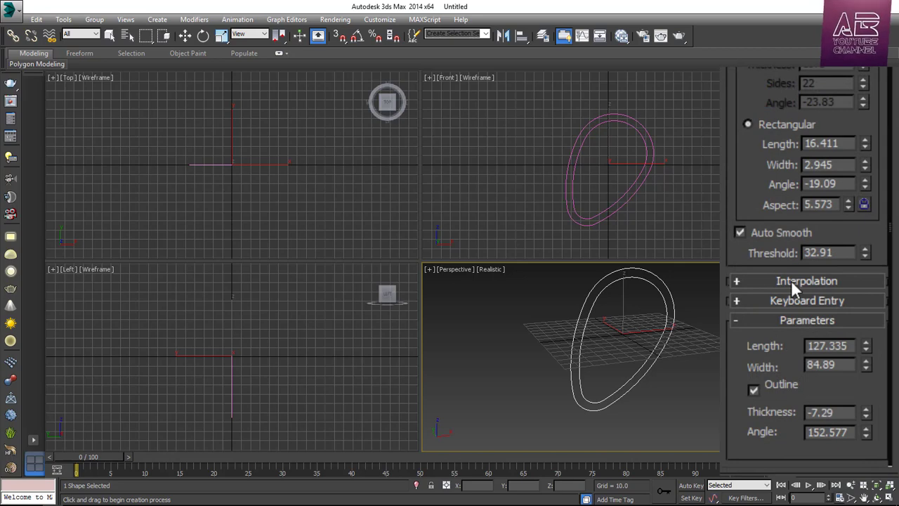
{"action": "left_click_drag", "start_coordinate": [867, 347], "coordinate": [759, 390]}
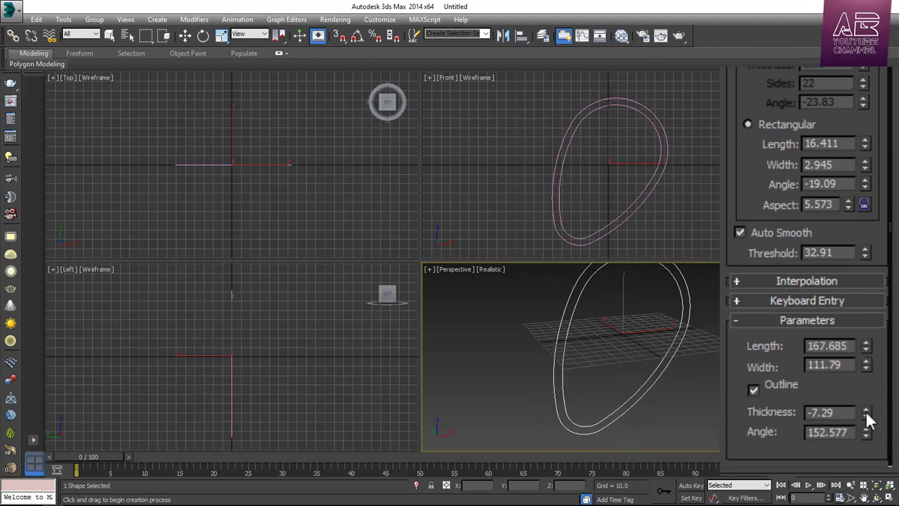
{"action": "left_click_drag", "start_coordinate": [866, 411], "coordinate": [834, 156]}
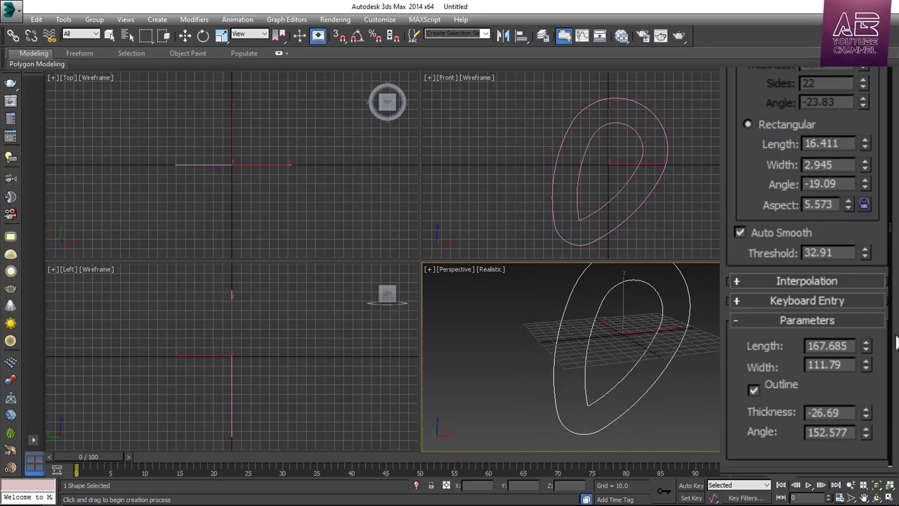
{"action": "left_click_drag", "start_coordinate": [866, 430], "coordinate": [634, 374]}
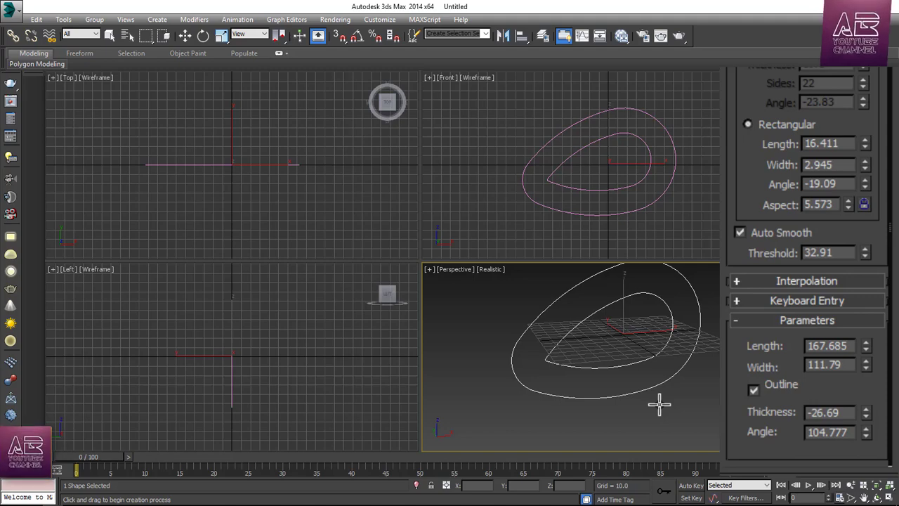
Turn off the egg's outline and delete the egg
{"action": "left_click", "coordinate": [755, 390]}
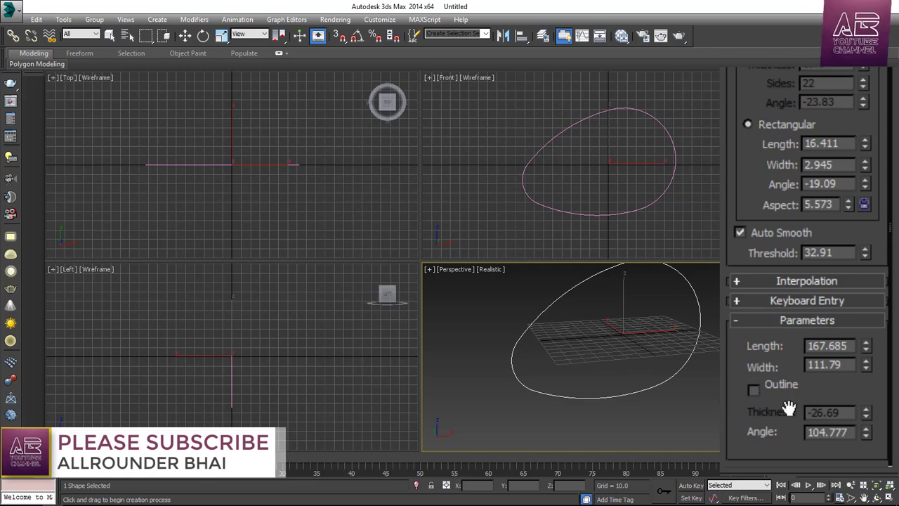
{"action": "key", "text": "Delete"}
{"action": "left_click_drag", "start_coordinate": [742, 87], "coordinate": [733, 368]}
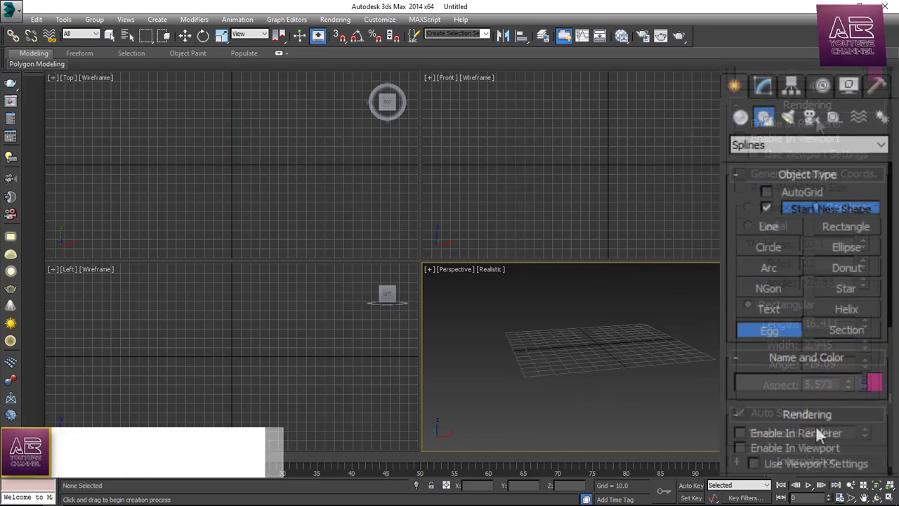
Draw a Section shape centred near the origin in the Top view, about 150 long and 215 wide
{"action": "left_click", "coordinate": [847, 329]}
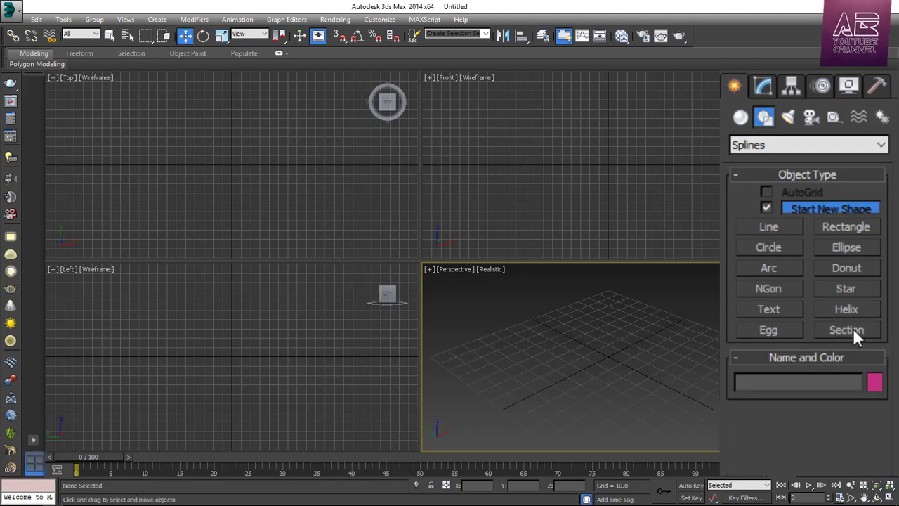
{"action": "left_click", "coordinate": [853, 328]}
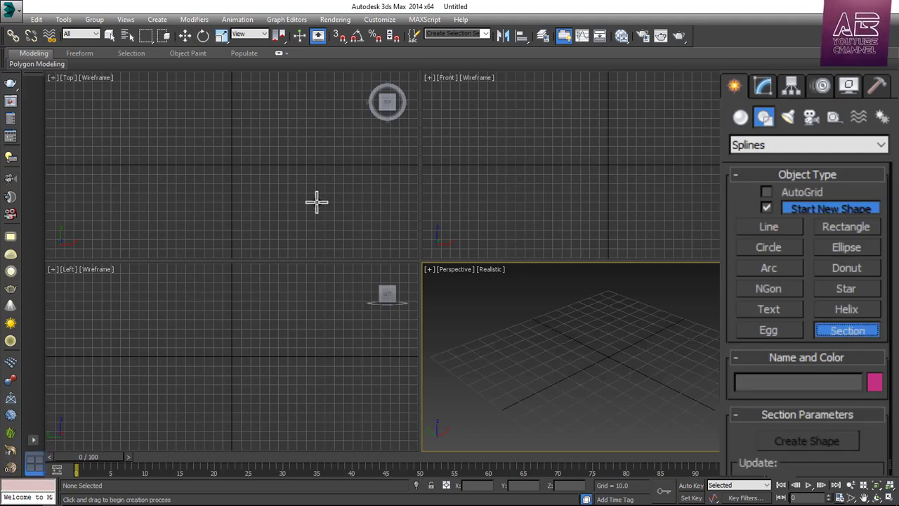
{"action": "mouse_move", "coordinate": [153, 104]}
{"action": "left_mouse_down"}
{"action": "mouse_move", "coordinate": [253, 173]}
{"action": "mouse_move", "coordinate": [227, 165]}
{"action": "mouse_move", "coordinate": [237, 156]}
{"action": "mouse_move", "coordinate": [232, 166]}
{"action": "left_mouse_up"}
{"action": "right_click", "coordinate": [253, 173]}
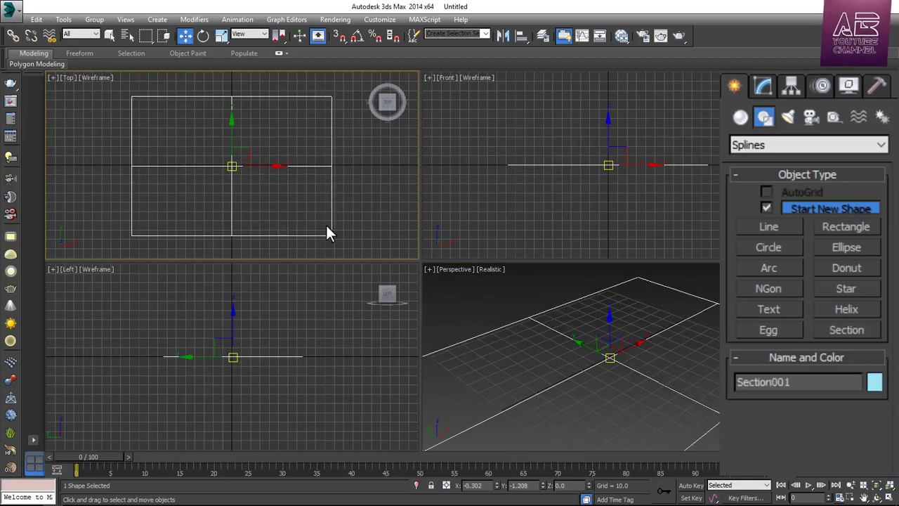
{"action": "right_click", "coordinate": [578, 305]}
{"action": "scroll", "coordinate": [590, 311], "scroll_direction": "down", "scroll_amount": 4}
{"action": "key", "text": "alt+w"}
{"action": "middle_click_drag", "start_coordinate": [618, 317], "coordinate": [637, 347]}
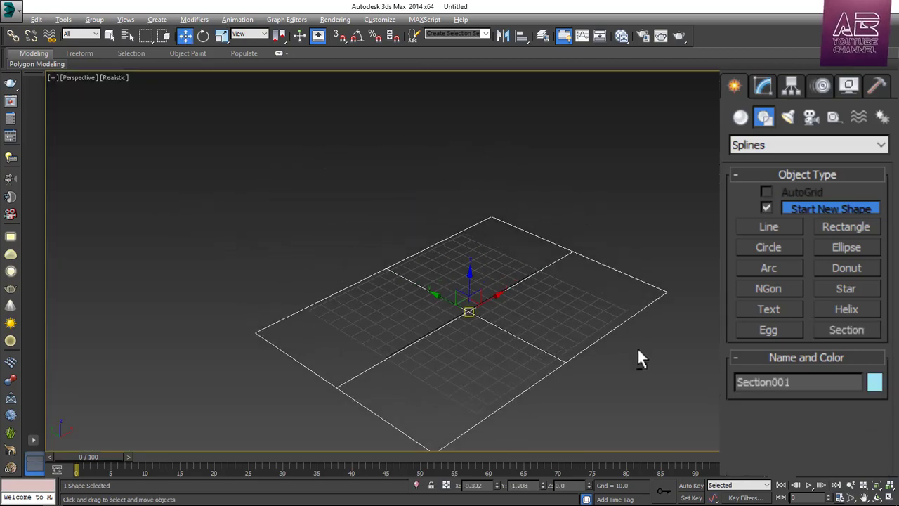
{"action": "key", "text": "alt+w"}
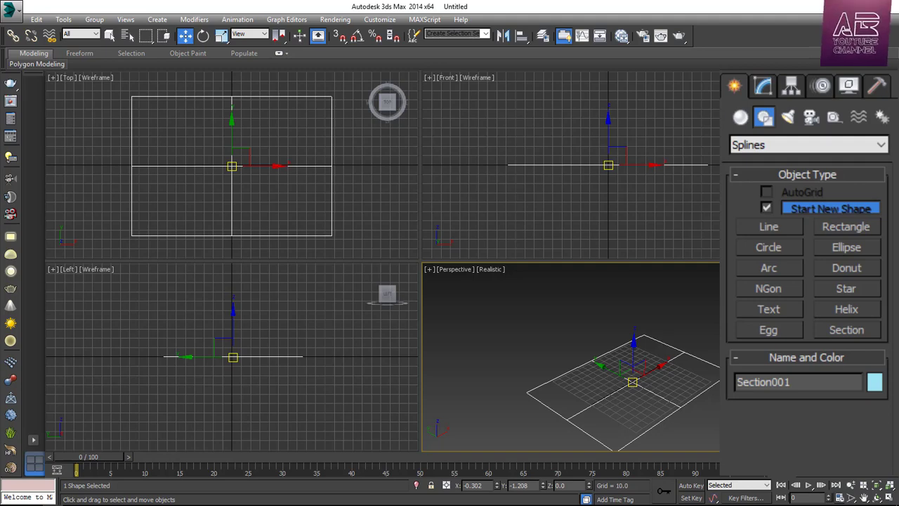
{"action": "middle_click_drag", "start_coordinate": [716, 339], "coordinate": [681, 307], "text": "alt"}
Create four boxes of different footprints and heights spread across the section plane in the Top view
{"action": "left_click", "coordinate": [743, 118]}
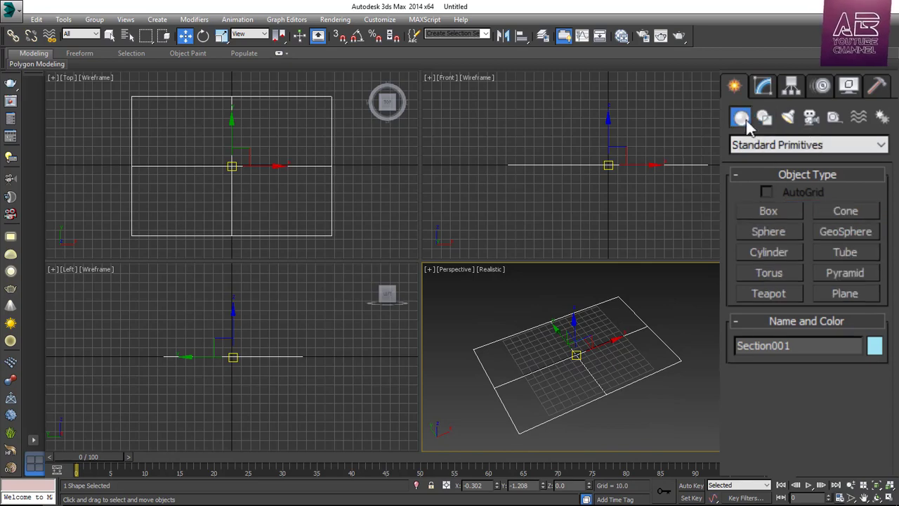
{"action": "left_click", "coordinate": [769, 212]}
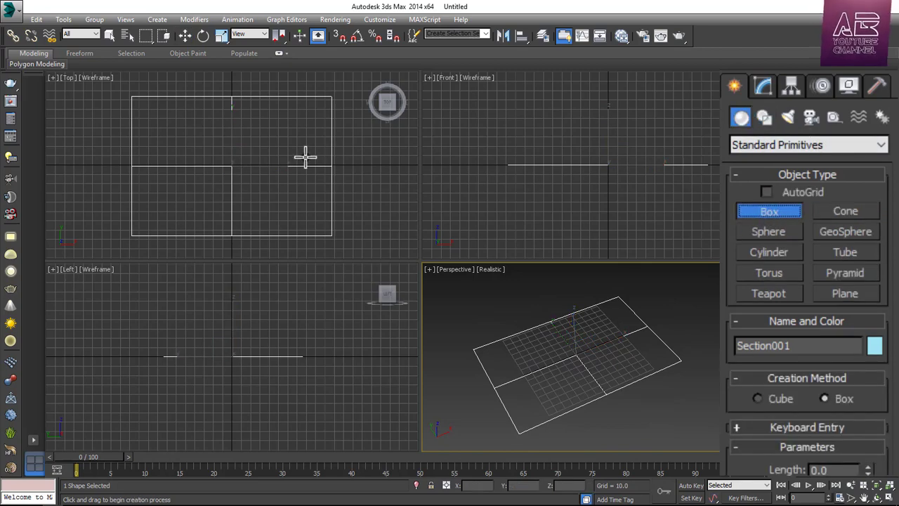
{"action": "middle_click_drag", "start_coordinate": [304, 157], "coordinate": [328, 165]}
{"action": "left_click_drag", "start_coordinate": [309, 127], "coordinate": [338, 163]}
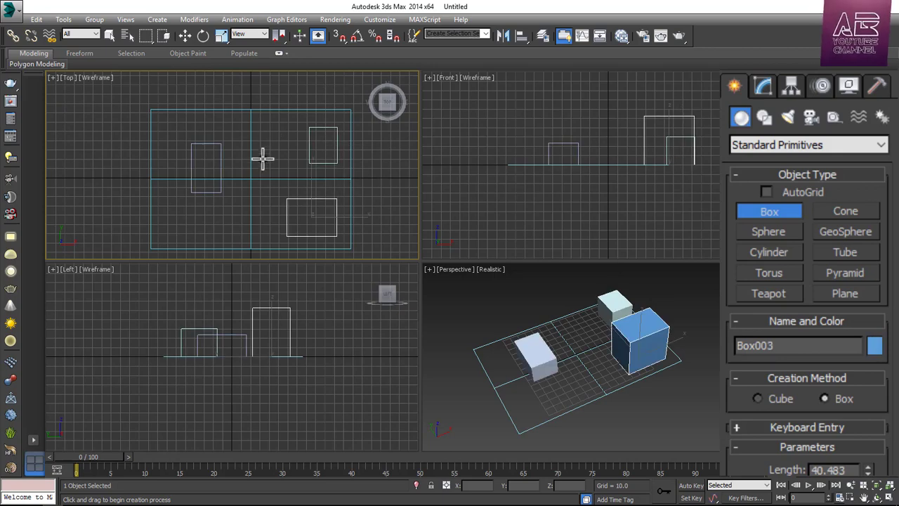
{"action": "left_click_drag", "start_coordinate": [263, 159], "coordinate": [288, 184]}
{"action": "left_click", "coordinate": [291, 134]}
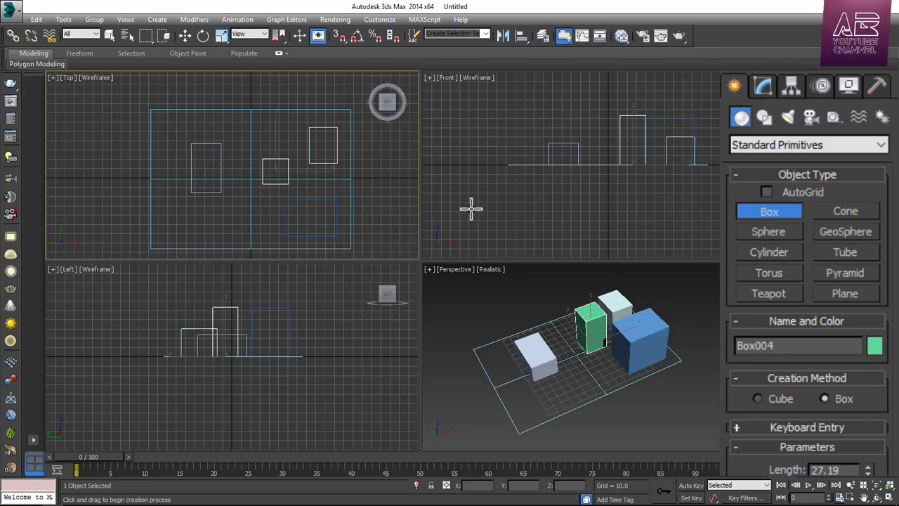
Create three cylinders of different radii and heights among the boxes on the section plane
{"action": "left_click", "coordinate": [780, 254]}
{"action": "left_click_drag", "start_coordinate": [242, 212], "coordinate": [261, 214]}
{"action": "left_click", "coordinate": [257, 201]}
{"action": "left_click_drag", "start_coordinate": [240, 135], "coordinate": [276, 143]}
{"action": "left_click", "coordinate": [247, 112]}
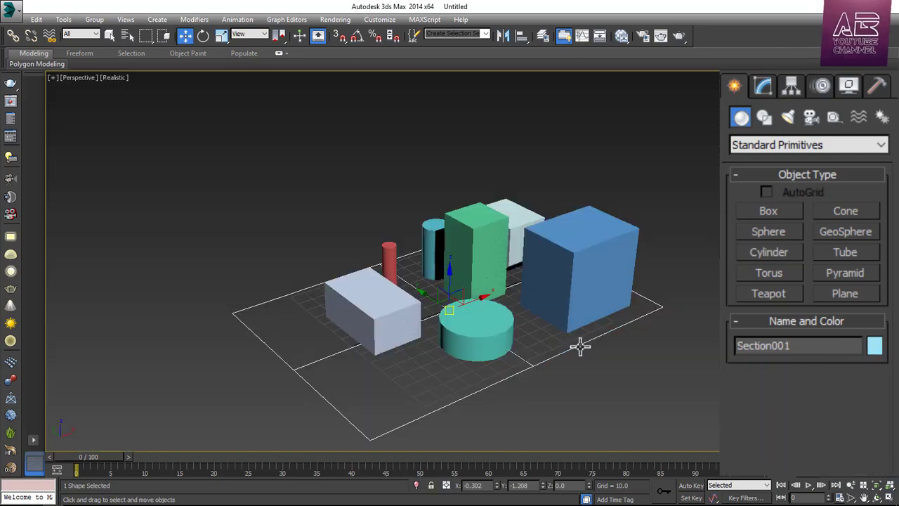
Raise the section to Z 5.62 so it cuts through the boxes and cylinders
{"action": "mouse_move", "coordinate": [450, 271]}
{"action": "left_mouse_down"}
{"action": "mouse_move", "coordinate": [455, 277]}
{"action": "mouse_move", "coordinate": [458, 266]}
{"action": "left_mouse_up"}
{"action": "middle_click_drag", "start_coordinate": [648, 337], "coordinate": [521, 321], "text": "alt"}
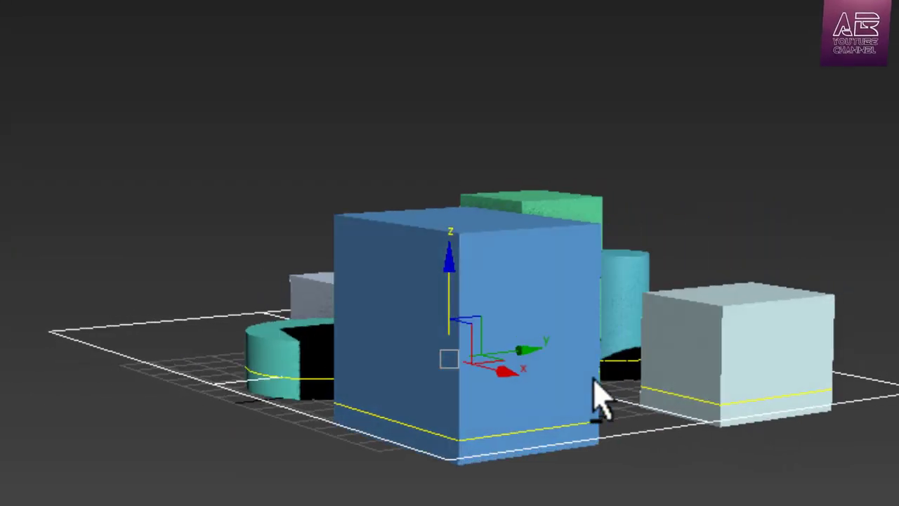
{"action": "mouse_move", "coordinate": [596, 393]}
{"action": "middle_mouse_down", "text": "alt"}
{"action": "mouse_move", "coordinate": [526, 398]}
{"action": "mouse_move", "coordinate": [639, 428]}
{"action": "mouse_move", "coordinate": [738, 438]}
{"action": "mouse_move", "coordinate": [818, 421]}
{"action": "middle_mouse_up", "text": "alt"}
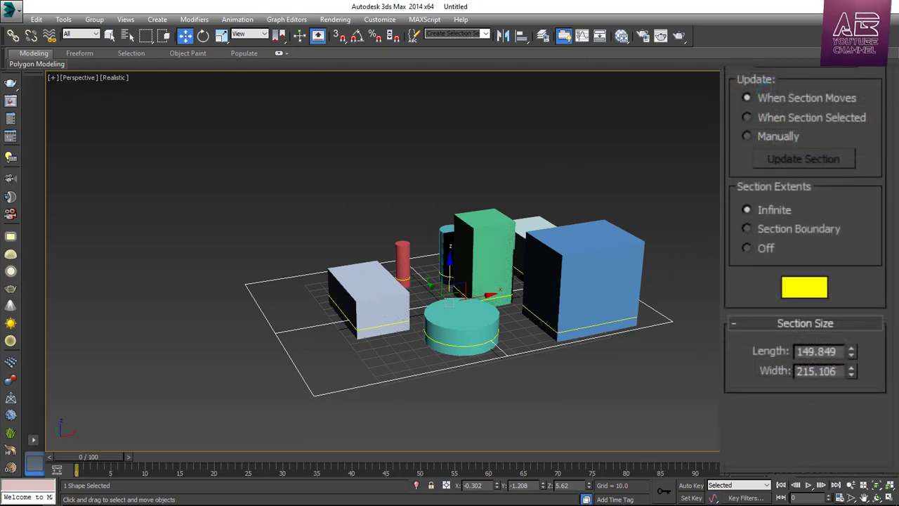
Set the section to update When Section Selected and move it along Y to 223.369, clear of the objects
{"action": "left_click", "coordinate": [774, 116]}
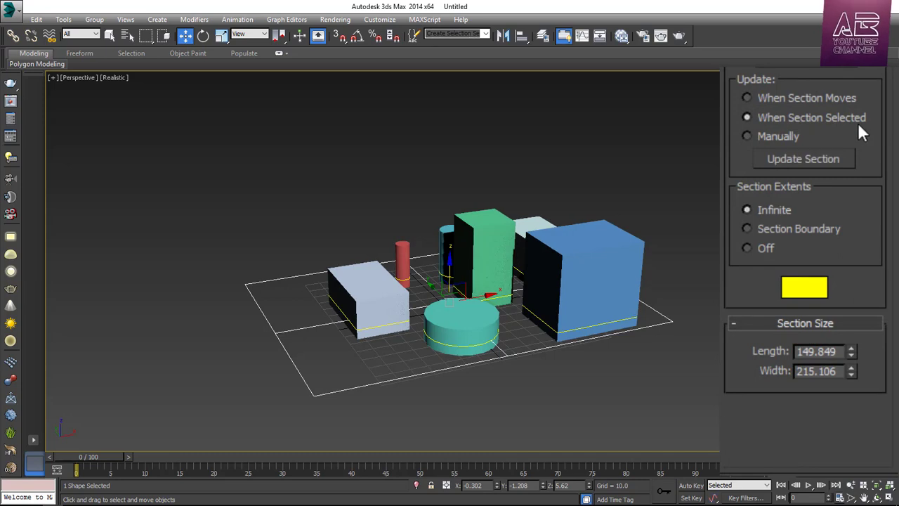
{"action": "left_click", "coordinate": [805, 159]}
{"action": "middle_click_drag", "start_coordinate": [616, 307], "coordinate": [542, 317], "text": "alt"}
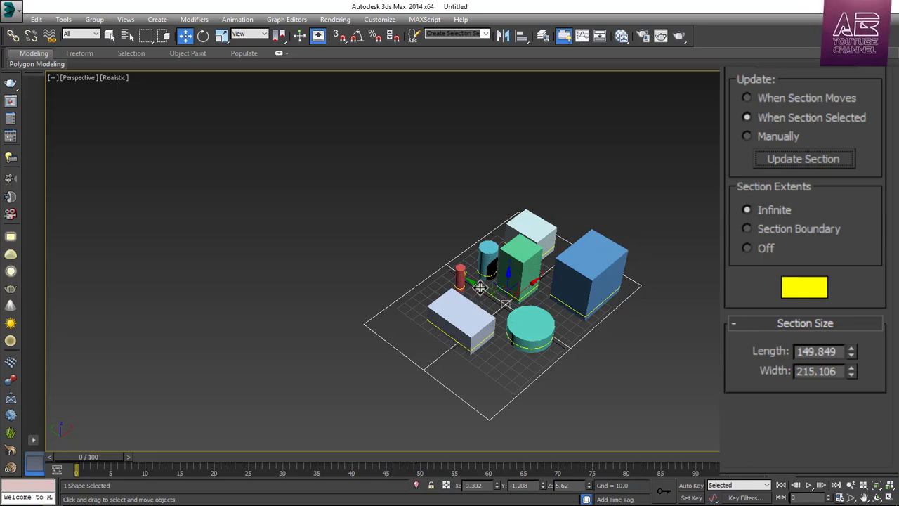
{"action": "left_click_drag", "start_coordinate": [479, 286], "coordinate": [352, 154]}
{"action": "left_click", "coordinate": [521, 172]}
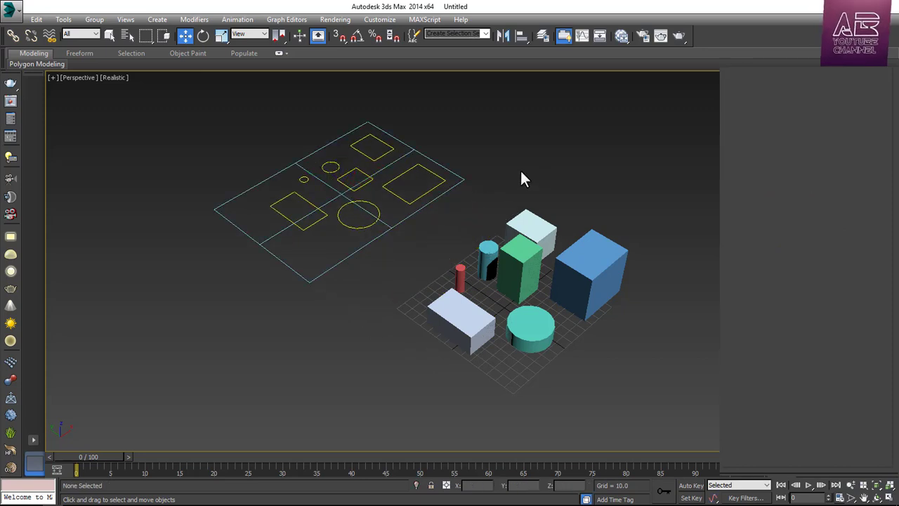
{"action": "middle_click_drag", "start_coordinate": [520, 172], "coordinate": [628, 232], "text": "alt"}
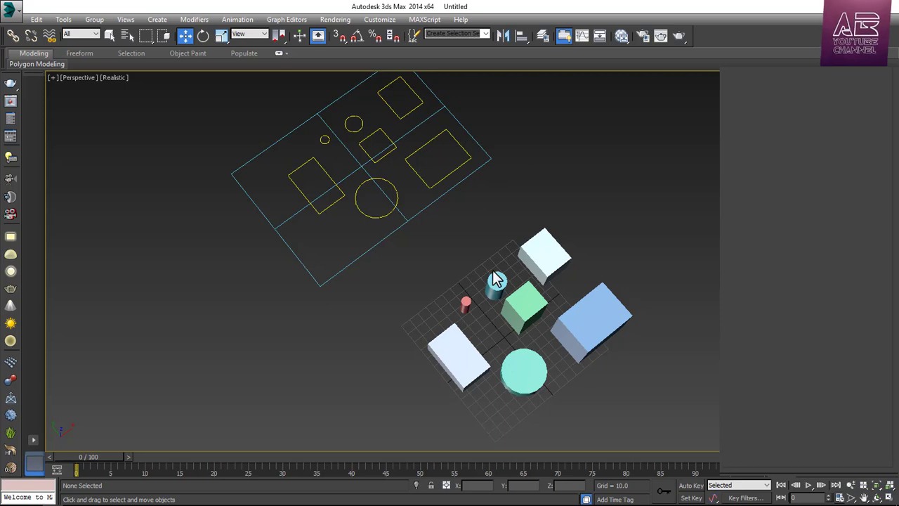
{"action": "middle_click_drag", "start_coordinate": [555, 259], "coordinate": [539, 206], "text": "alt"}
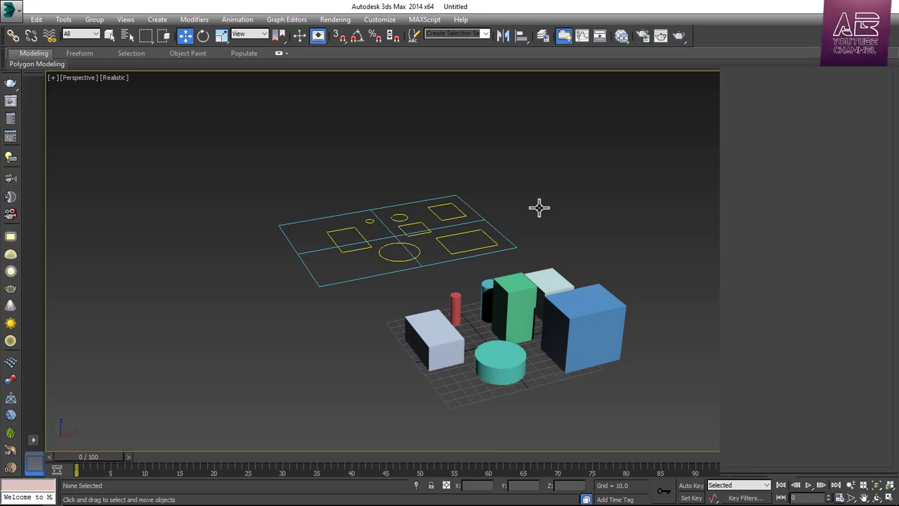
Reselect the section and change its Section Extents to Section Boundary
{"action": "left_click", "coordinate": [540, 208]}
{"action": "middle_click_drag", "start_coordinate": [641, 229], "coordinate": [638, 261], "text": "alt"}
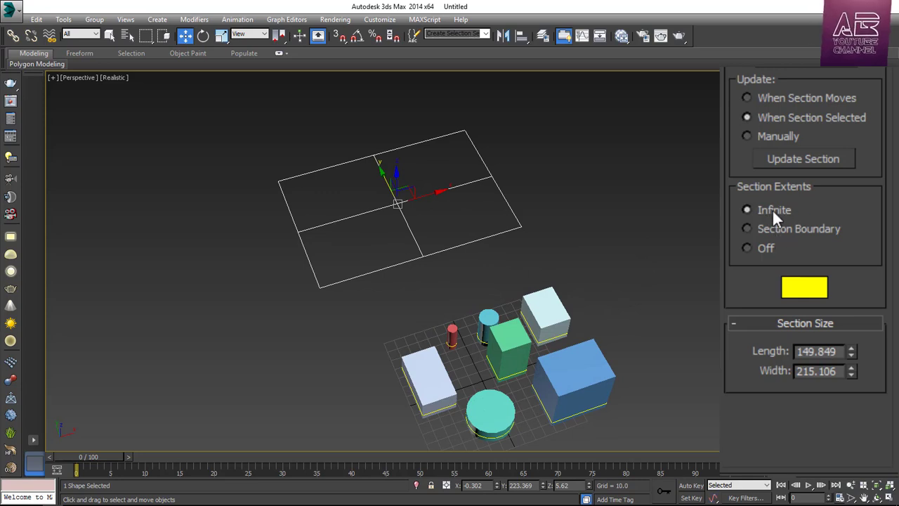
{"action": "middle_click_drag", "start_coordinate": [566, 345], "coordinate": [610, 303], "text": "alt"}
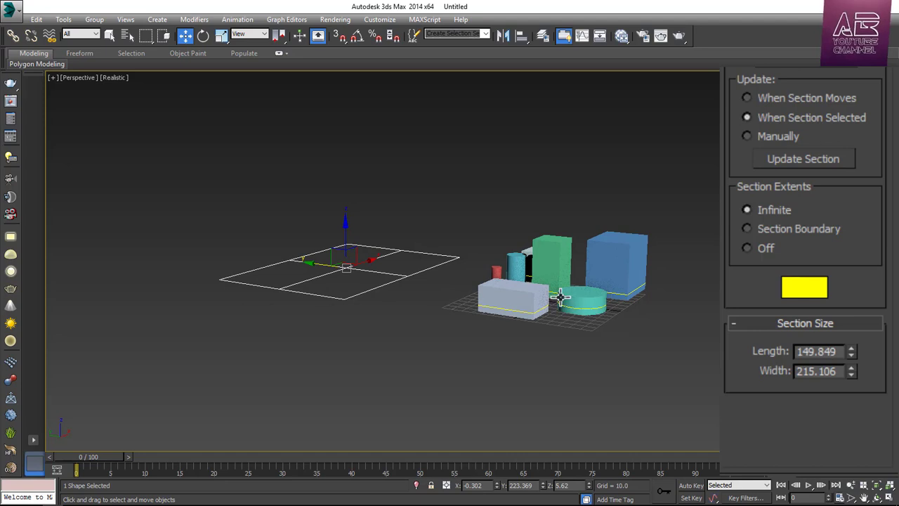
{"action": "left_click", "coordinate": [807, 237]}
{"action": "middle_click_drag", "start_coordinate": [422, 295], "coordinate": [451, 342], "text": "alt"}
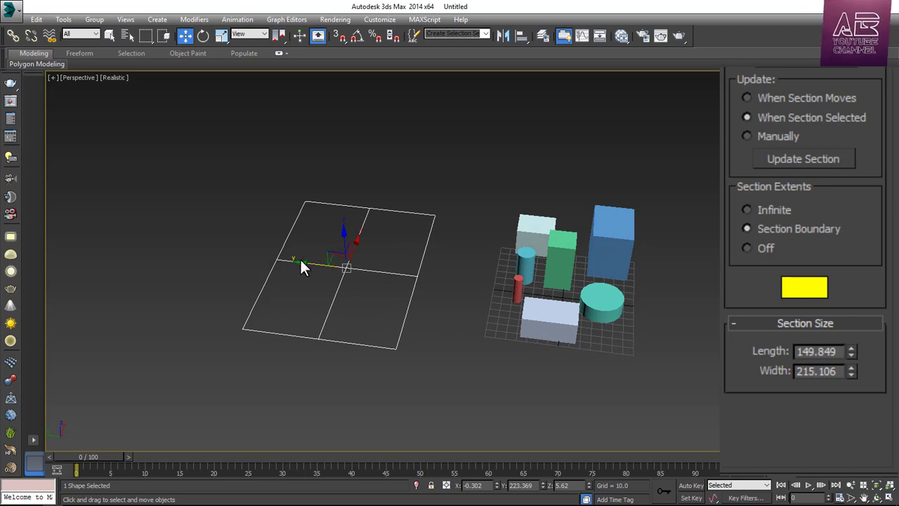
Move the section along Y to 50.175, partly over the objects, and update its cut
{"action": "left_click_drag", "start_coordinate": [300, 262], "coordinate": [485, 298]}
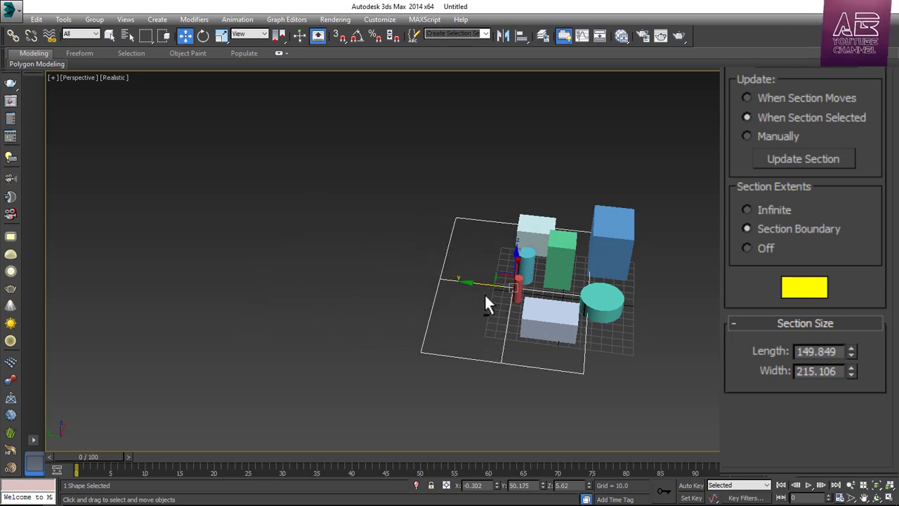
{"action": "middle_click_drag", "start_coordinate": [485, 294], "coordinate": [462, 273], "text": "alt"}
{"action": "scroll", "coordinate": [514, 279], "scroll_direction": "up", "scroll_amount": 2}
{"action": "middle_click_drag", "start_coordinate": [541, 297], "coordinate": [564, 344], "text": "alt"}
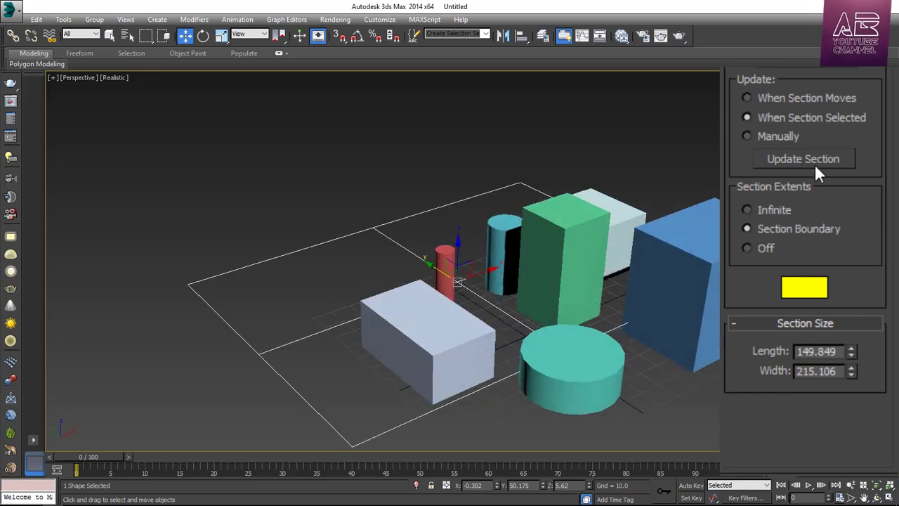
{"action": "left_click", "coordinate": [829, 159]}
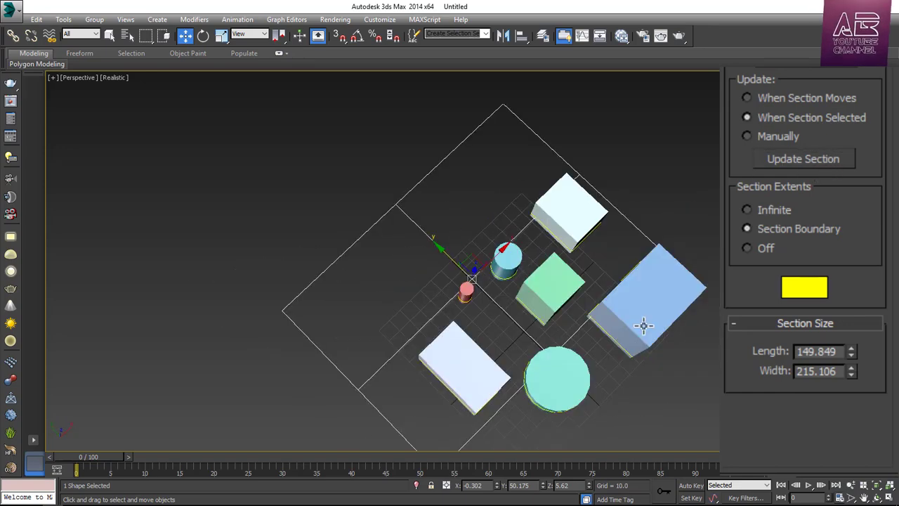
Shift the section along Y to 77.308 and update its cut again
{"action": "middle_click_drag", "start_coordinate": [644, 326], "coordinate": [678, 281], "text": "alt"}
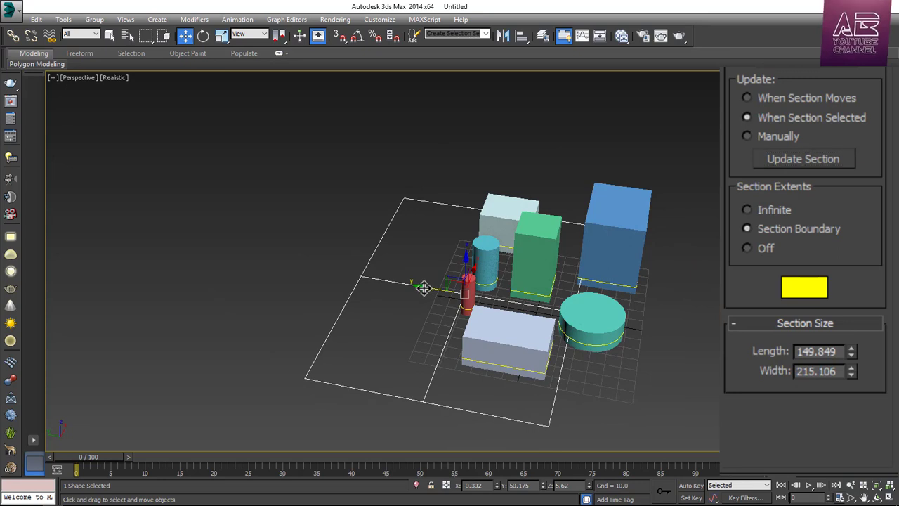
{"action": "left_click_drag", "start_coordinate": [424, 288], "coordinate": [389, 288]}
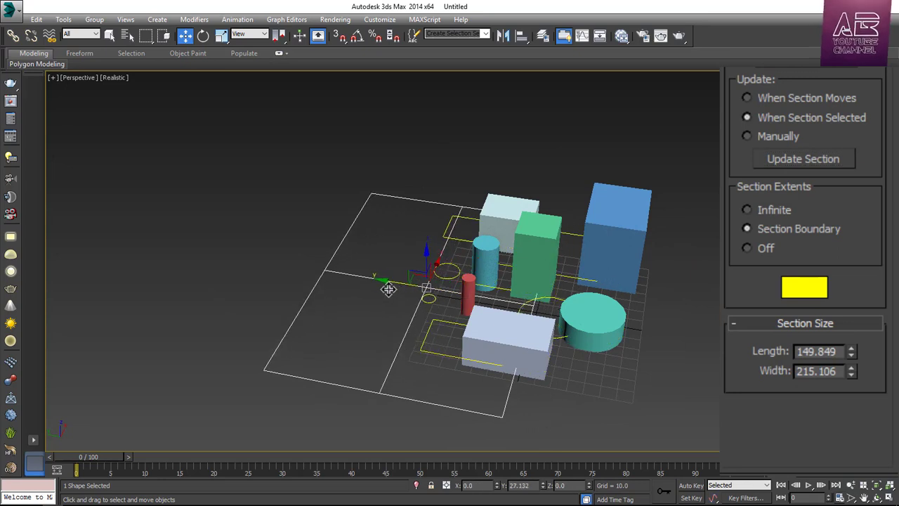
{"action": "left_click", "coordinate": [786, 160]}
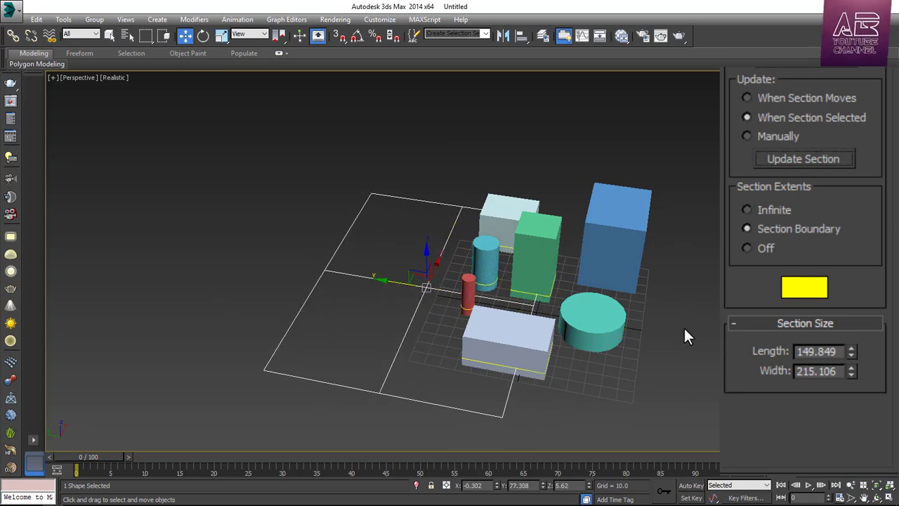
{"action": "middle_click_drag", "start_coordinate": [636, 330], "coordinate": [588, 311], "text": "alt"}
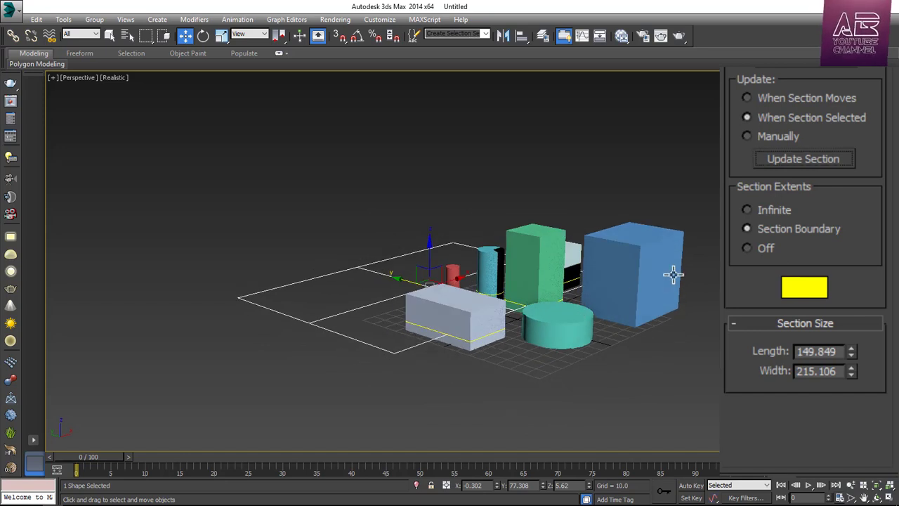
{"action": "middle_click_drag", "start_coordinate": [512, 321], "coordinate": [544, 329], "text": "alt"}
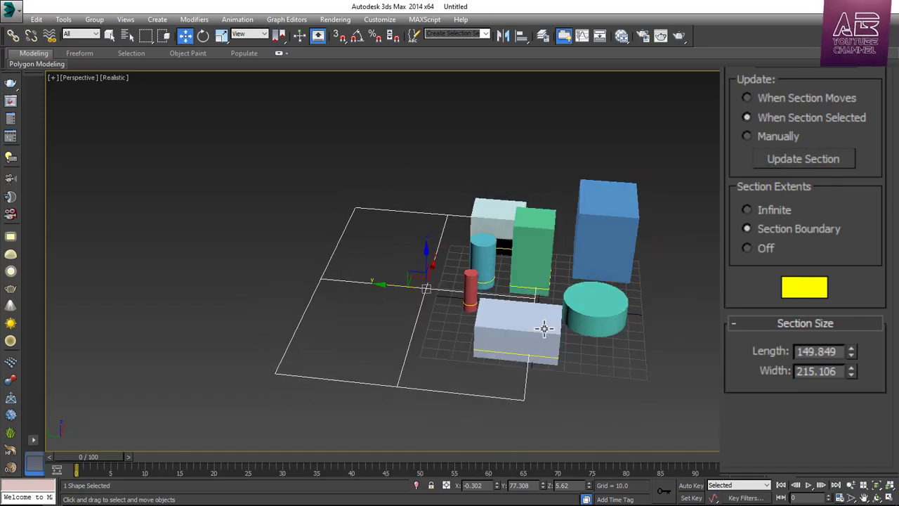
Move the section away to Y 211.66, set Section Extents to Off, and return the section to Y 1.445
{"action": "middle_click_drag", "start_coordinate": [390, 286], "coordinate": [661, 310], "text": "alt"}
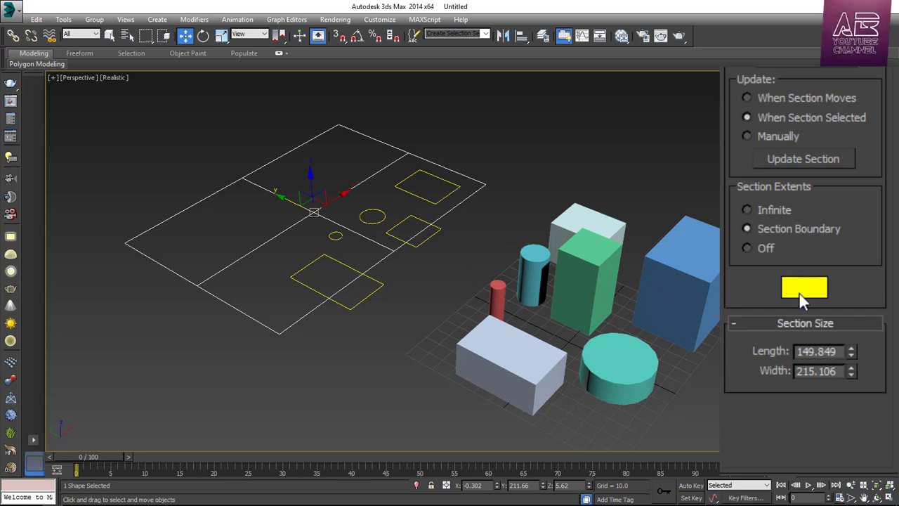
{"action": "left_click", "coordinate": [747, 249]}
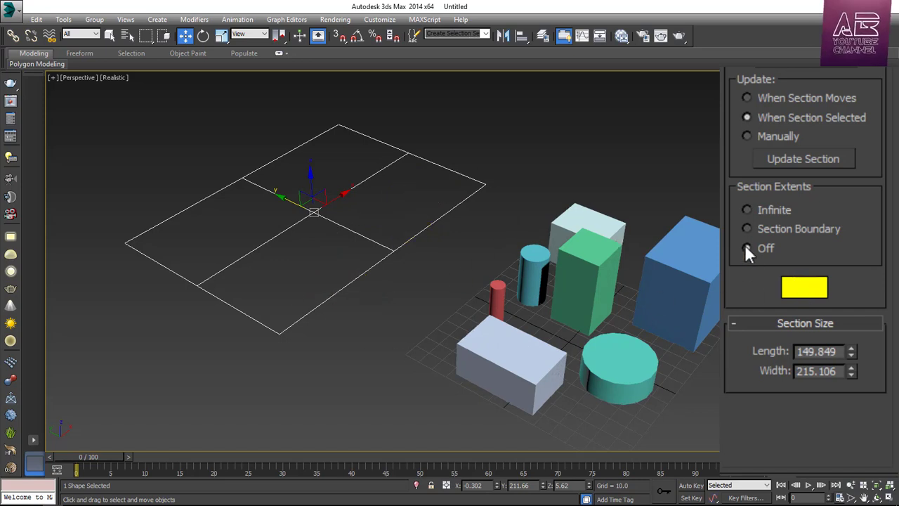
{"action": "middle_click_drag", "start_coordinate": [652, 291], "coordinate": [587, 279], "text": "alt"}
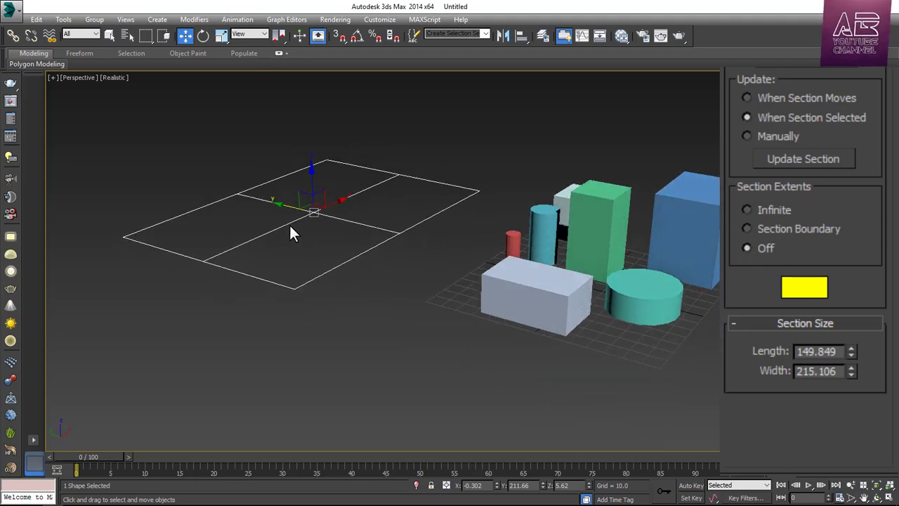
{"action": "left_click_drag", "start_coordinate": [286, 206], "coordinate": [558, 297]}
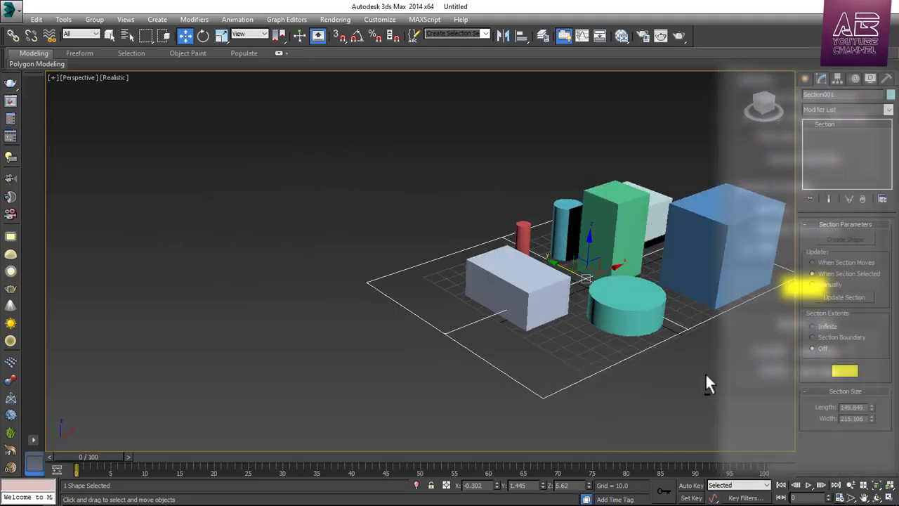